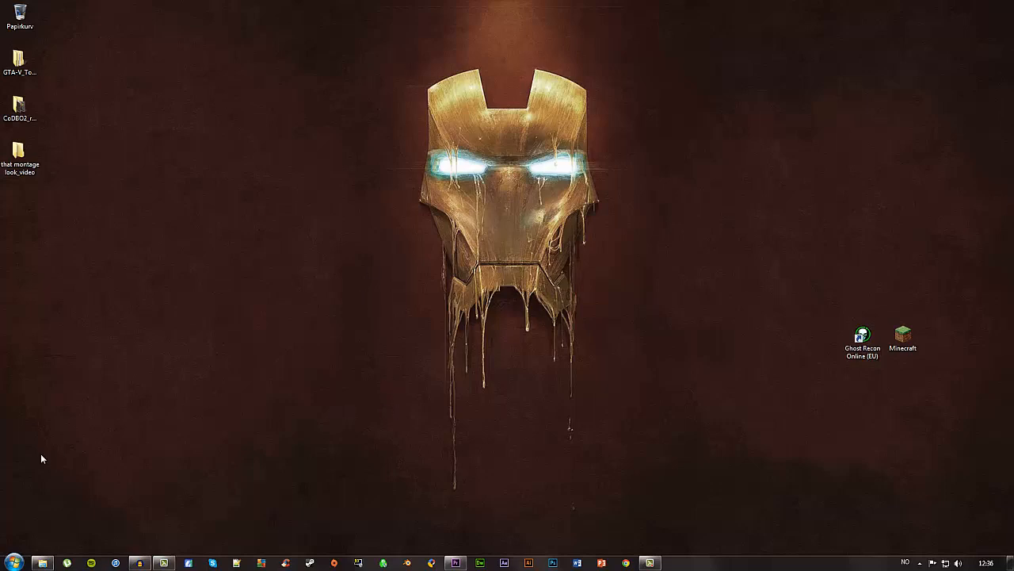
Switch to Windows Explorer with the "that montage look_video" folder open and reposition its window
right_click(42, 562)
left_click(87, 463)
mouse_move(456, 563)
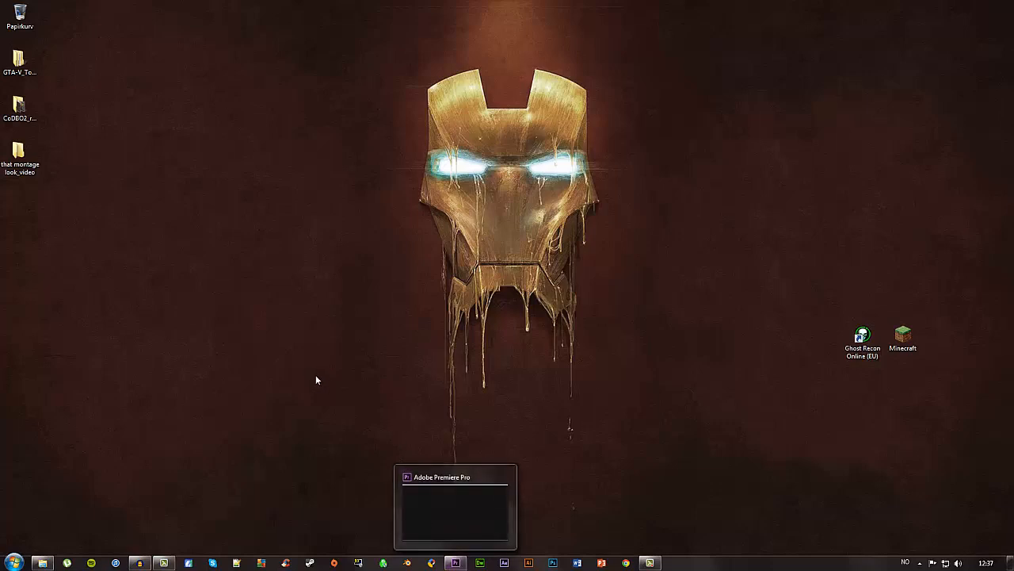
mouse_move(43, 564)
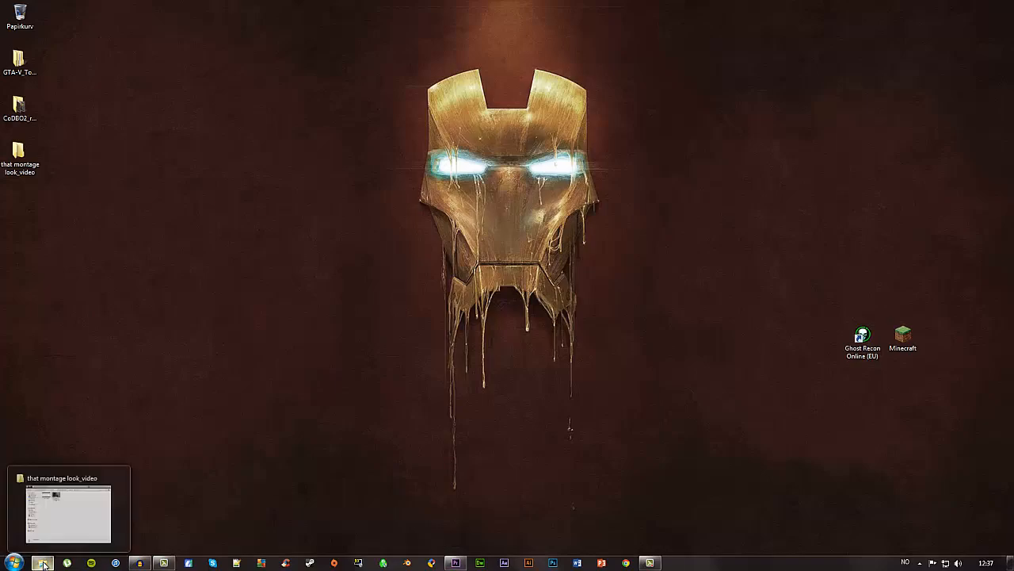
left_click(44, 564)
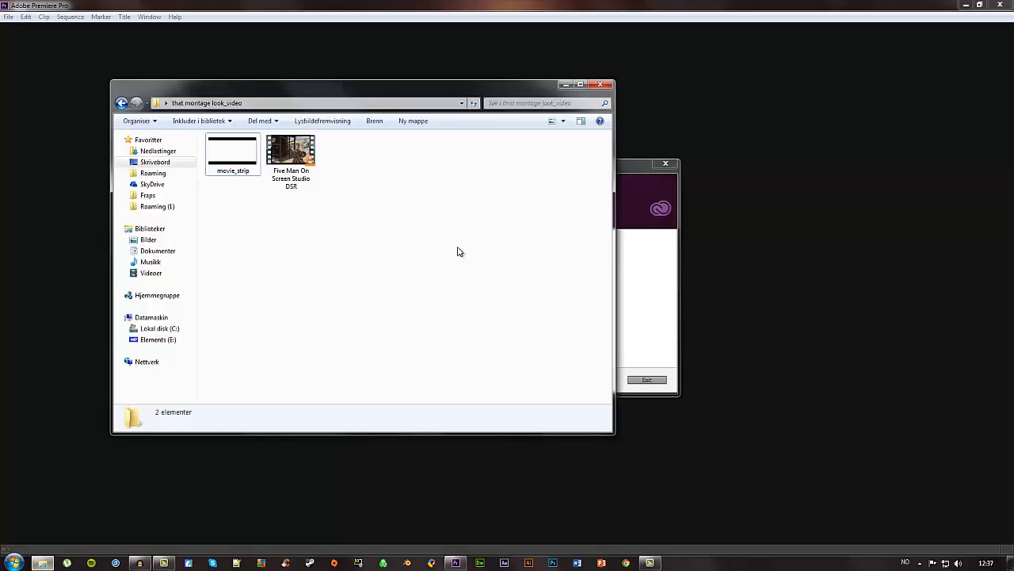
left_click_drag(410, 81, 481, 66)
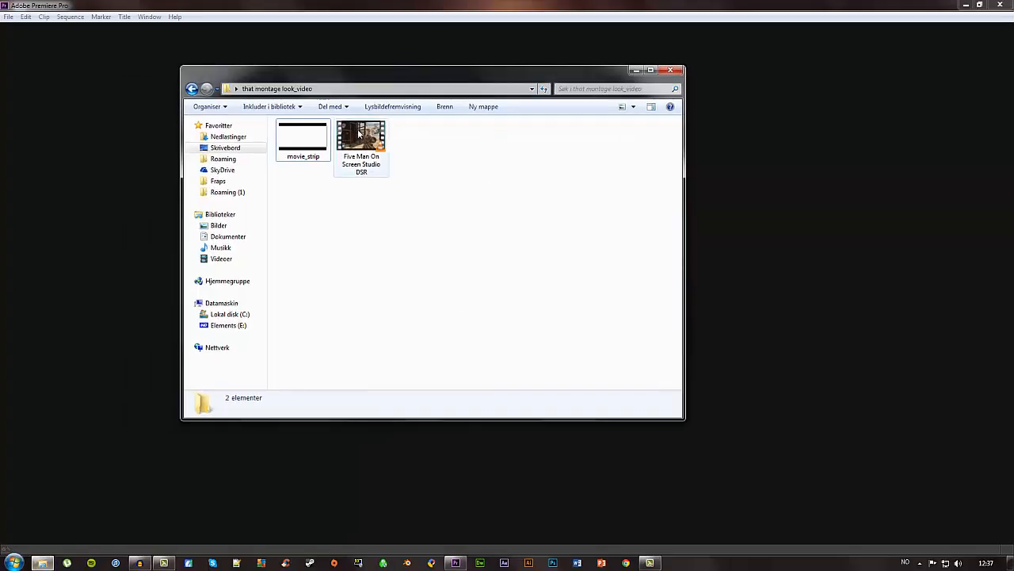
Preview the movie_strip image, check the Five Man On Screen Studio DSR video's file details, and minimize the folder window
double_click(303, 147)
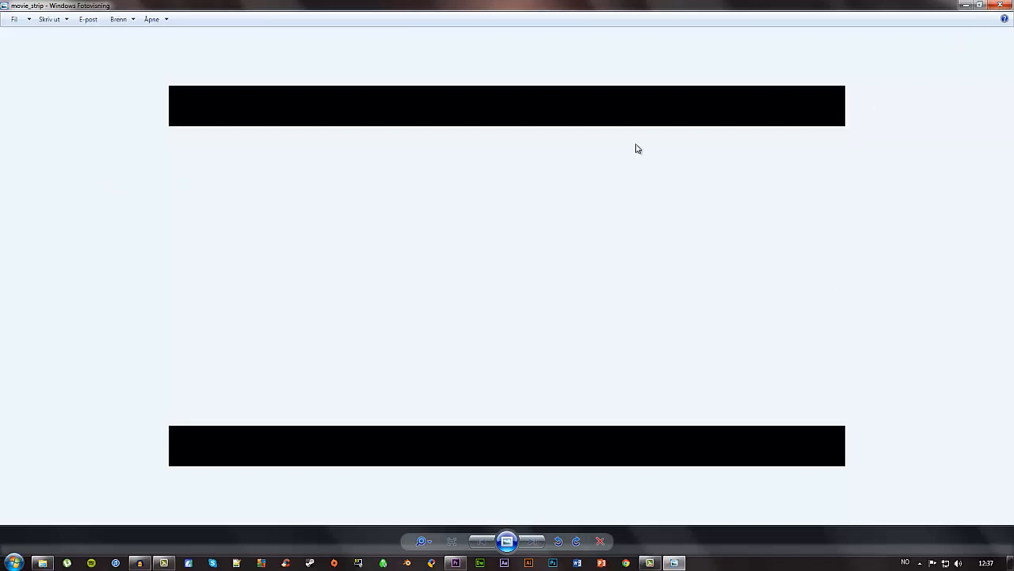
left_click(994, 8)
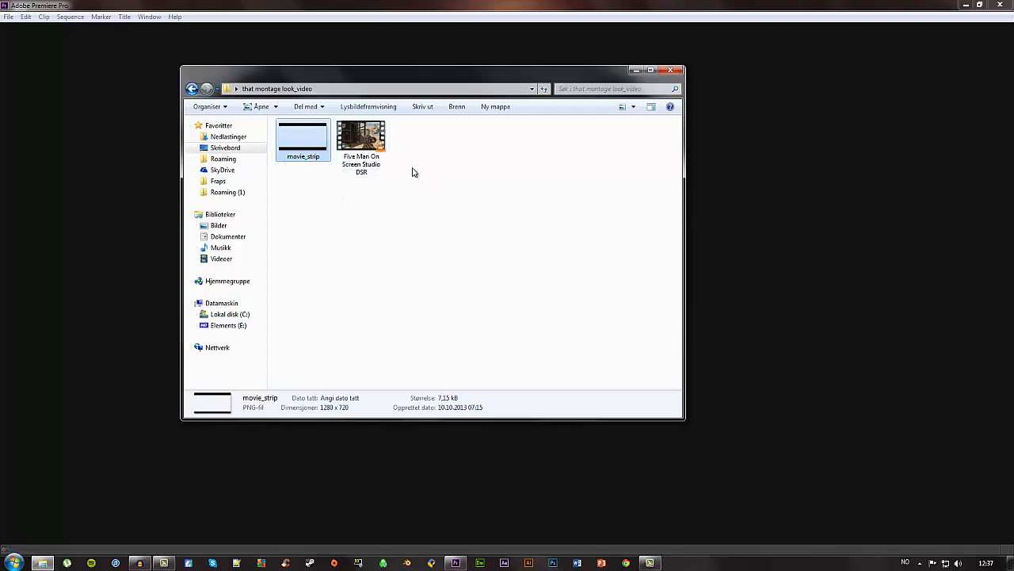
left_click(377, 154)
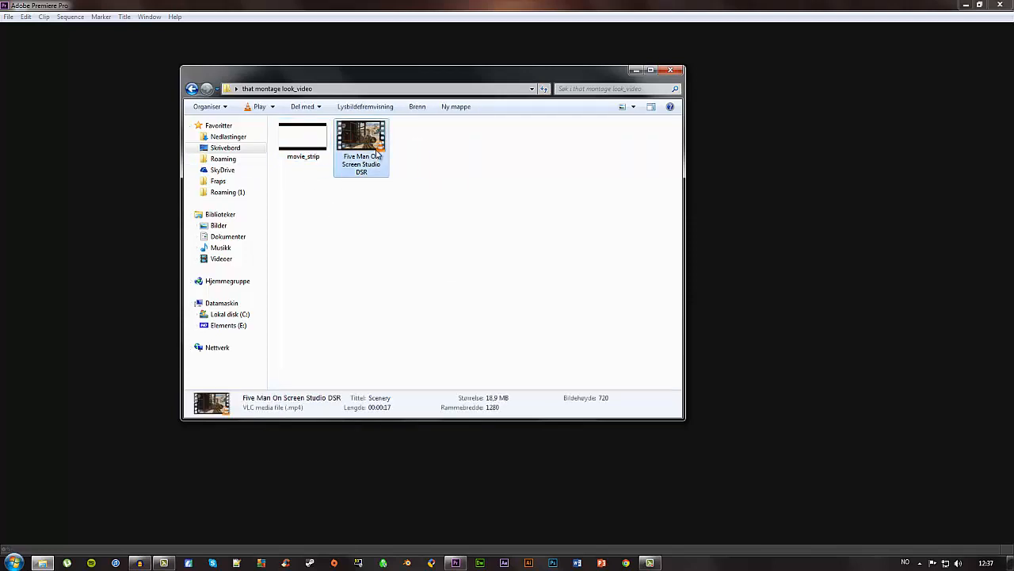
left_click(467, 201)
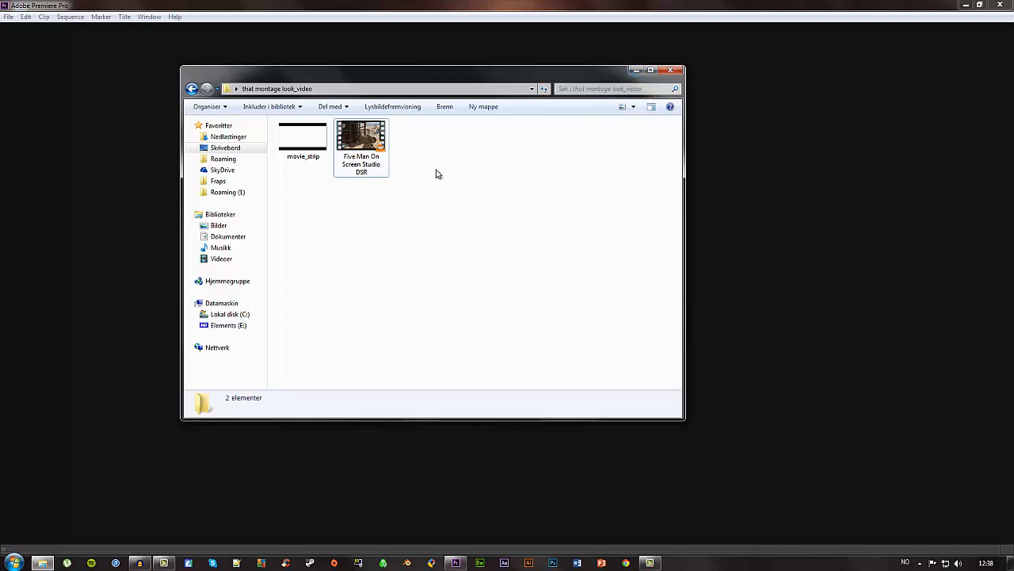
left_click(635, 71)
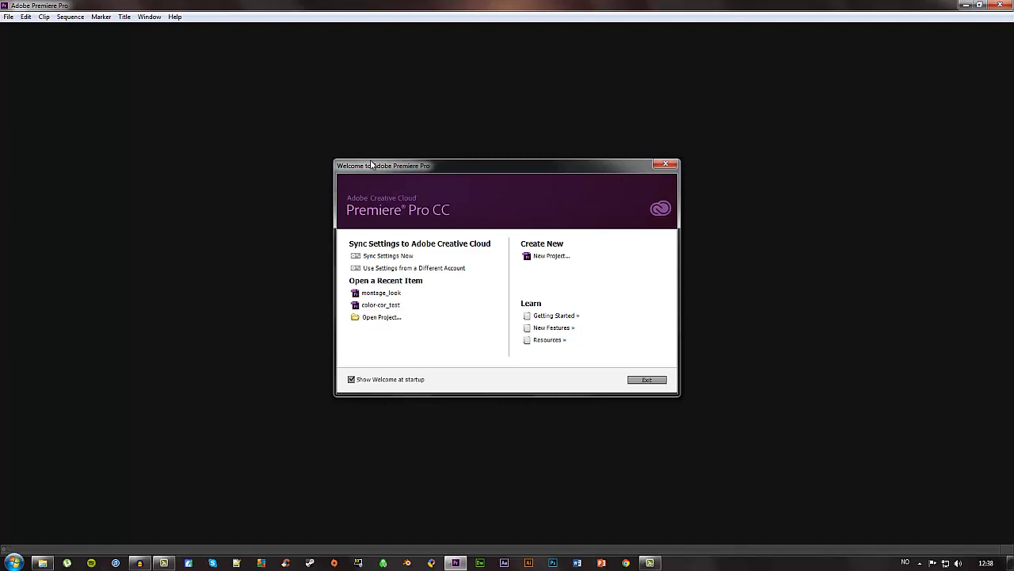
Create a new Premiere Pro project named "that montage look" with the default settings
left_click(552, 259)
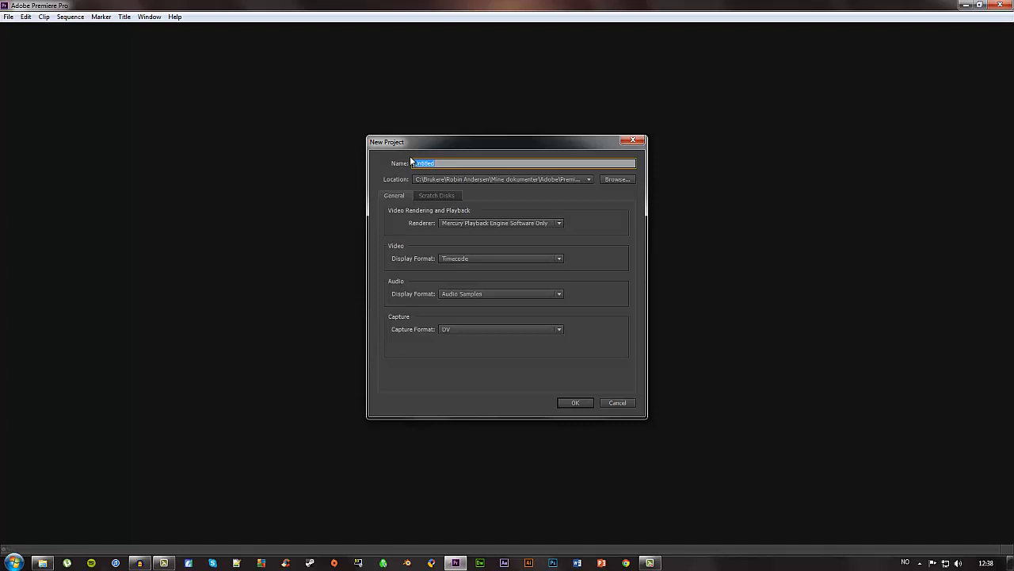
type("that montage look")
left_click(575, 404)
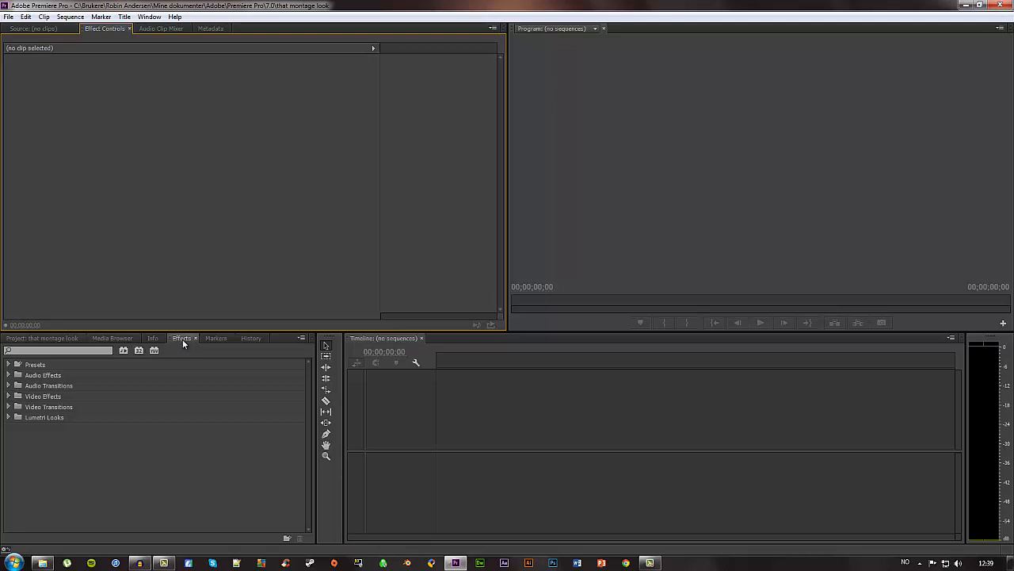
Import the movie_strip image and the Five Man On Screen Studio DSR video from the folder into the project
left_click(46, 338)
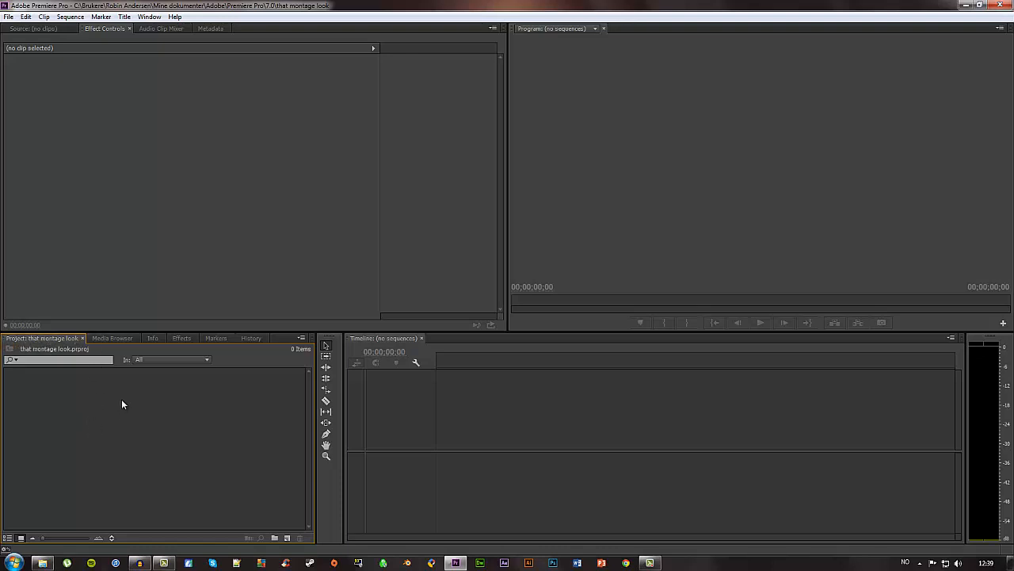
left_click(42, 563)
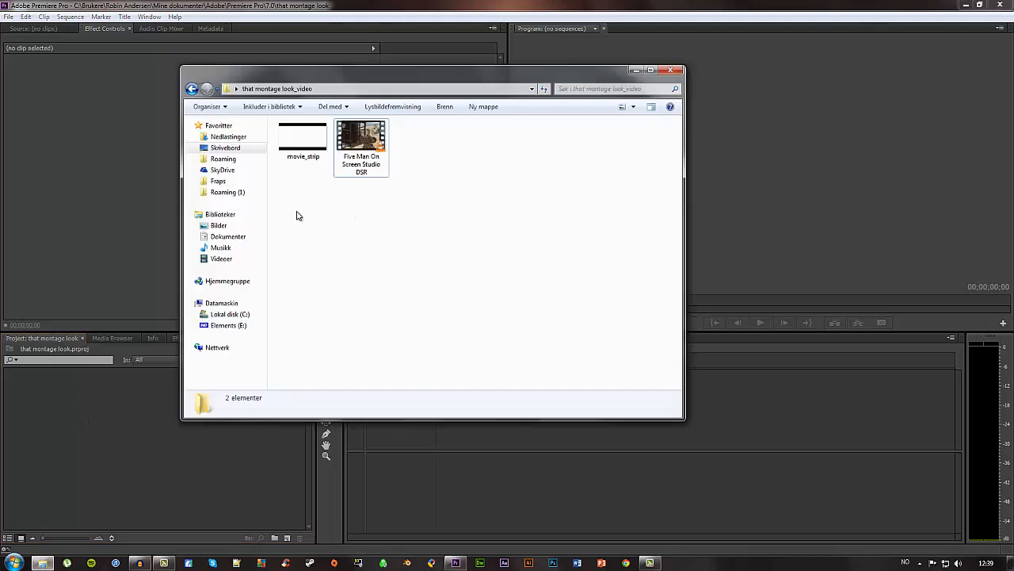
left_click_drag(298, 216, 366, 140)
left_click_drag(360, 143, 83, 433)
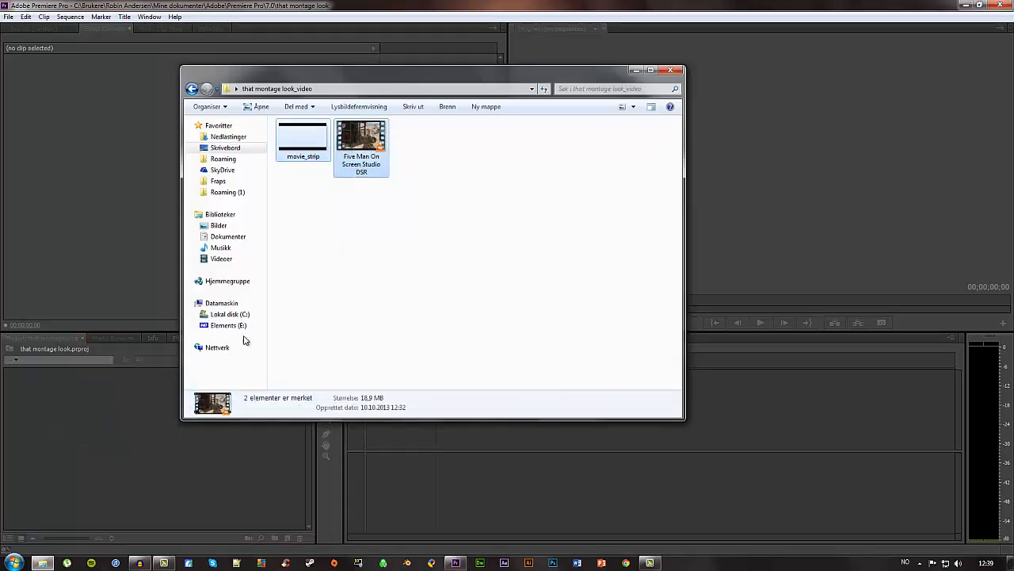
left_click(565, 139)
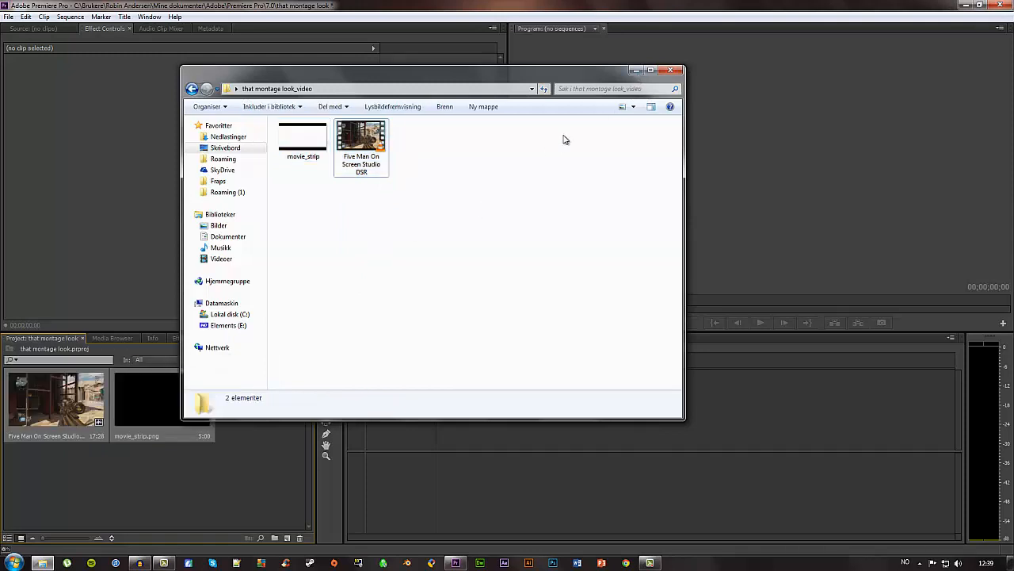
left_click(636, 70)
left_click(247, 413)
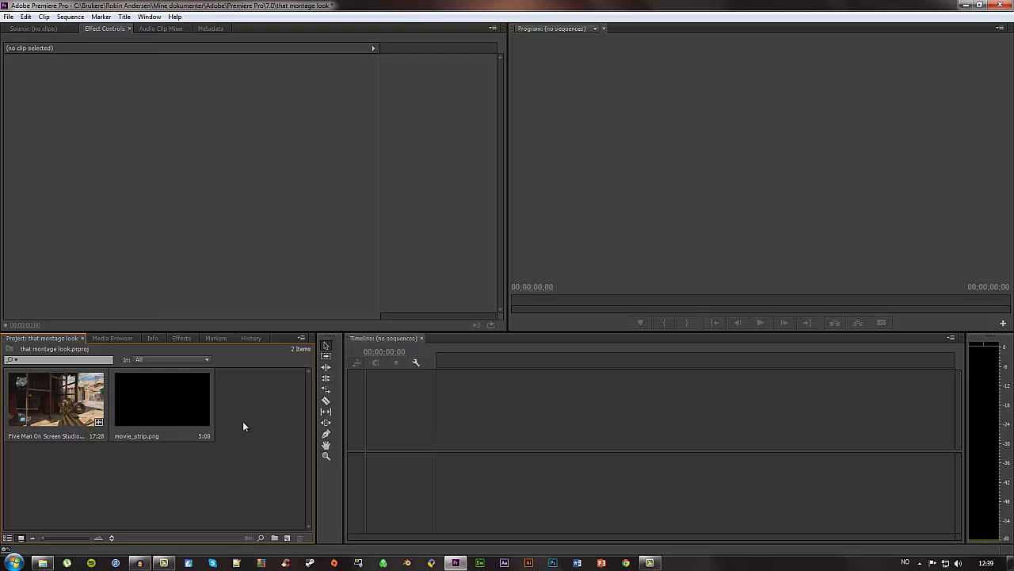
Create a new sequence using the HDV 720p30 preset and the default name Sequence 01
left_click(287, 537)
left_click(309, 410)
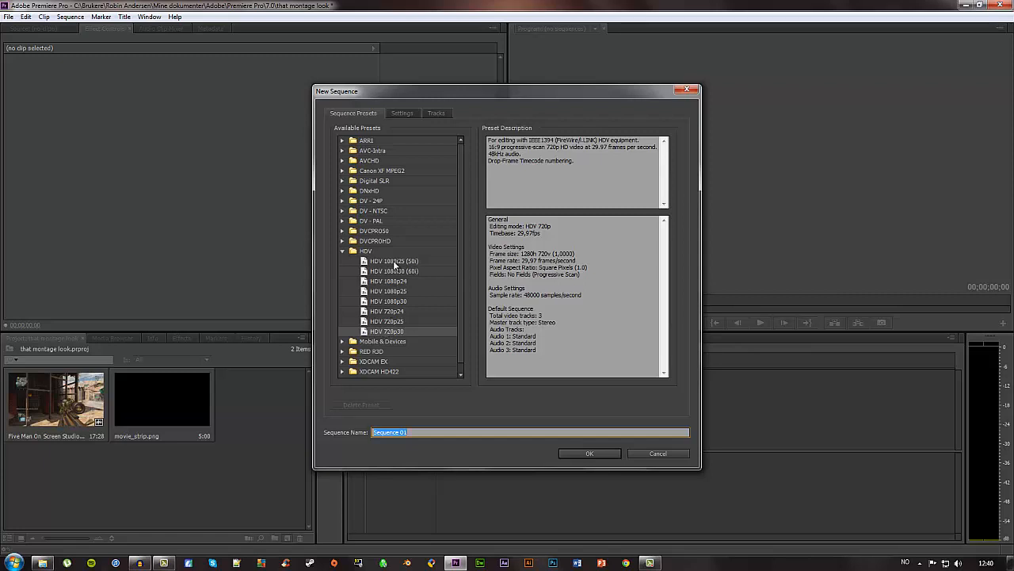
scroll(381, 227, "down", 1)
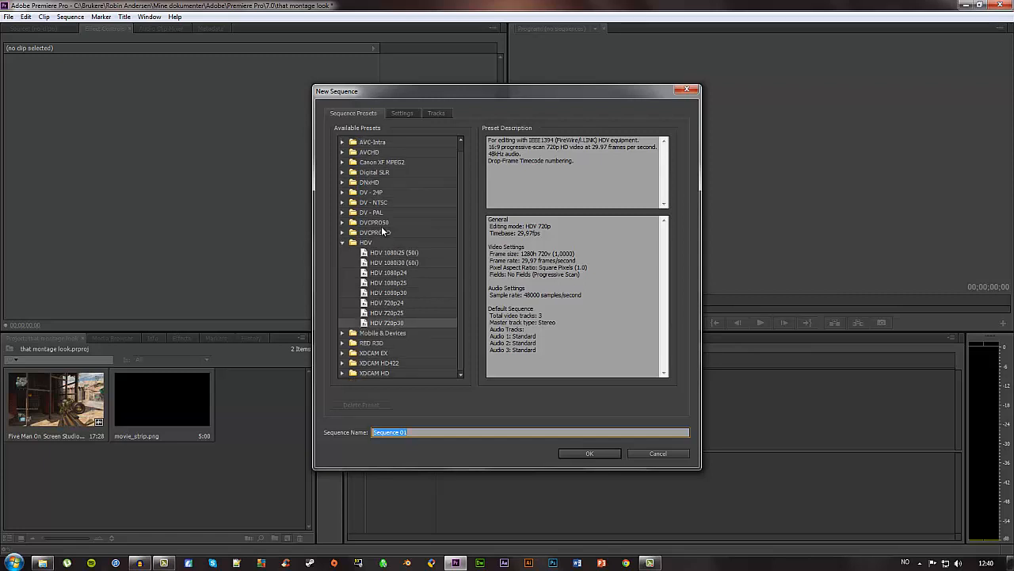
scroll(382, 230, "up", 1)
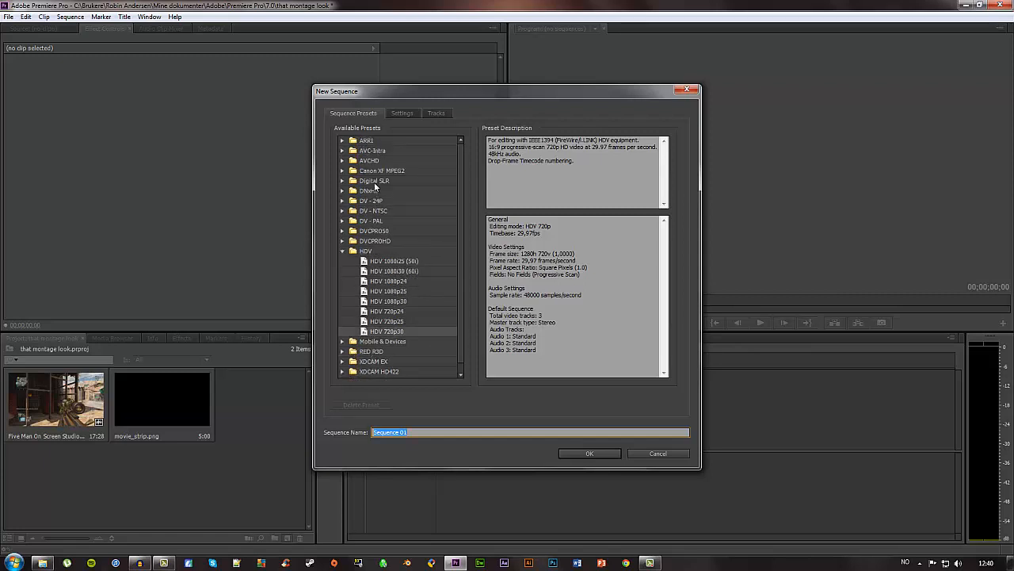
left_click(387, 333)
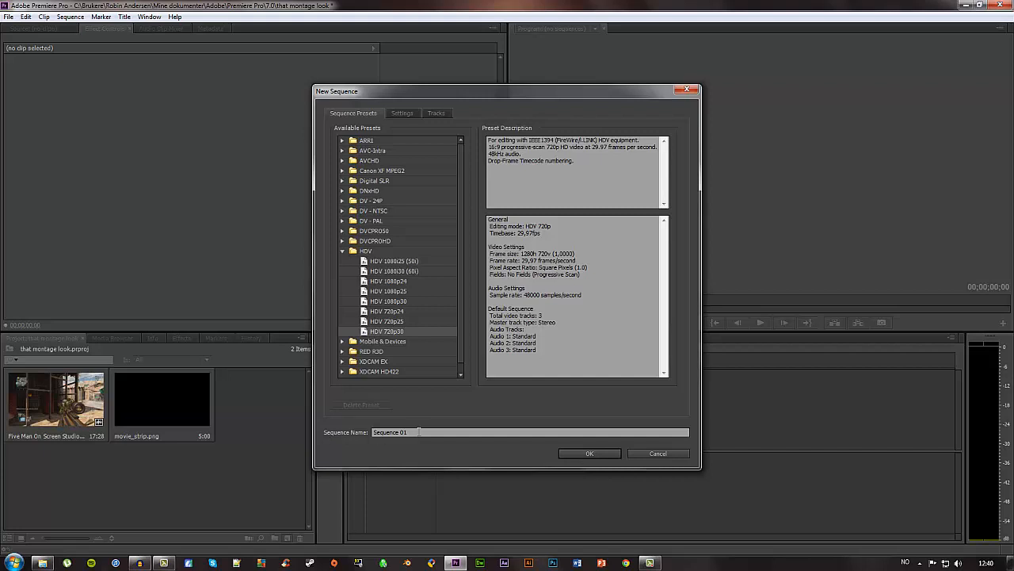
left_click(588, 454)
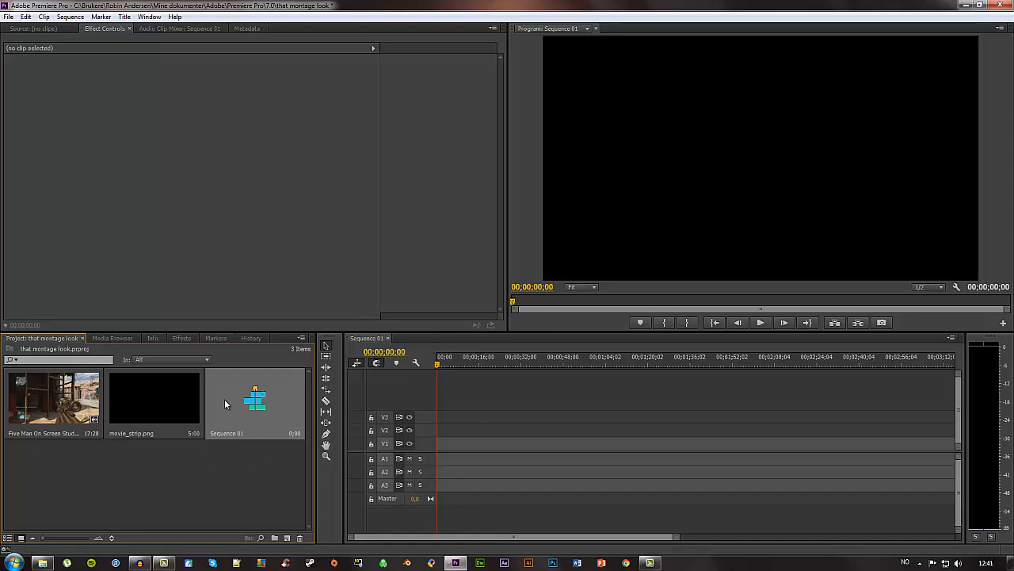
left_click_drag(231, 477, 278, 402)
left_click(245, 487)
left_click(243, 418)
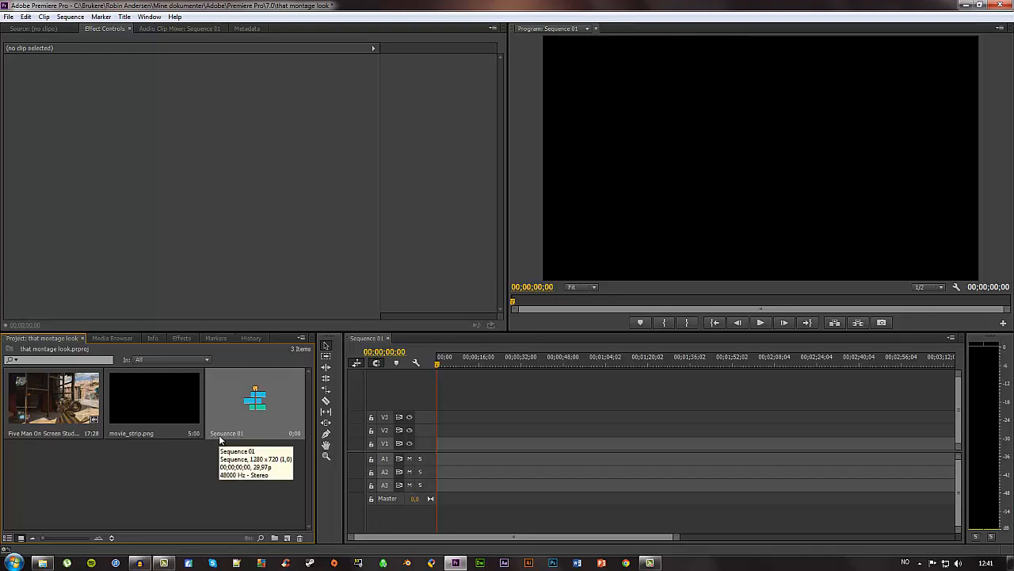
Place the Five Man On Screen clip at the start of track V1, changing the sequence settings to match the clip
left_click(73, 441)
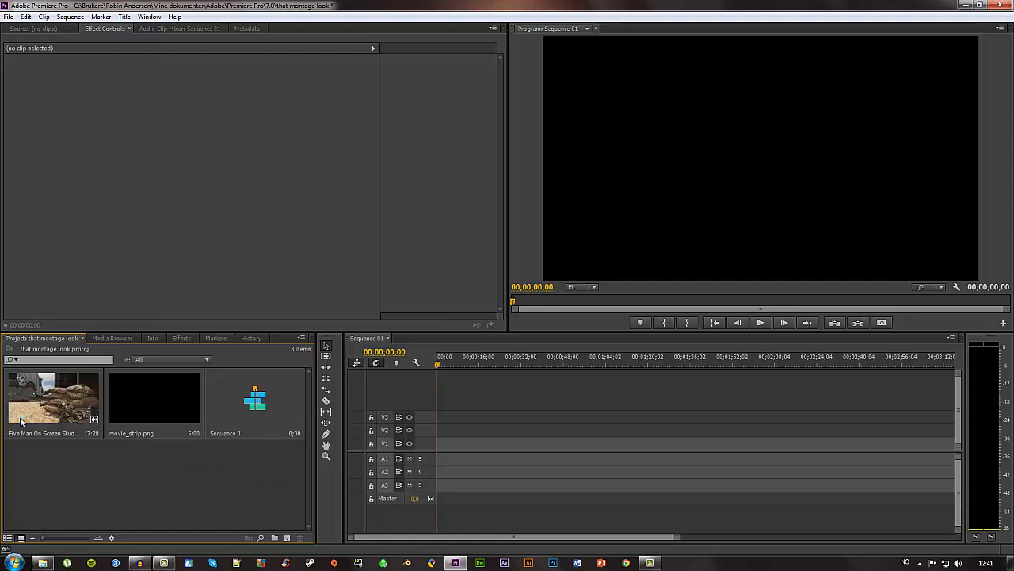
left_click_drag(60, 411, 442, 449)
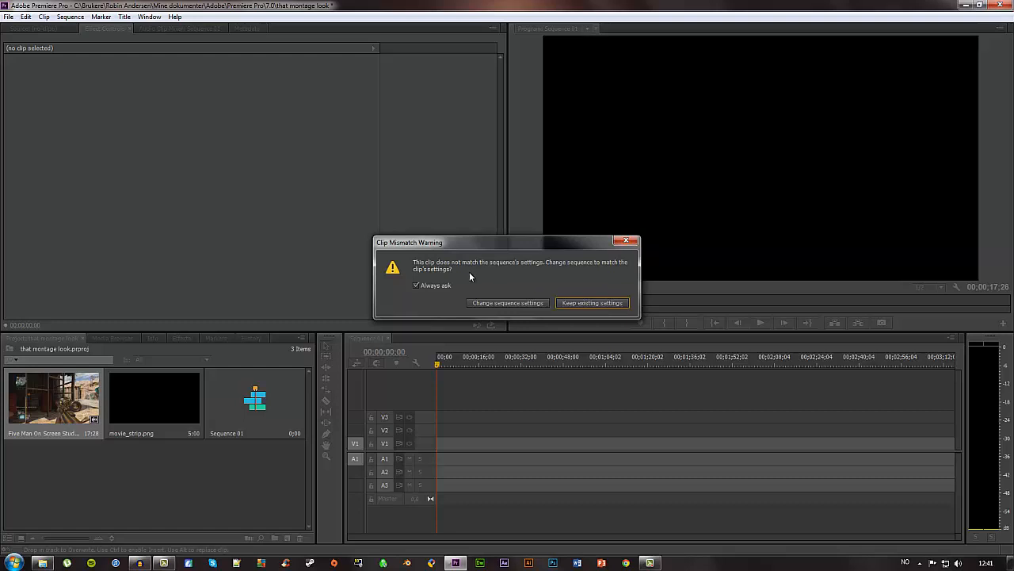
left_click(517, 305)
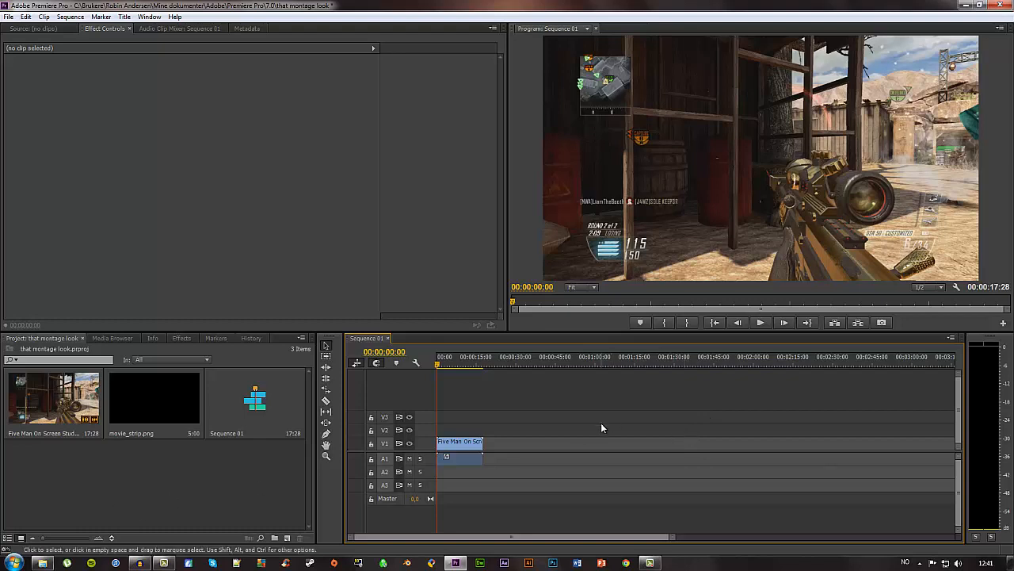
Play the first eight seconds of the sequence and return the playhead to the start
key("space")
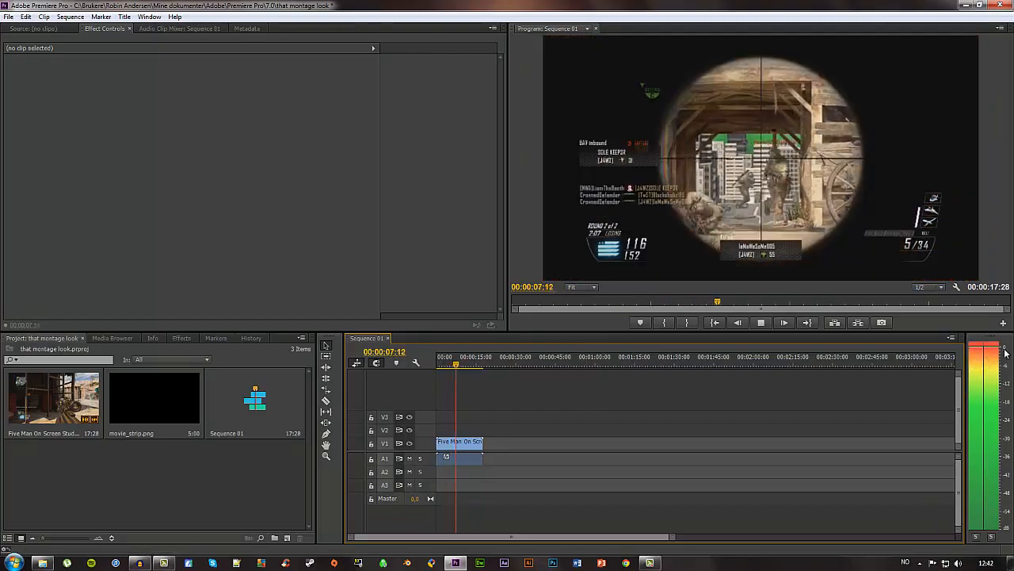
key("space")
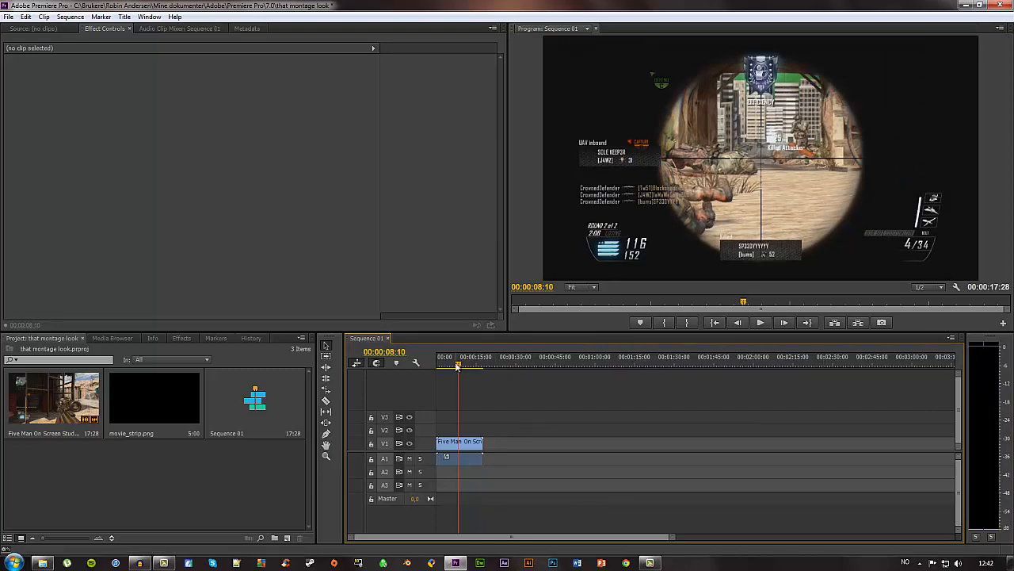
left_click_drag(457, 365, 435, 369)
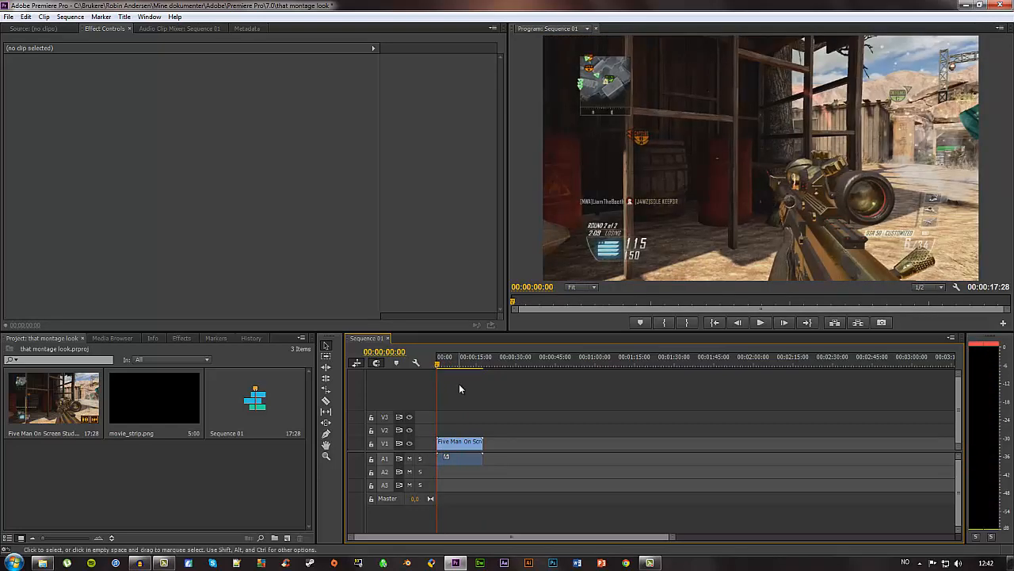
Replay the clip's opening seconds in short bursts to examine the gameplay footage, and move the playhead back to about 00:00:01:12
key("space")
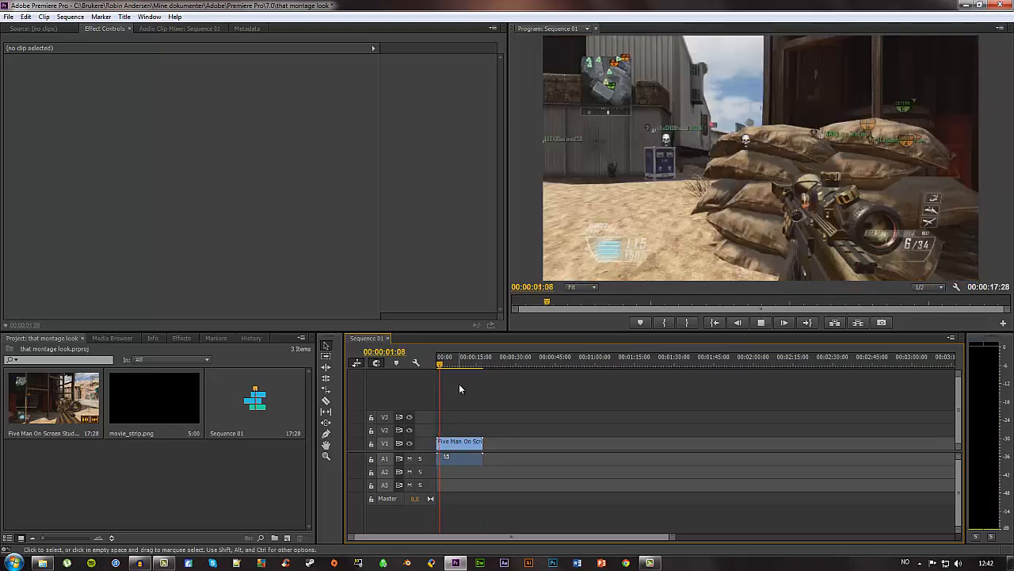
key("space")
key("space")
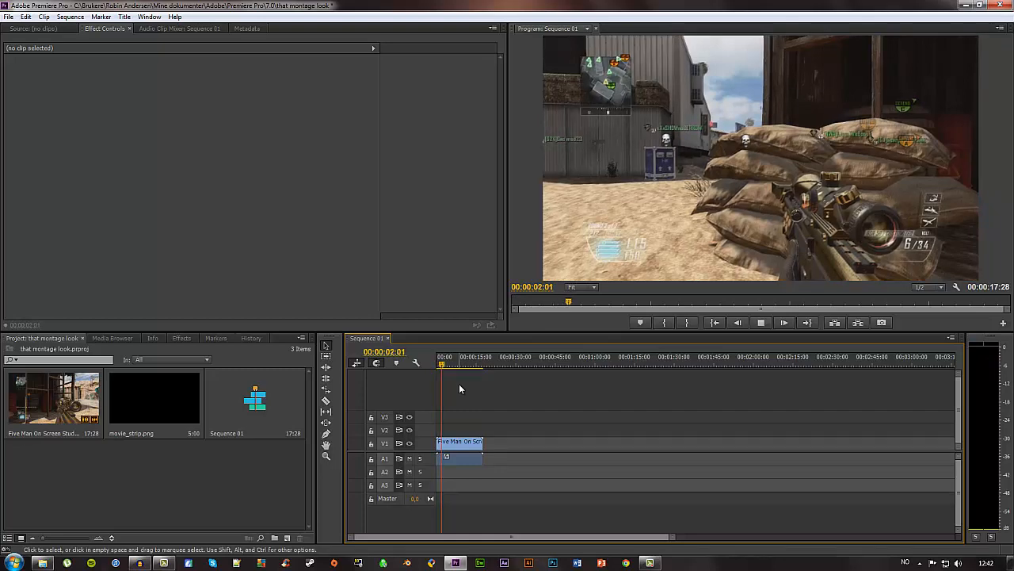
key("space")
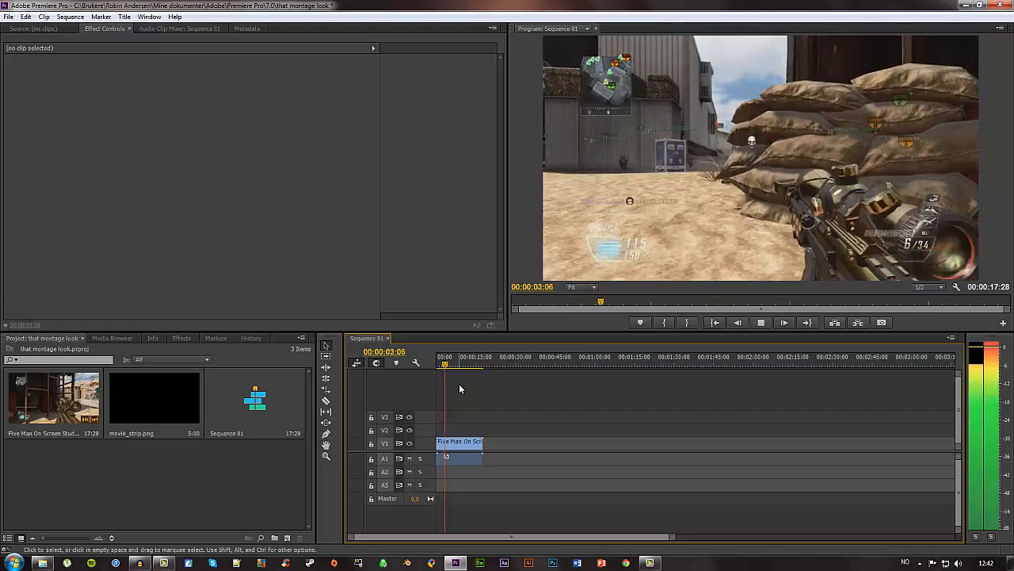
key("space")
key("space")
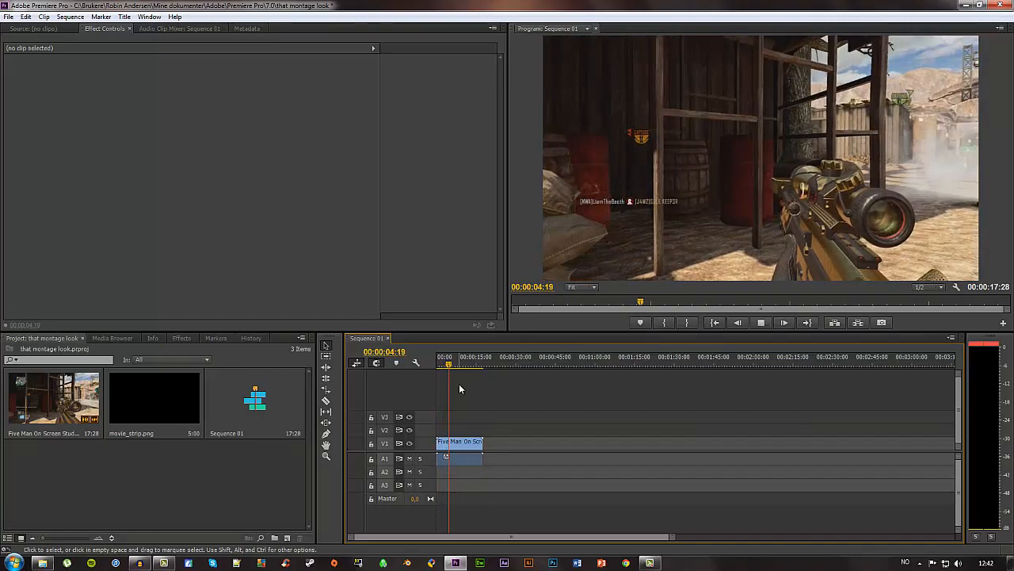
key("space")
left_click_drag(449, 367, 445, 366)
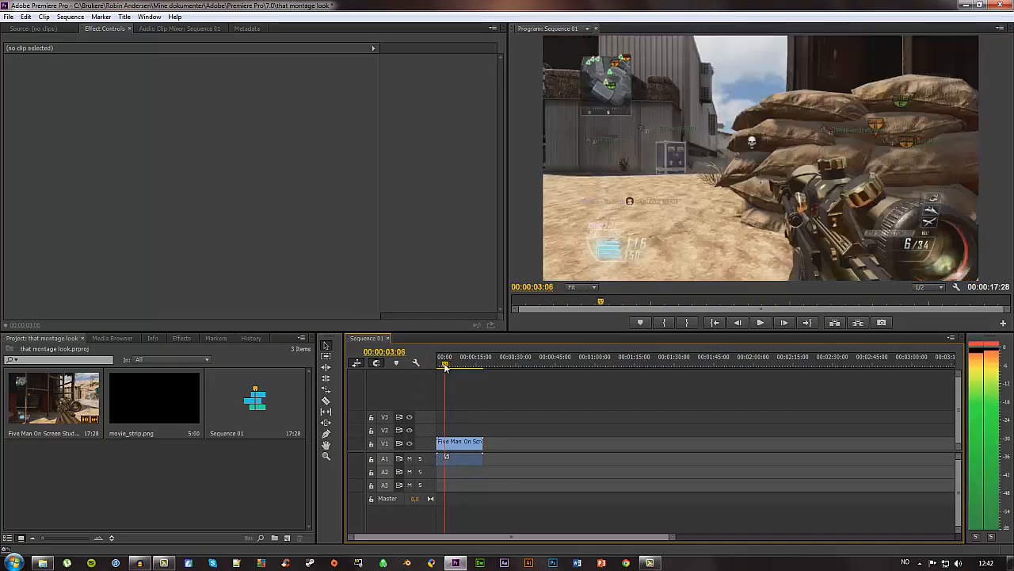
key("space")
key("space")
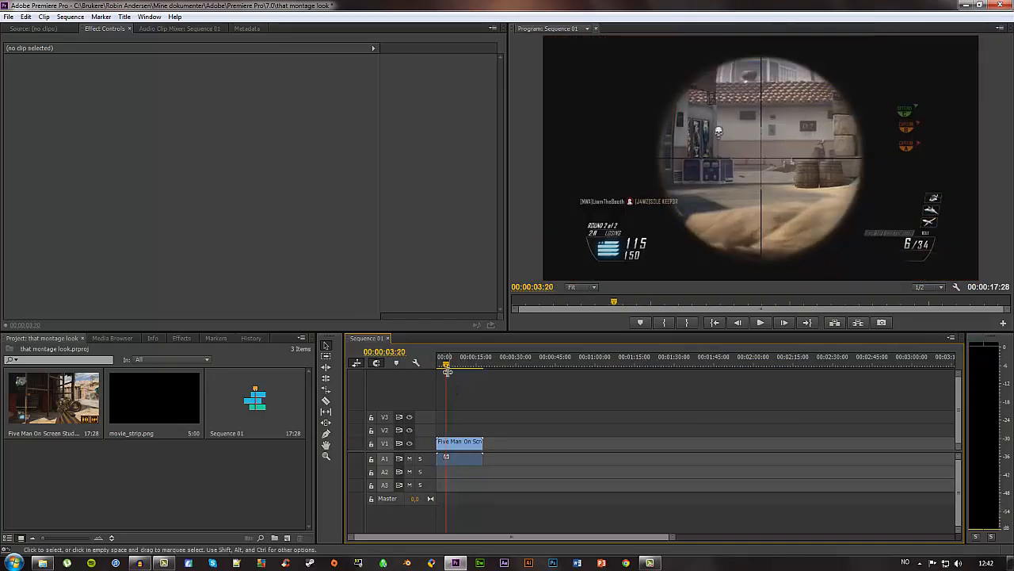
left_click(441, 367)
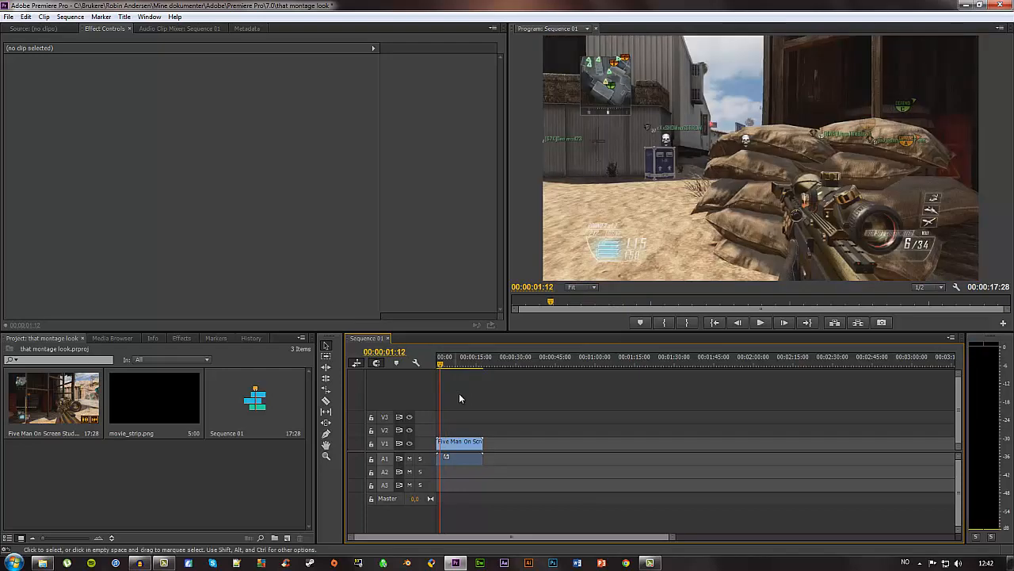
Trim the start of the Five Man On Screen clip to 00:00:03:07 and move the clip back to the sequence start on V1
key("space")
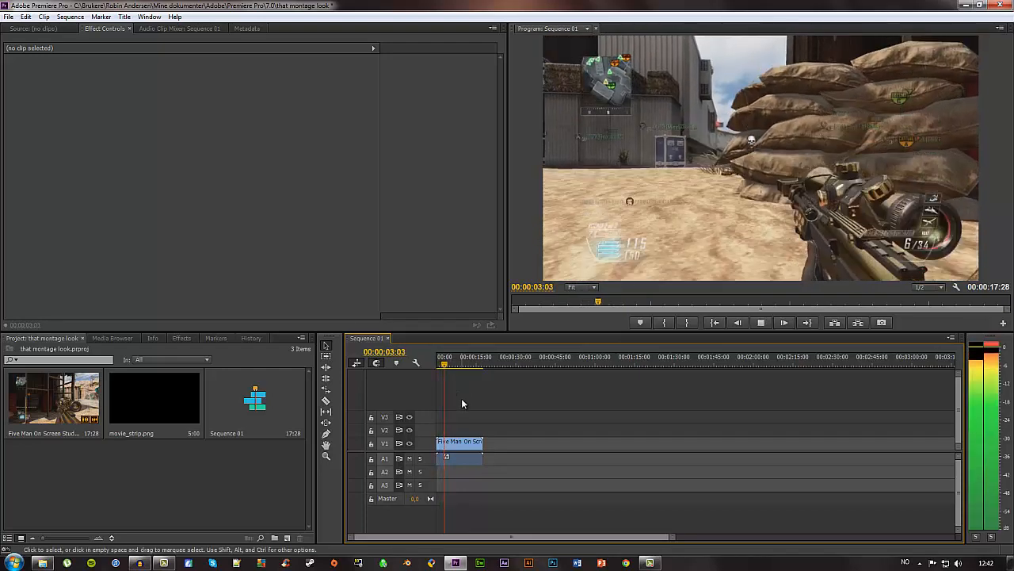
key("space")
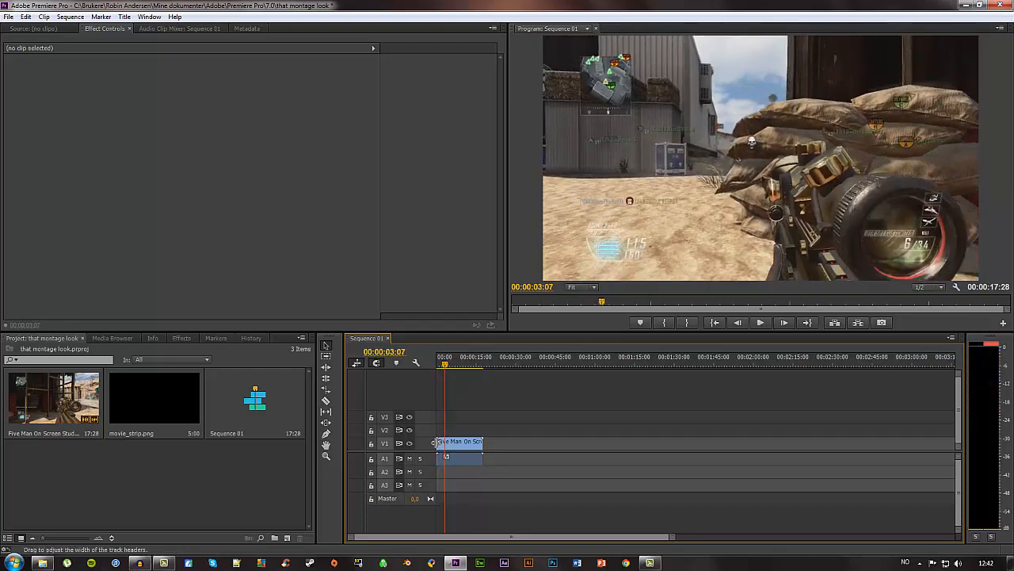
left_click_drag(438, 441, 445, 442)
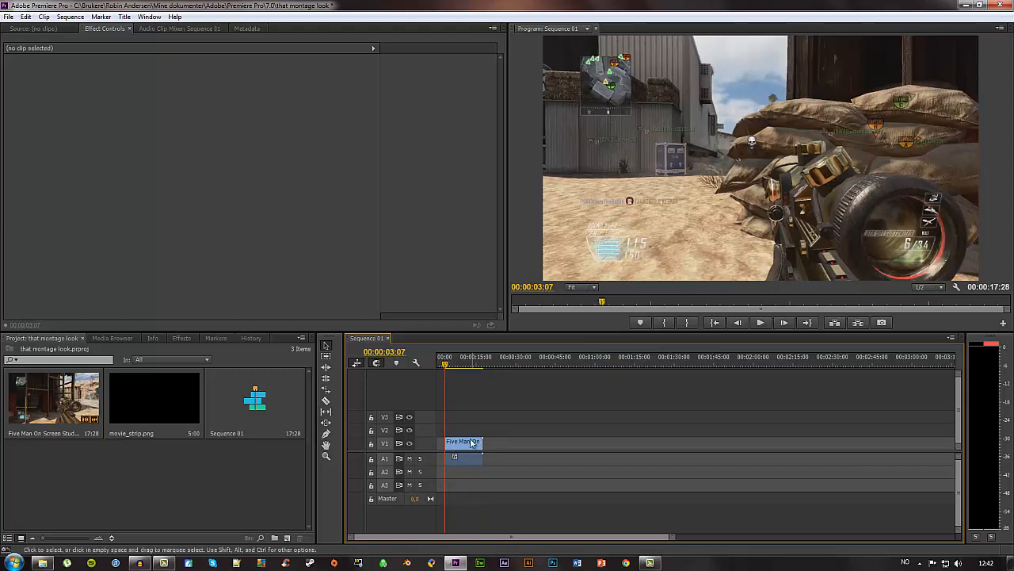
left_click_drag(465, 444, 436, 446)
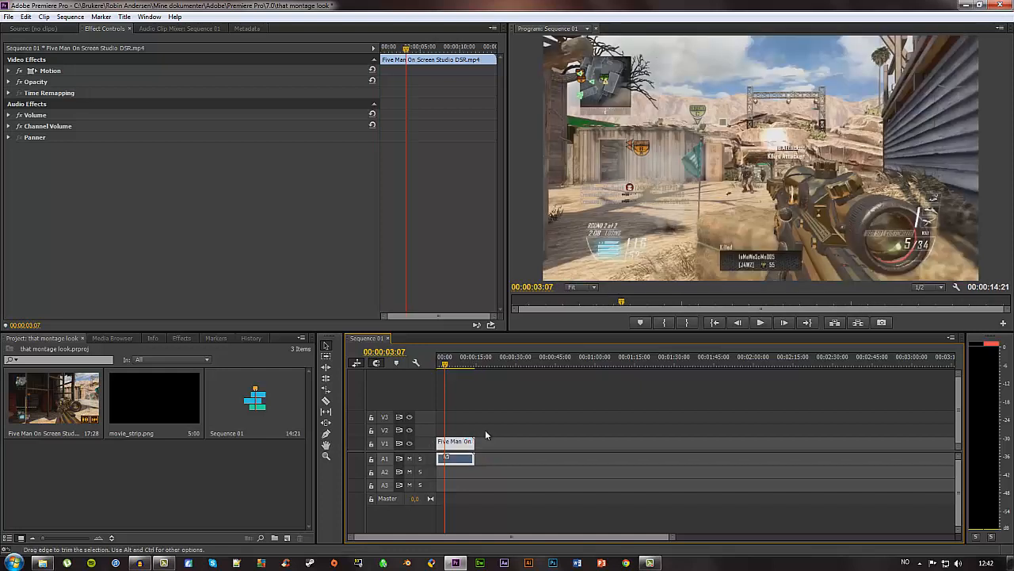
left_click(465, 412)
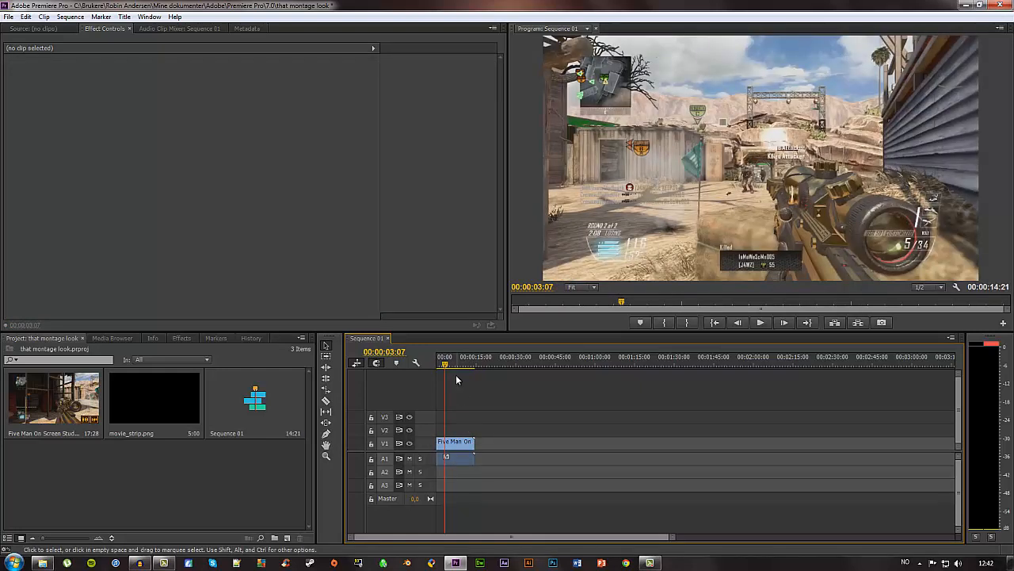
Play the trimmed clip from the sequence start to near its end and return the playhead to the start
left_click_drag(445, 364, 435, 365)
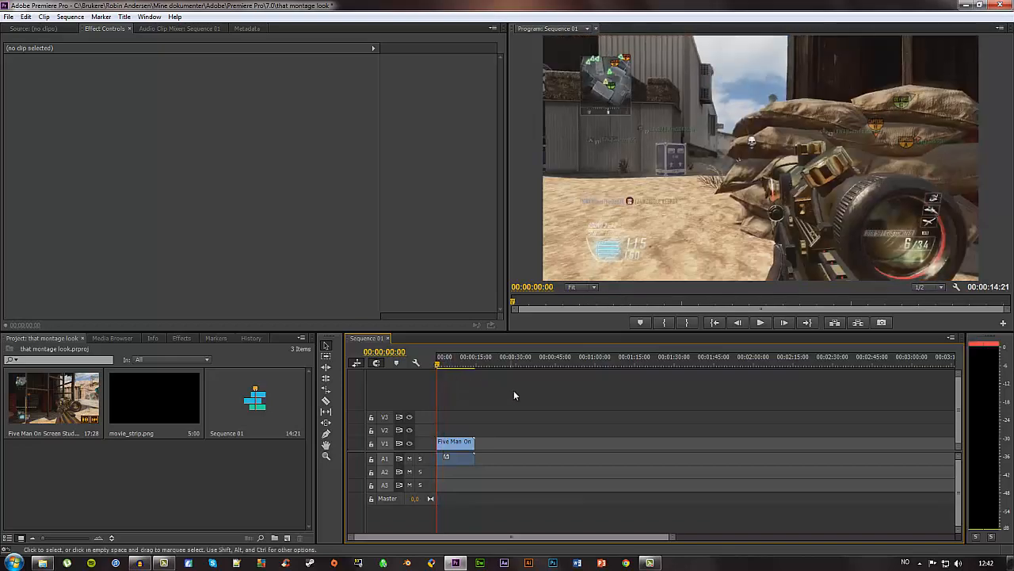
key("space")
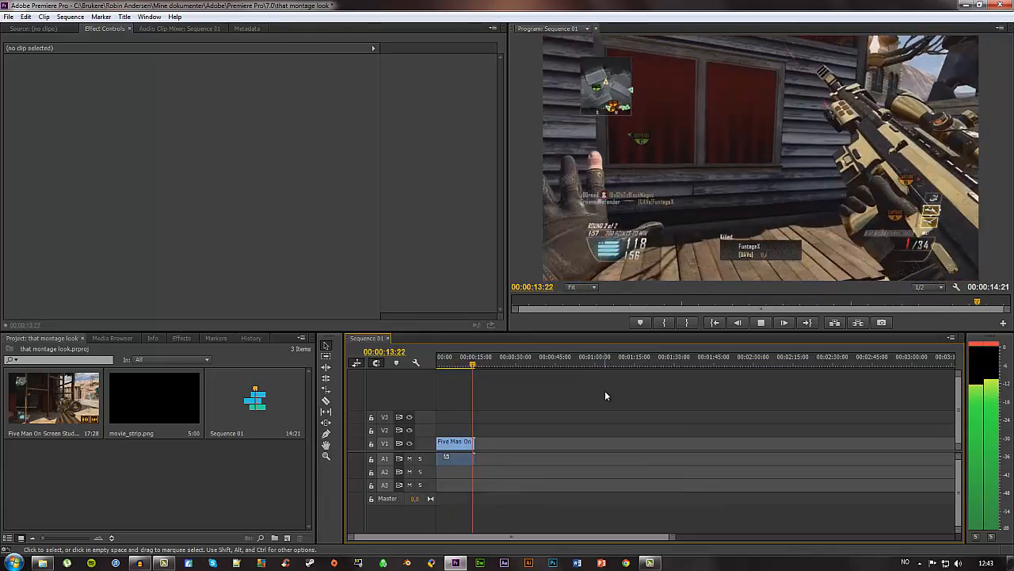
key("space")
key("space")
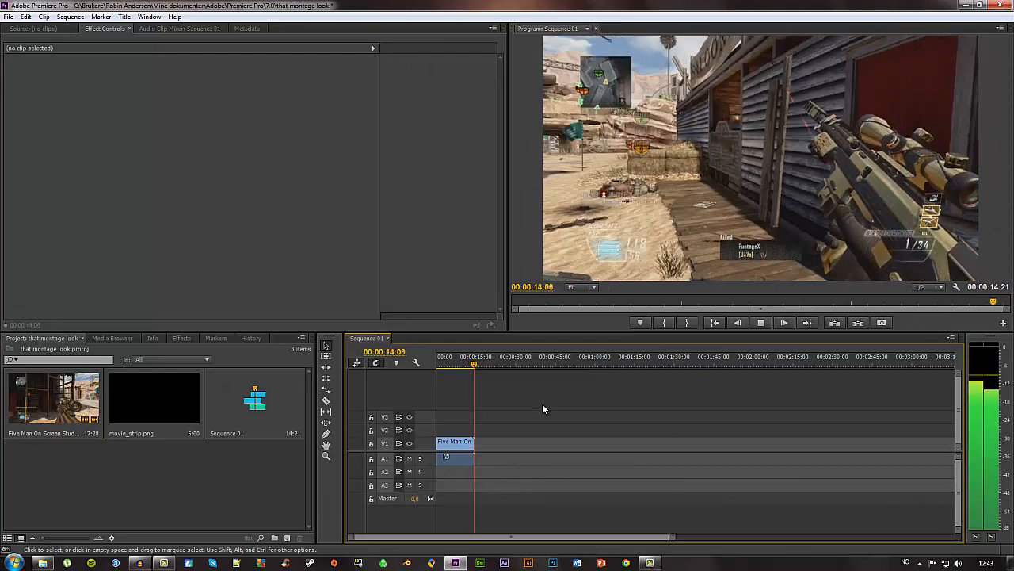
left_click_drag(474, 357, 423, 361)
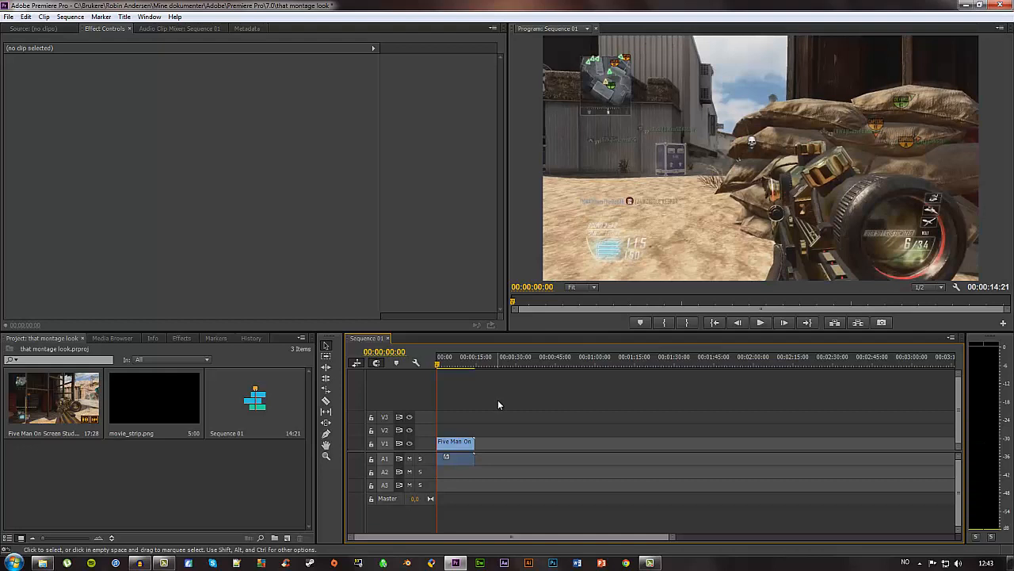
Apply the Brightness & Contrast effect from the Color Correction video effects to the gameplay clip on V1
left_click(460, 442)
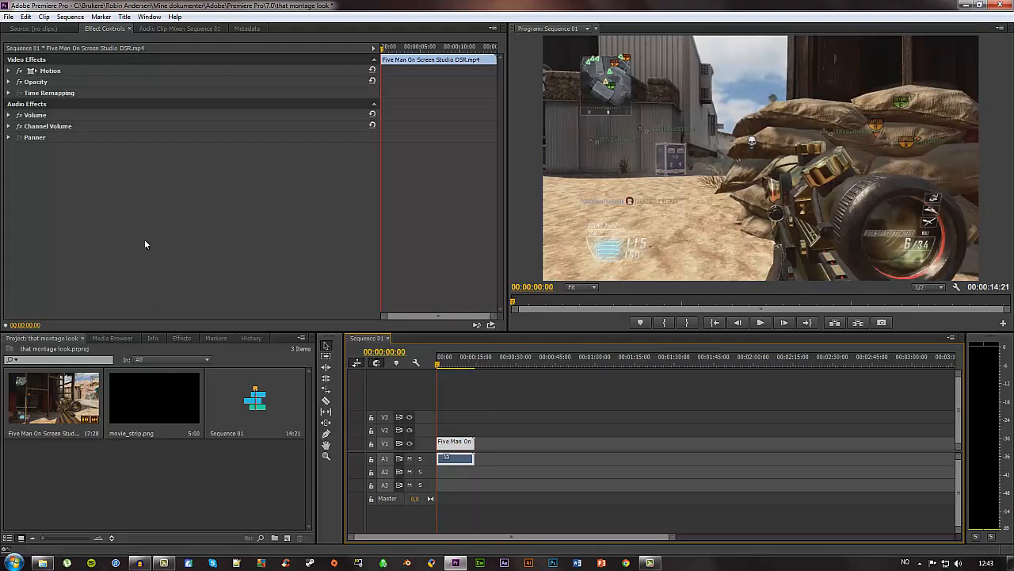
left_click(47, 30)
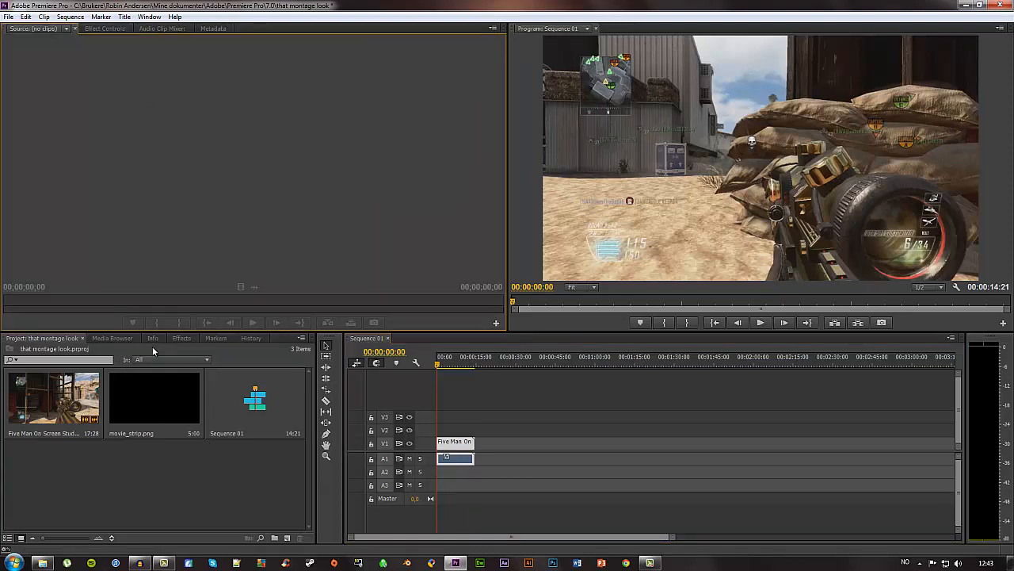
left_click(180, 338)
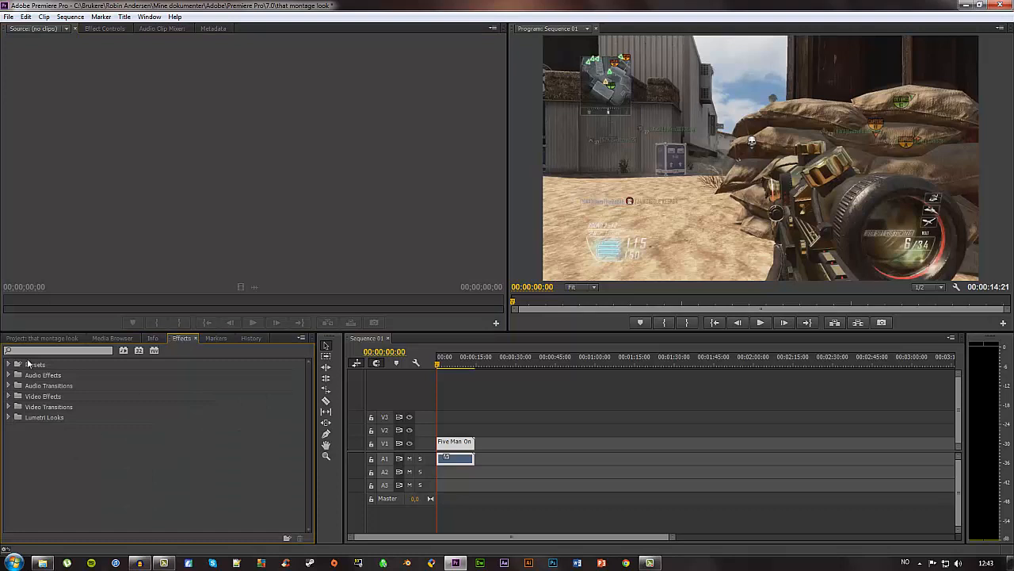
left_click(9, 397)
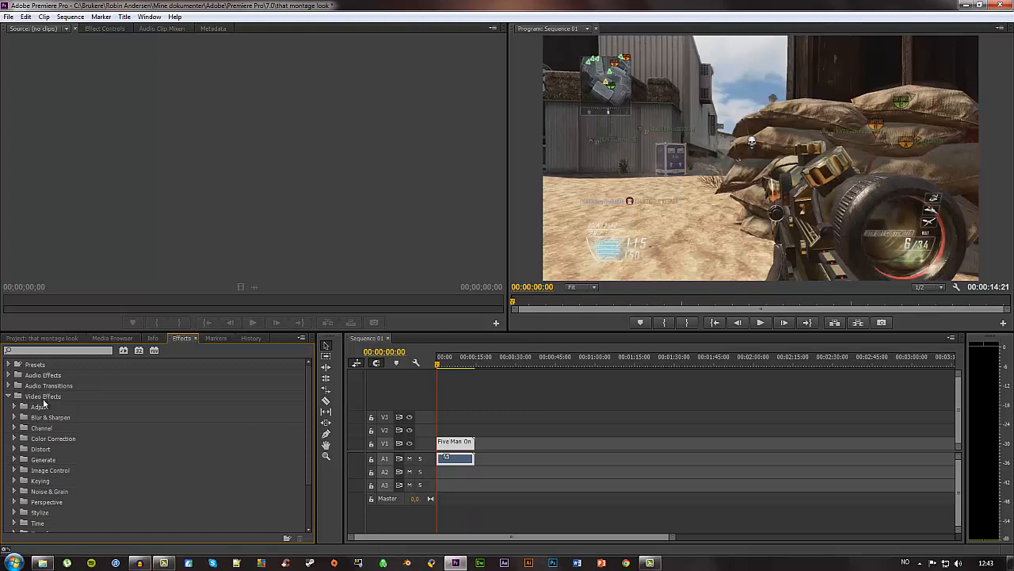
scroll(36, 428, "down", 2)
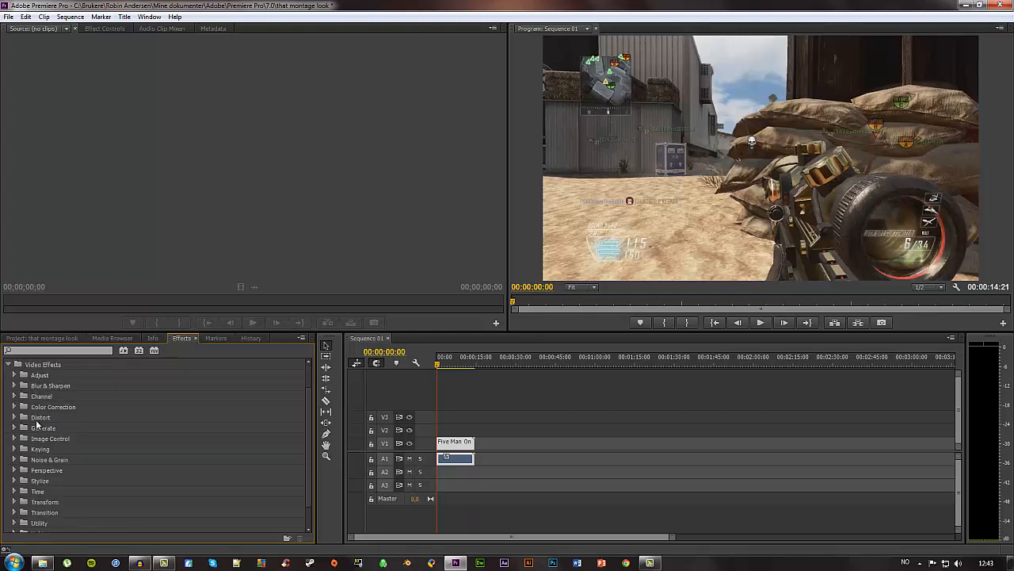
scroll(37, 432, "down", 1)
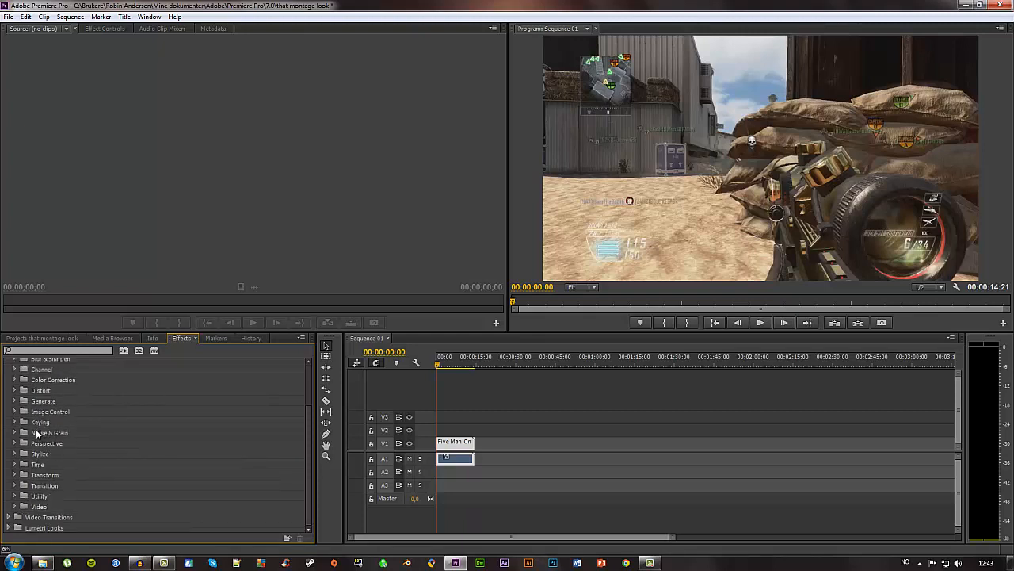
scroll(37, 432, "up", 3)
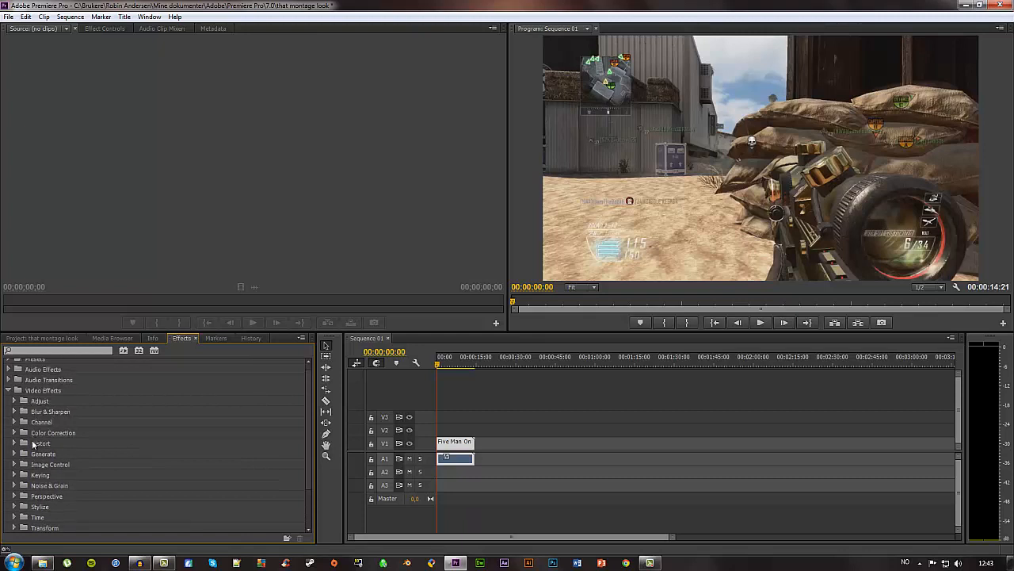
left_click(14, 438)
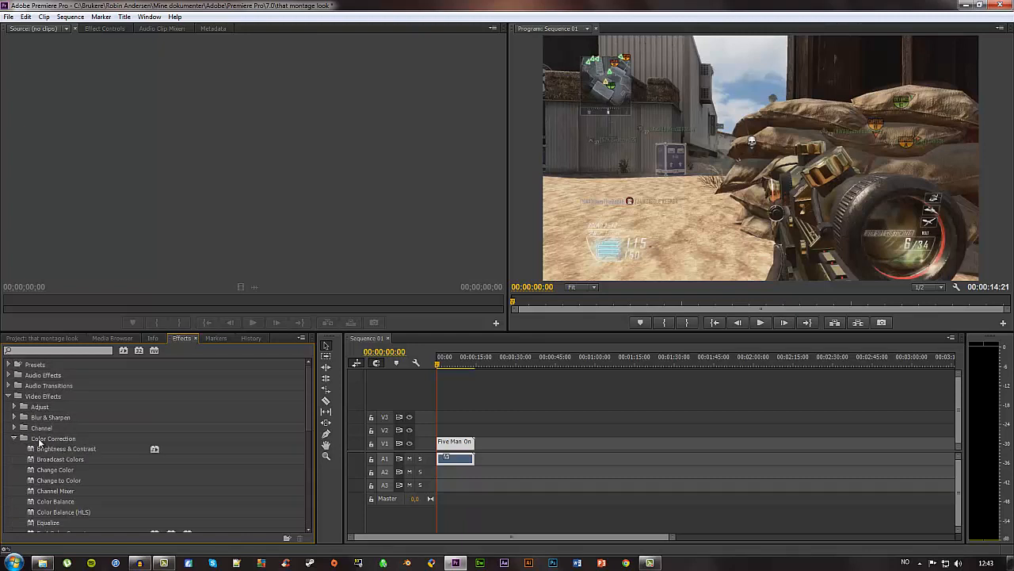
scroll(56, 432, "down", 2)
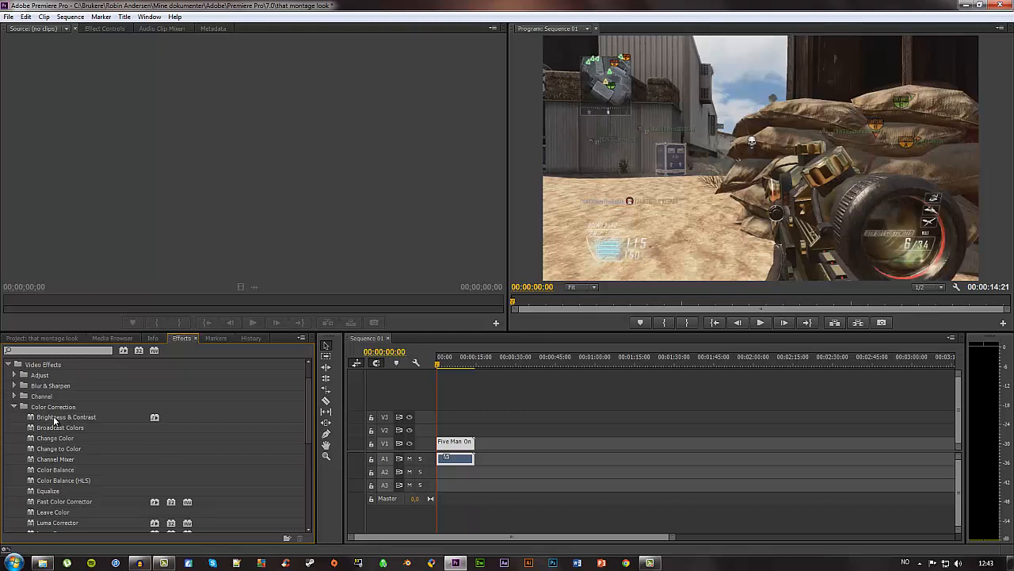
left_click_drag(54, 420, 453, 448)
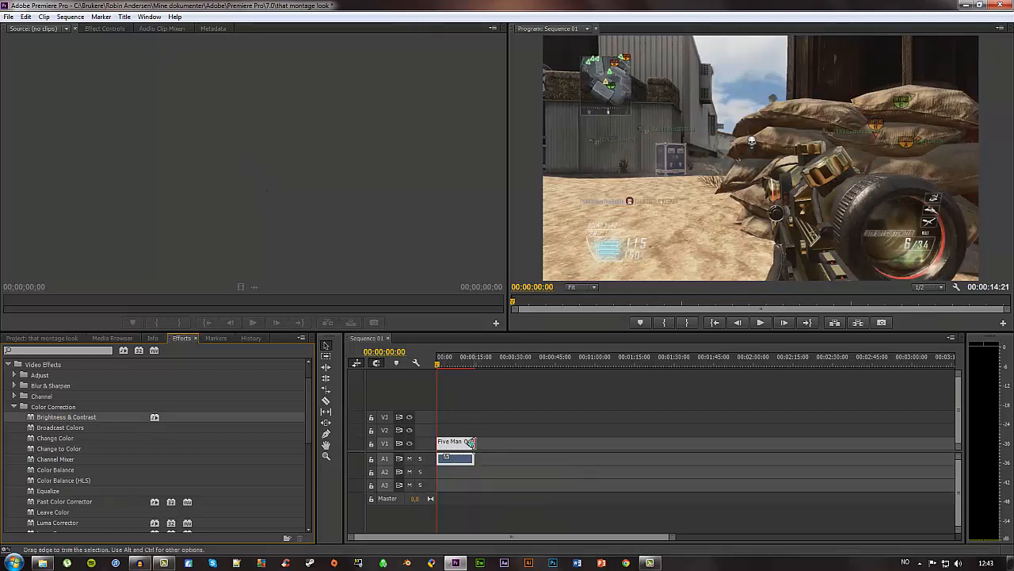
left_click(456, 385)
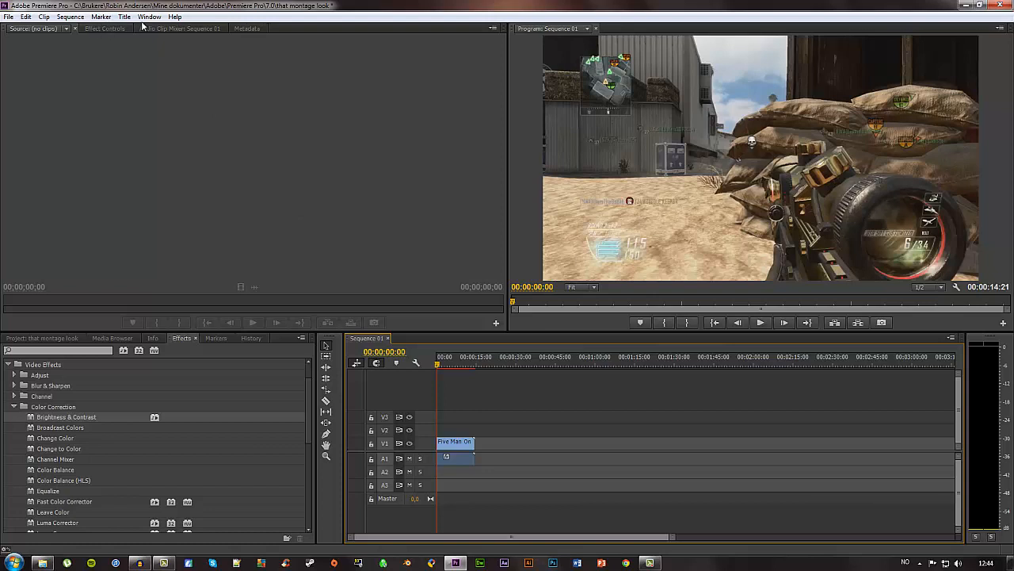
Display the effect controls of the gameplay clip on V1
left_click(107, 28)
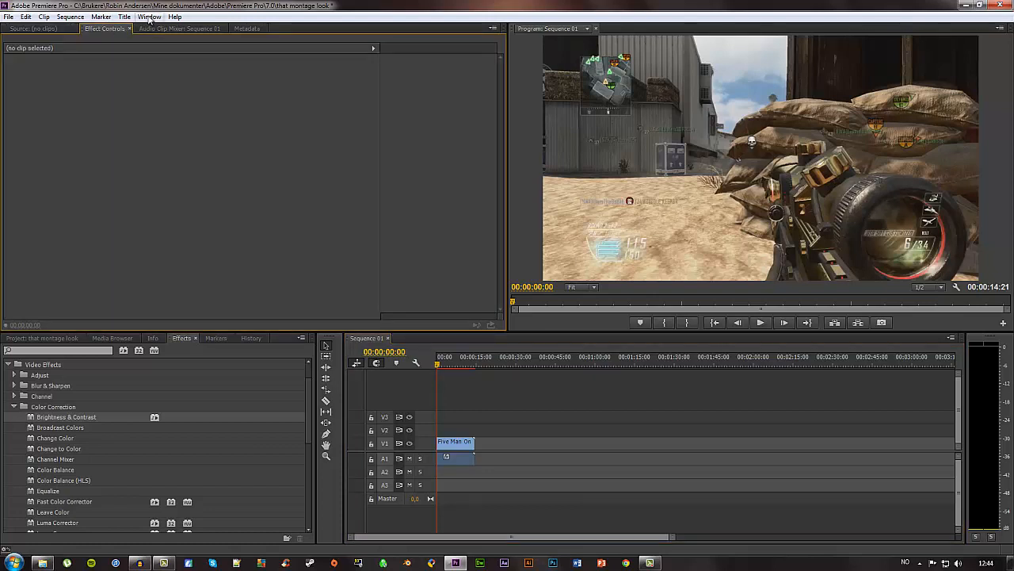
left_click(149, 16)
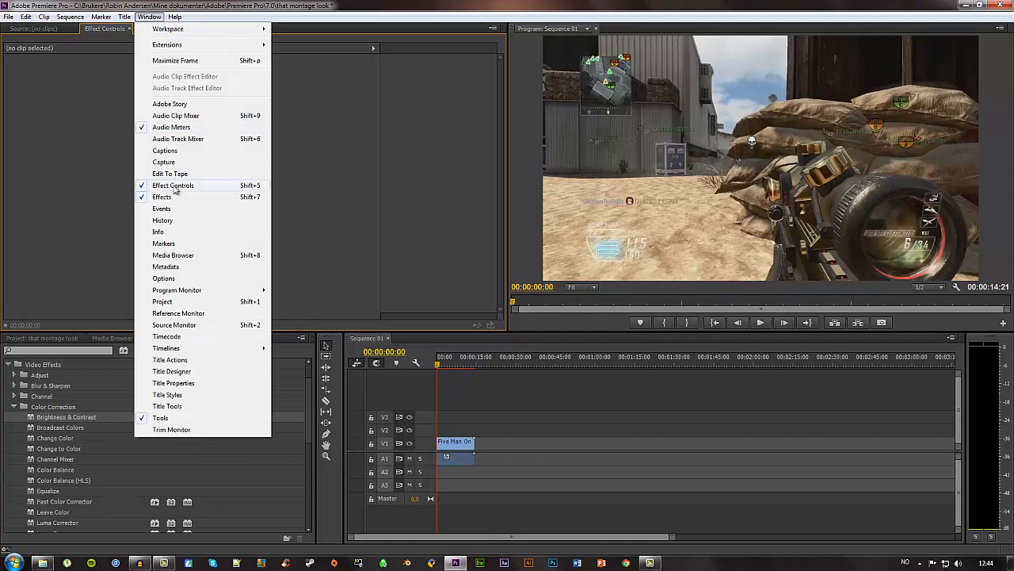
left_click(241, 185)
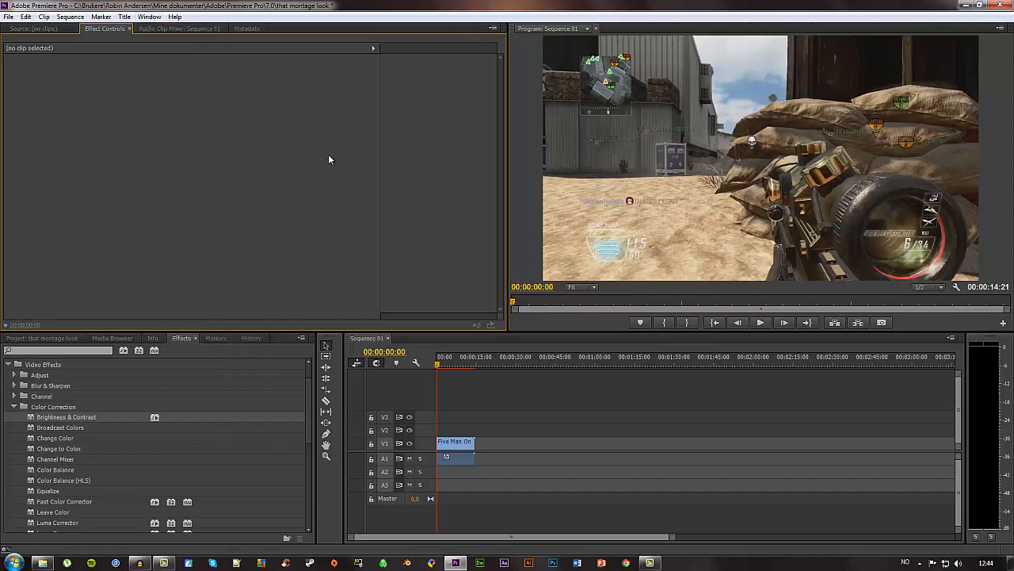
left_click(456, 446)
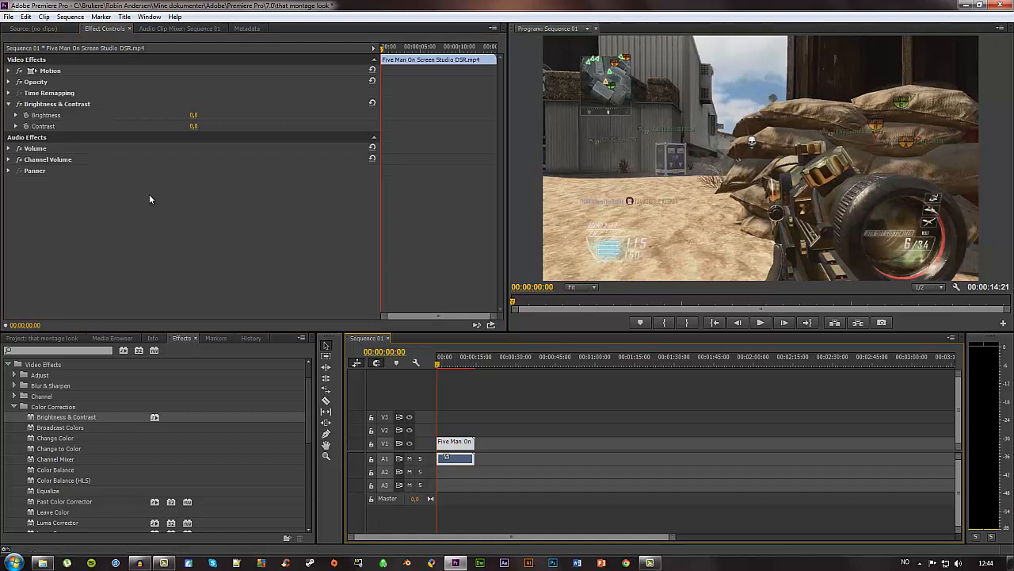
Set the clip's contrast to 27 in Brightness & Contrast and switch the effect off and on to compare
left_click(47, 105)
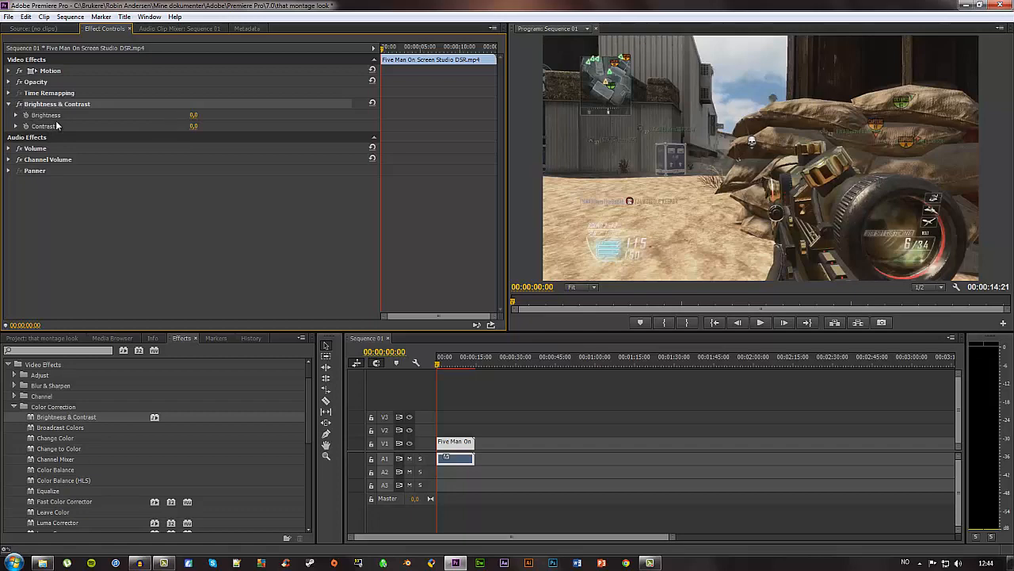
left_click(103, 126)
mouse_move(195, 128)
left_mouse_down()
mouse_move(162, 131)
mouse_move(217, 129)
mouse_move(205, 126)
left_mouse_up()
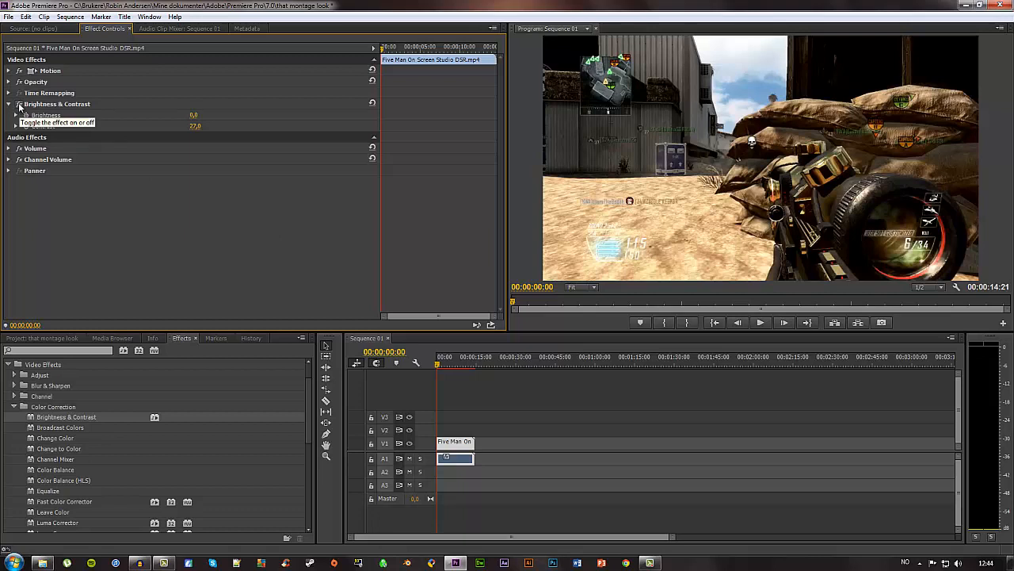
left_click(19, 106)
left_click(19, 105)
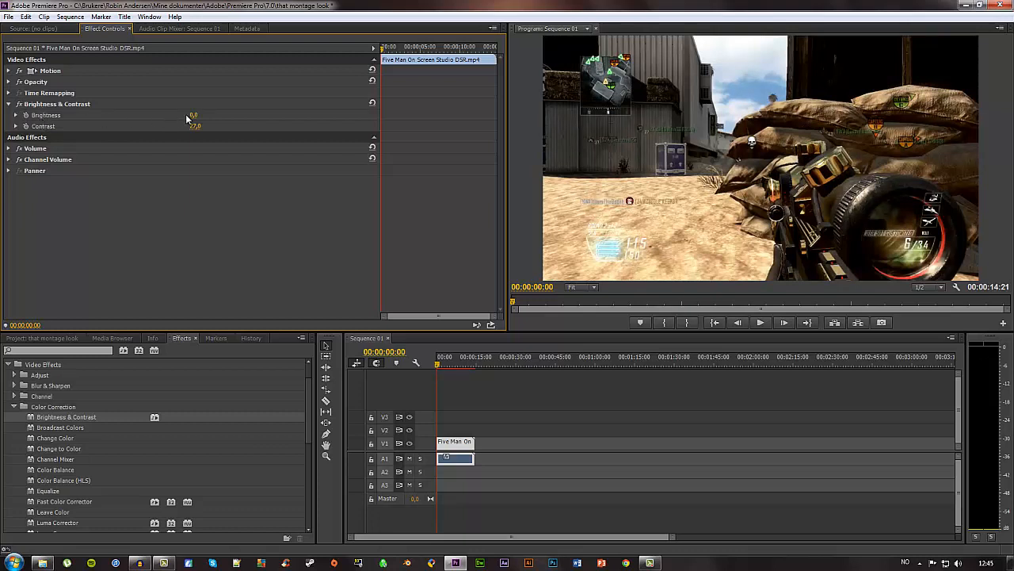
Try a brightness of 6 in the Brightness & Contrast effect and set it back to 0
mouse_move(191, 116)
left_mouse_down()
mouse_move(177, 120)
mouse_move(187, 119)
left_mouse_up()
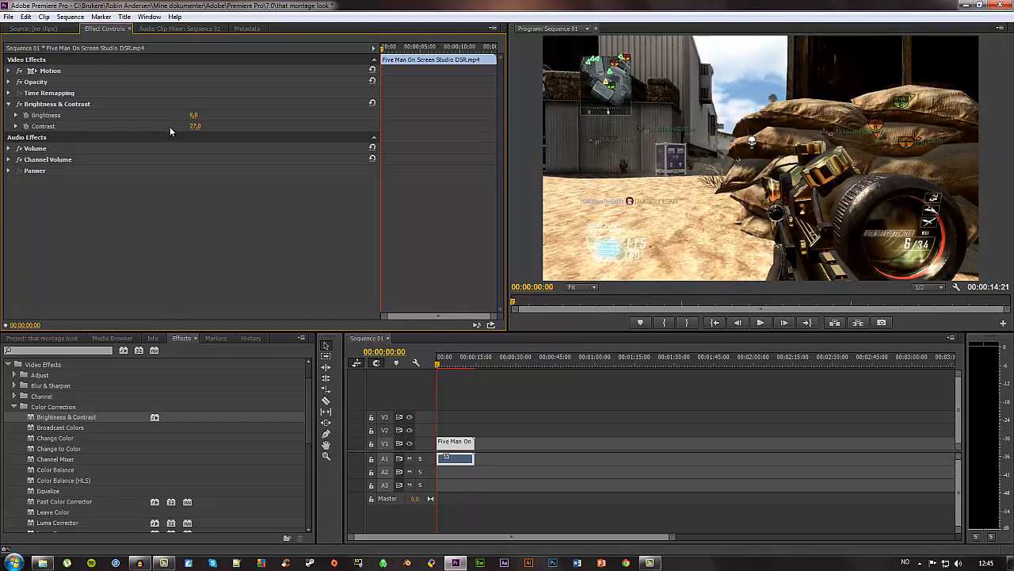
type("0")
key("Return")
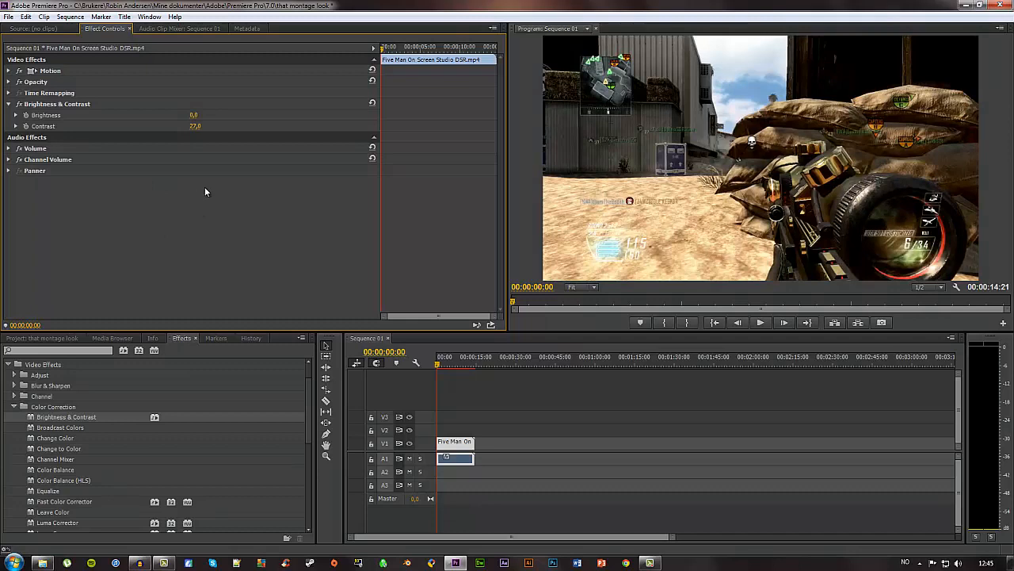
Compare the frame at 00:00:10:24 with the Brightness & Contrast effect switched off and on
left_click(465, 362)
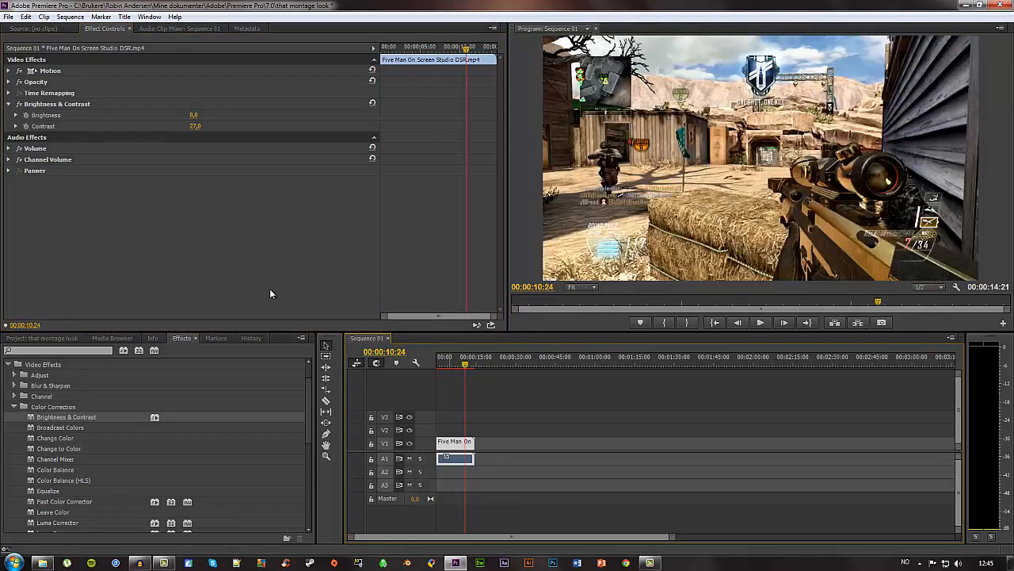
left_click(18, 105)
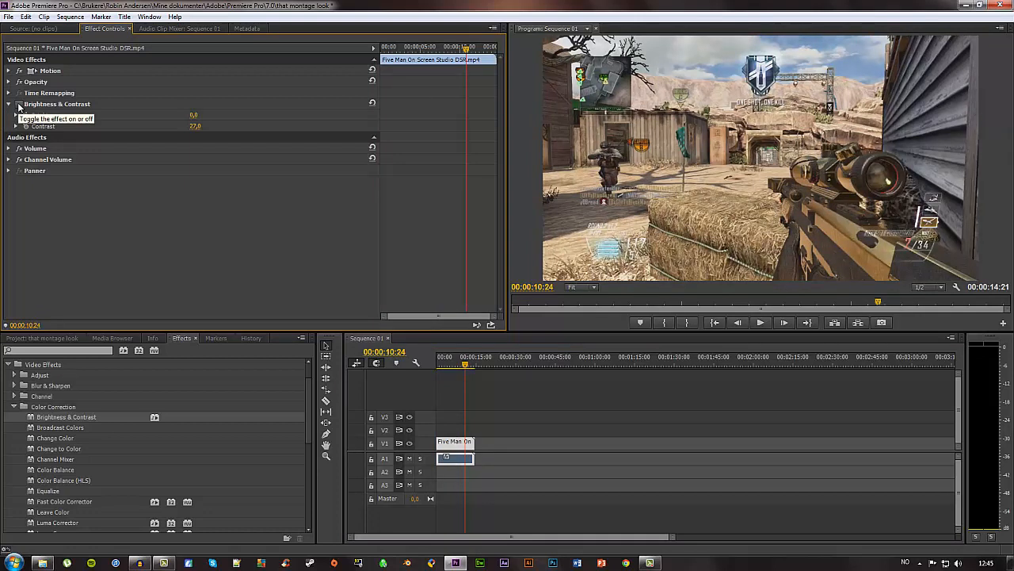
left_click(18, 105)
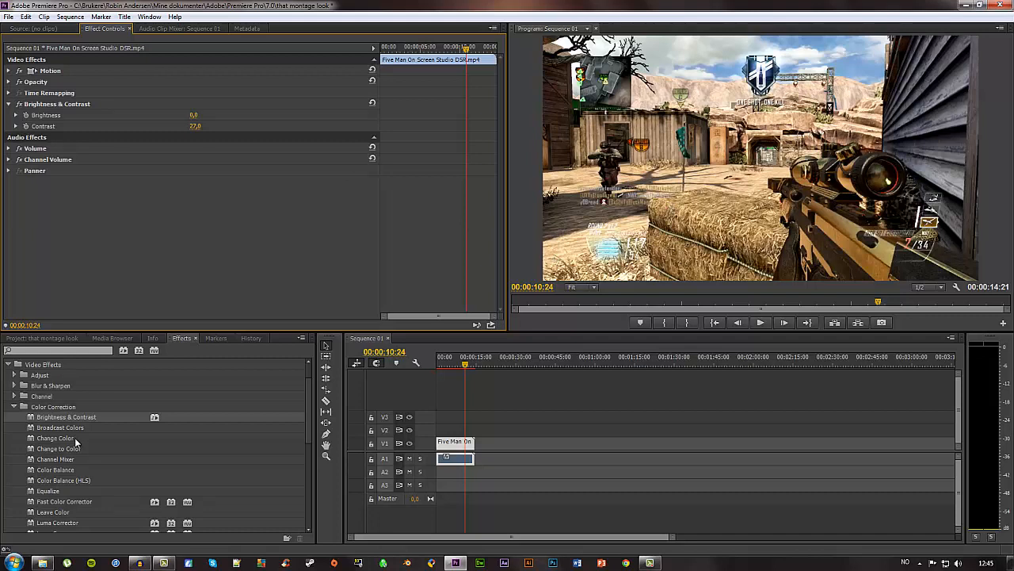
Look through the Color Correction video effects for one that adjusts the clip's color curves
scroll(75, 444, "down", 2)
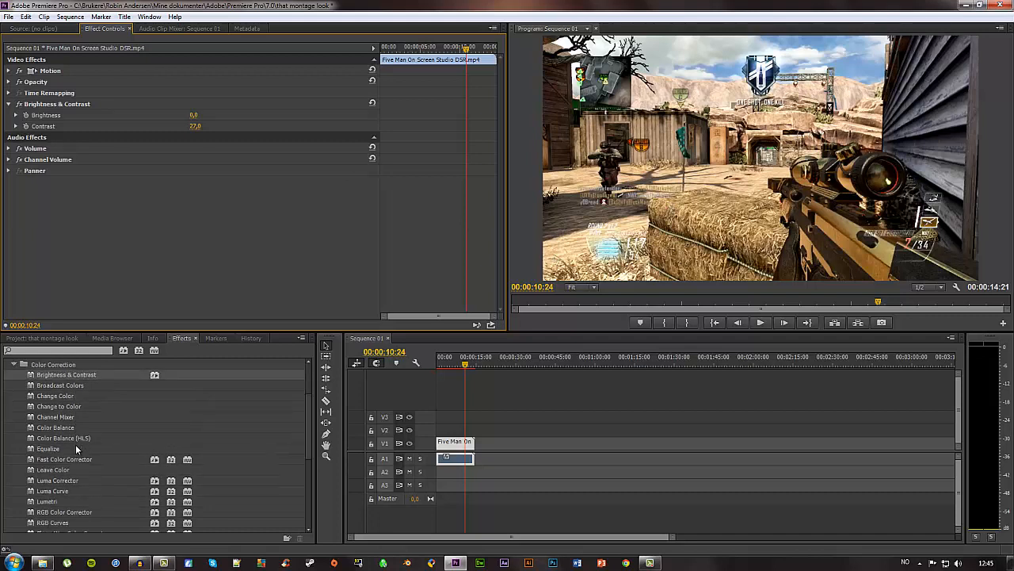
scroll(75, 449, "down", 1)
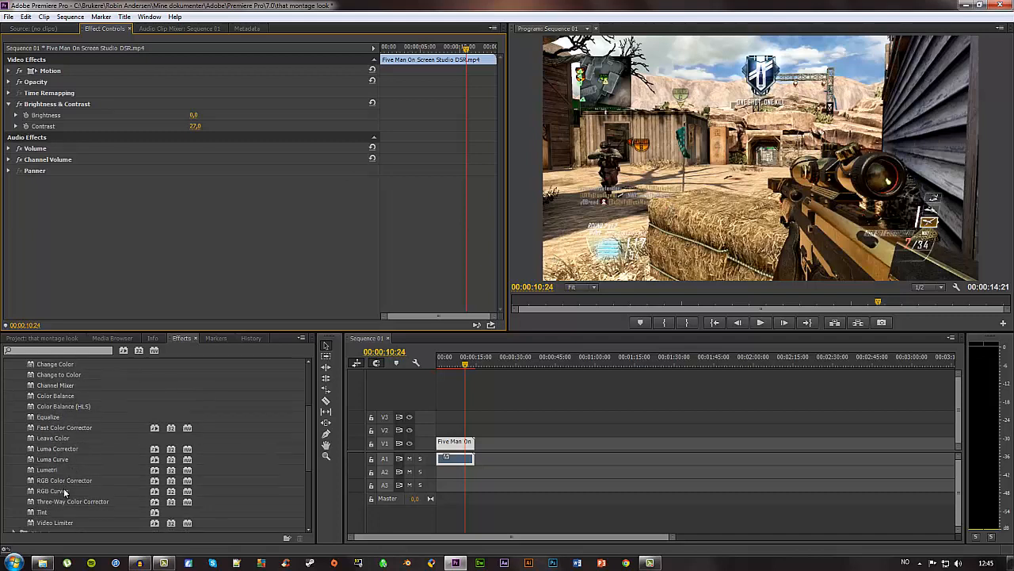
scroll(62, 478, "up", 1)
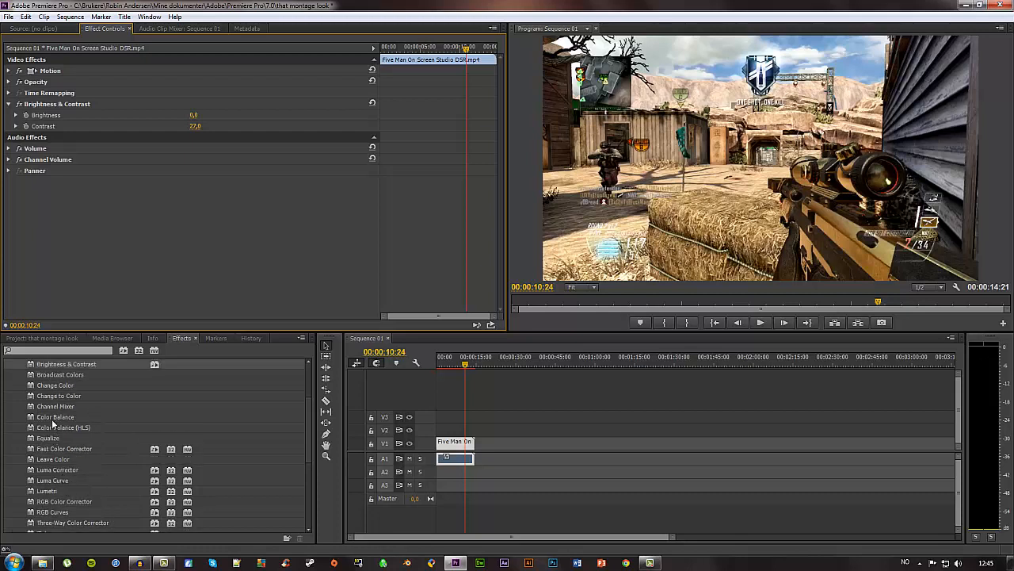
scroll(51, 417, "up", 2)
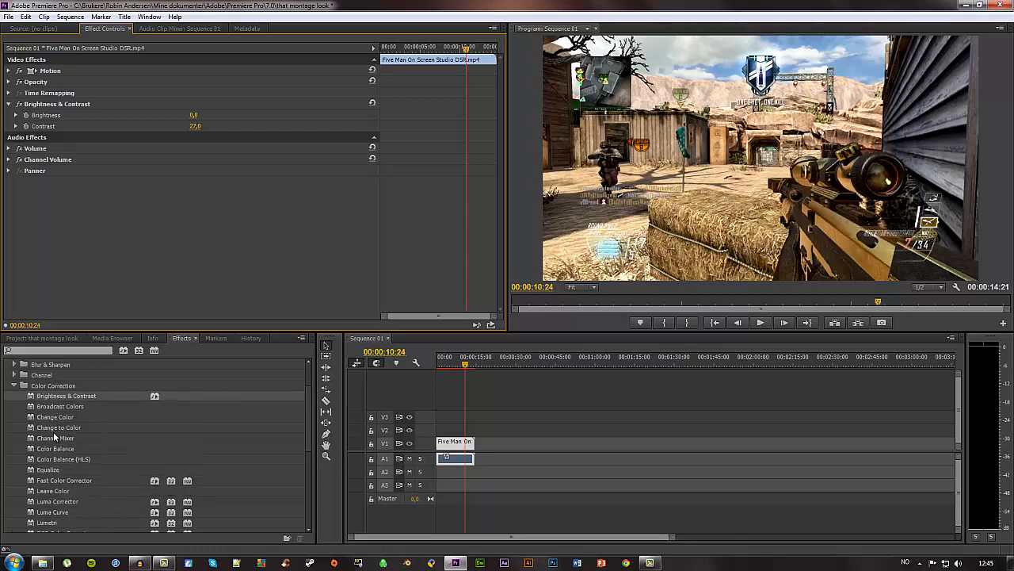
scroll(59, 472, "down", 1)
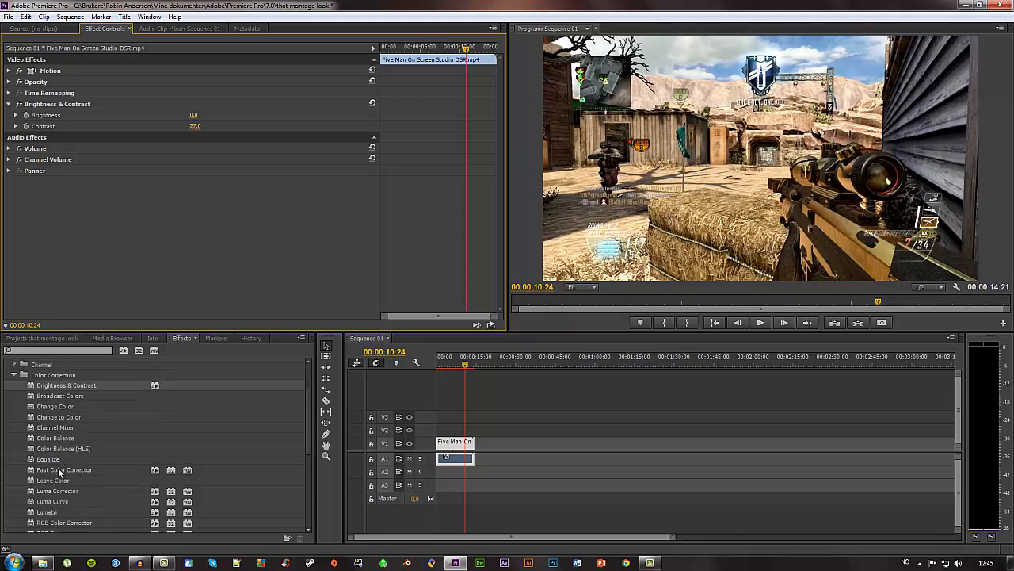
scroll(59, 473, "down", 3)
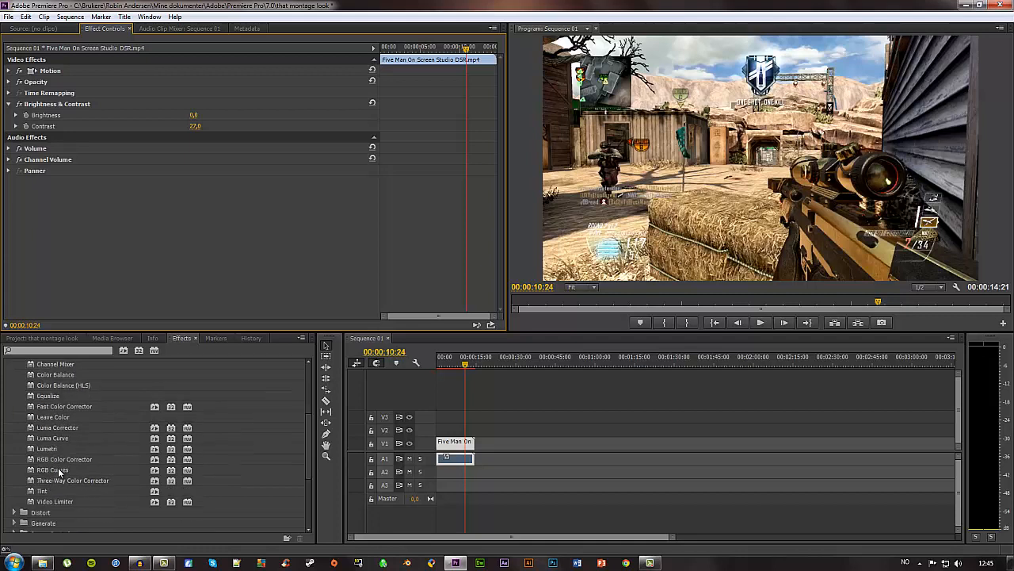
scroll(59, 472, "up", 2)
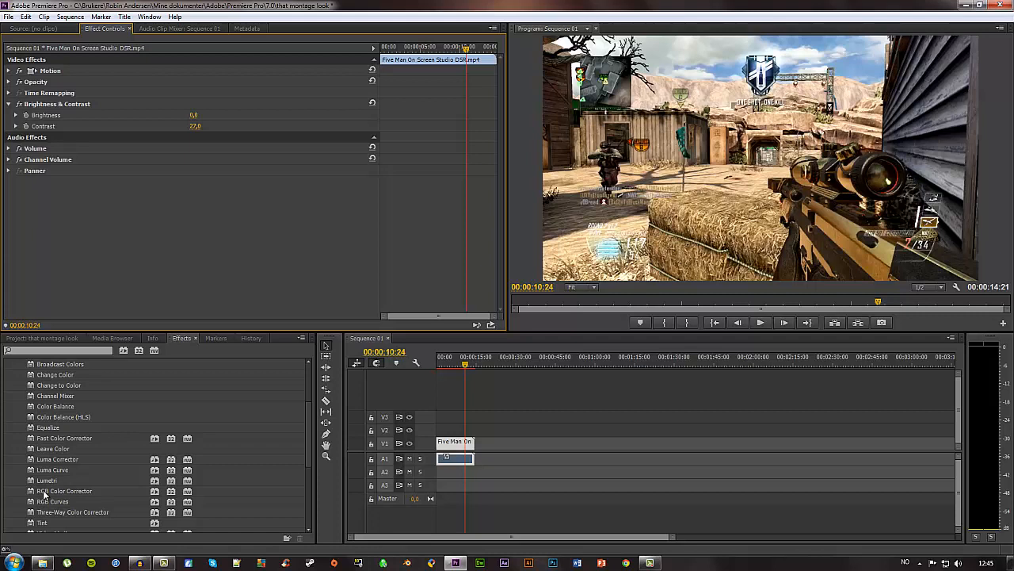
scroll(45, 495, "down", 2)
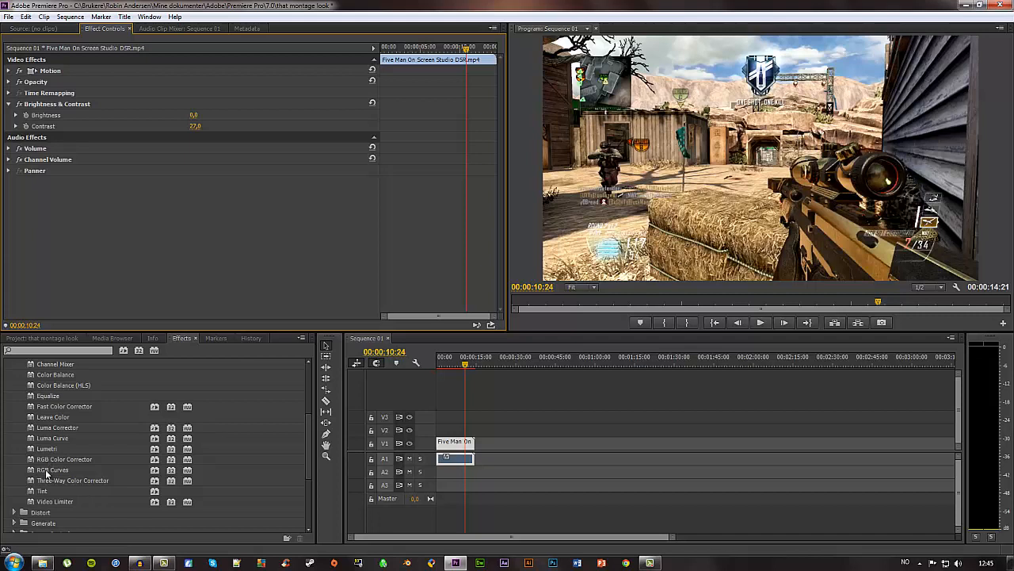
Apply RGB Curves to the gameplay clip on V1, try pulling the Red curve's middle down, and undo that bend
left_click_drag(46, 473, 457, 446)
scroll(114, 195, "down", 3)
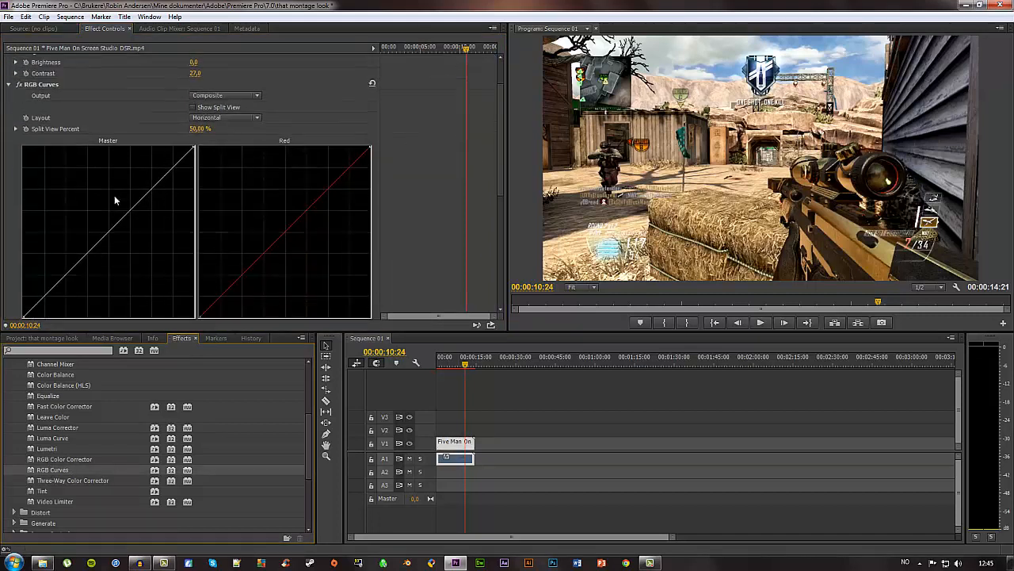
scroll(136, 172, "down", 5)
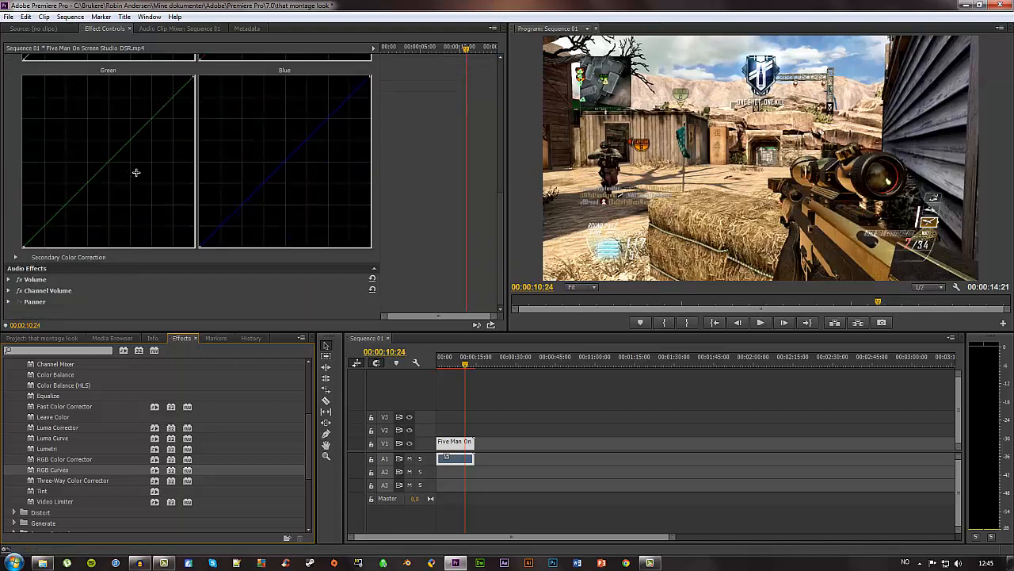
scroll(137, 172, "up", 6)
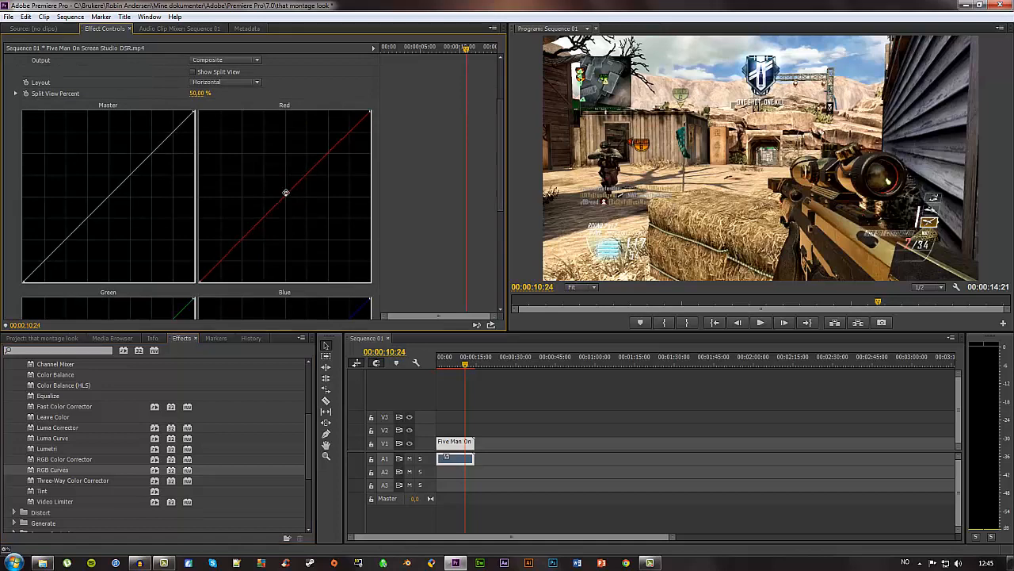
left_click_drag(286, 192, 296, 213)
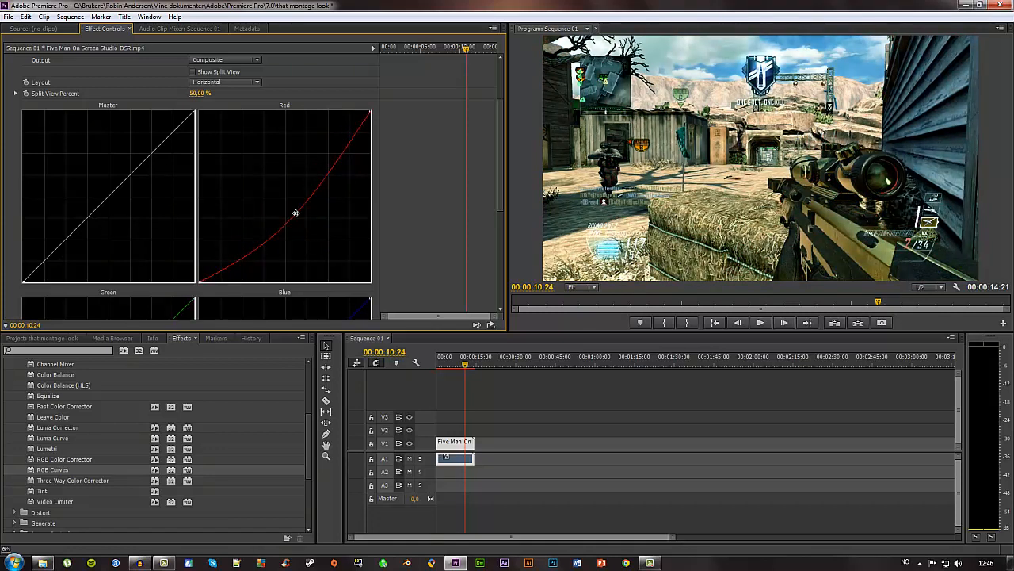
key("ctrl+z")
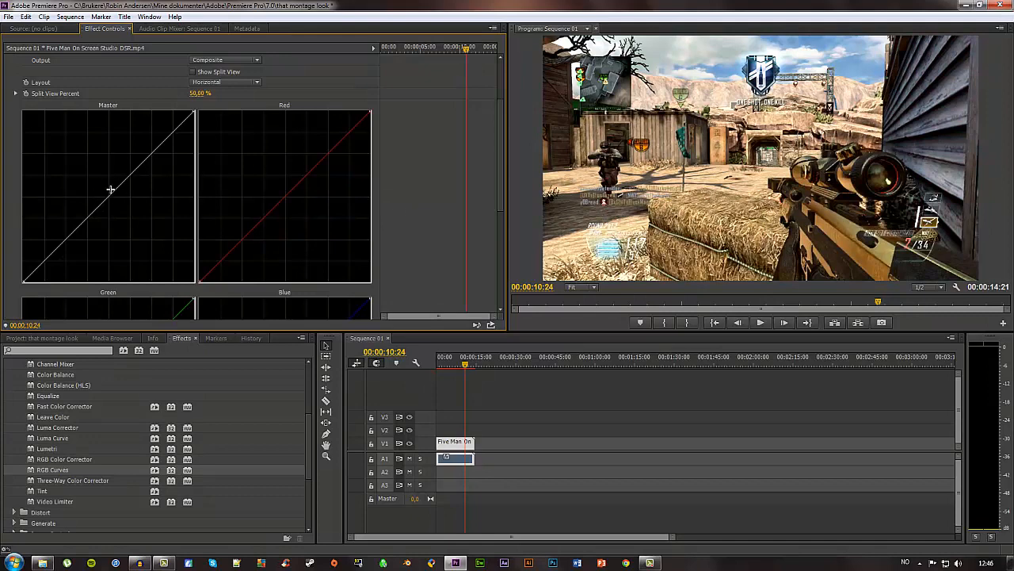
Try lowering the middle of the Master curve, and undo both the bend and the RGB Curves effect
mouse_move(106, 199)
left_mouse_down()
mouse_move(90, 186)
mouse_move(113, 211)
left_mouse_up()
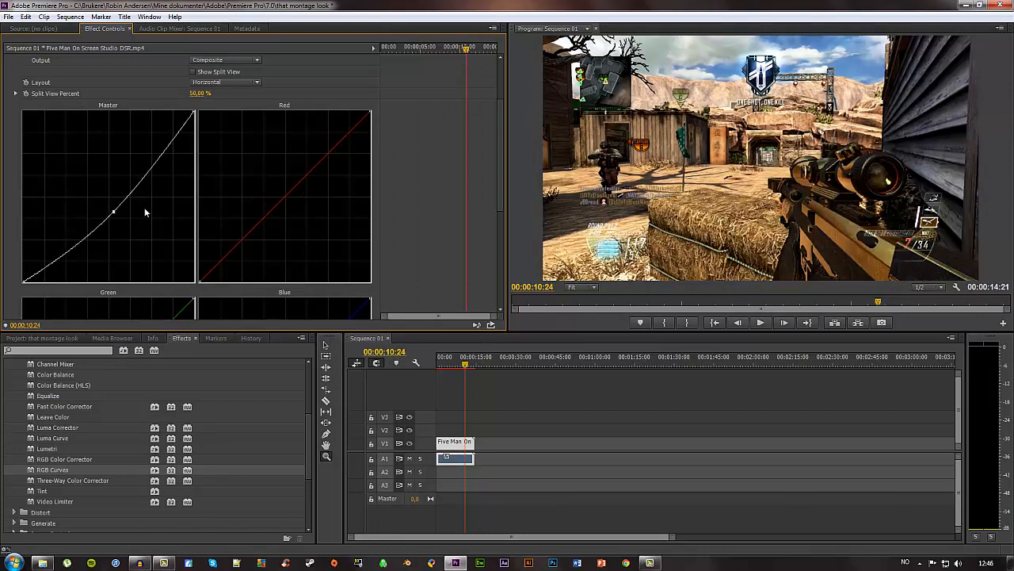
key("ctrl+z")
key("ctrl+z")
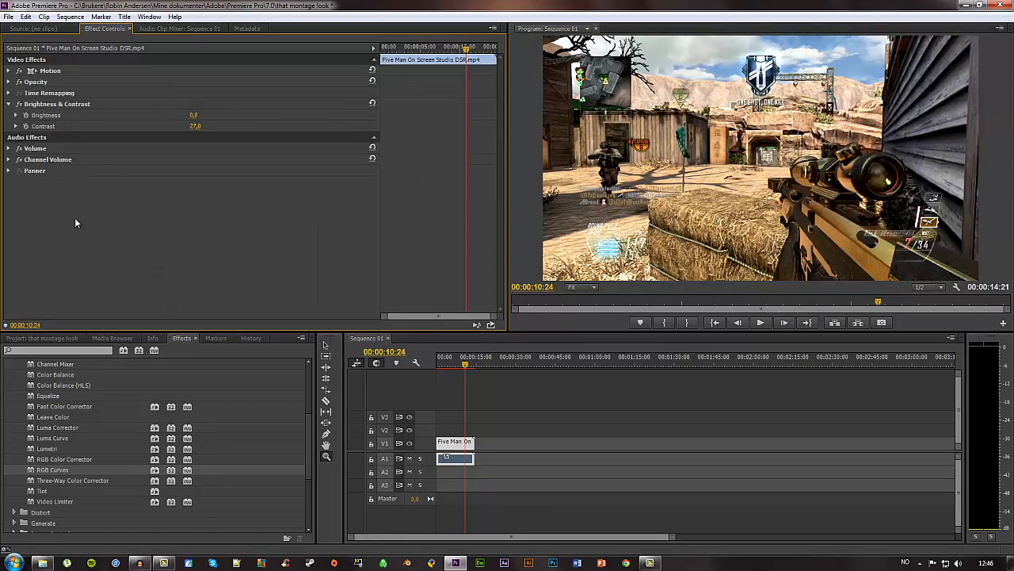
Apply RGB Curves to the gameplay clip on V1 and pull the Master curve slightly down at its midpoint
left_click_drag(55, 471, 458, 446)
scroll(198, 237, "down", 5)
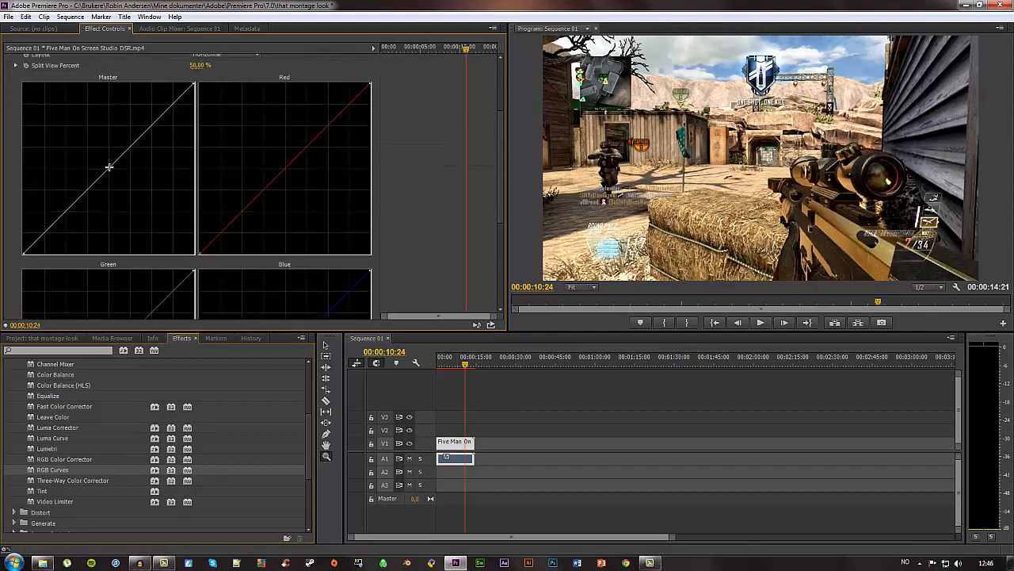
left_click_drag(109, 169, 109, 180)
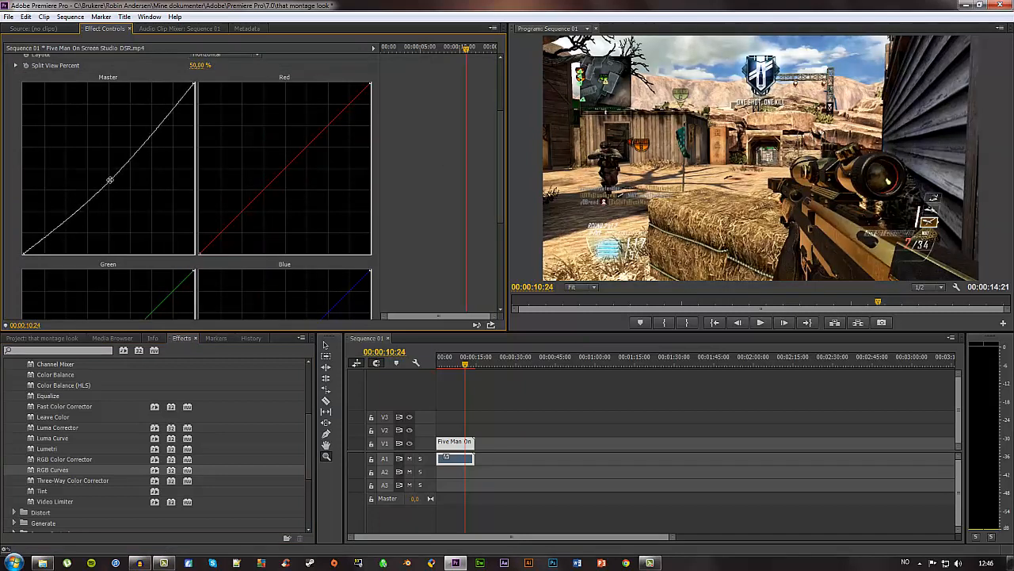
scroll(119, 166, "up", 3)
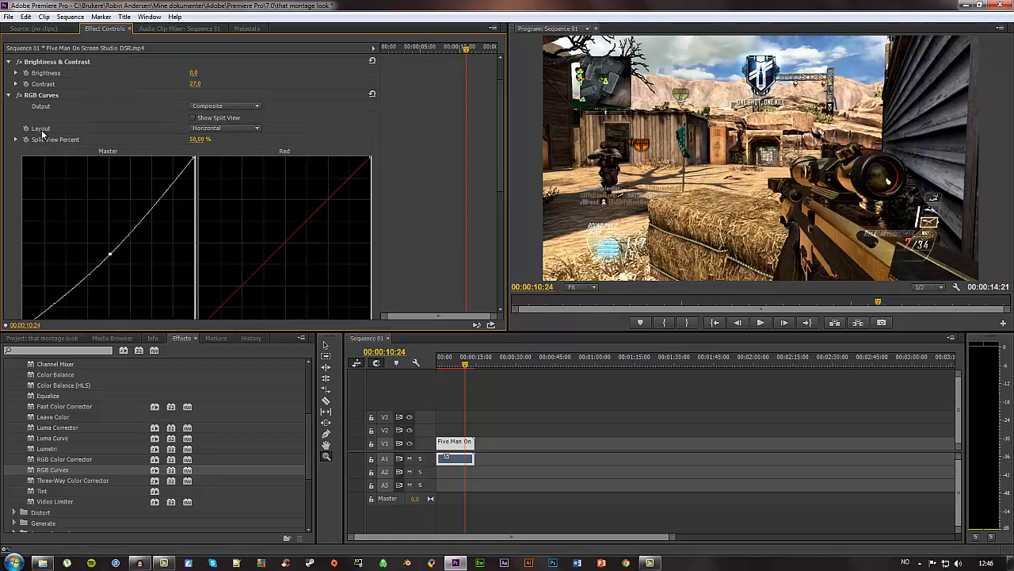
left_click_drag(153, 206, 134, 191)
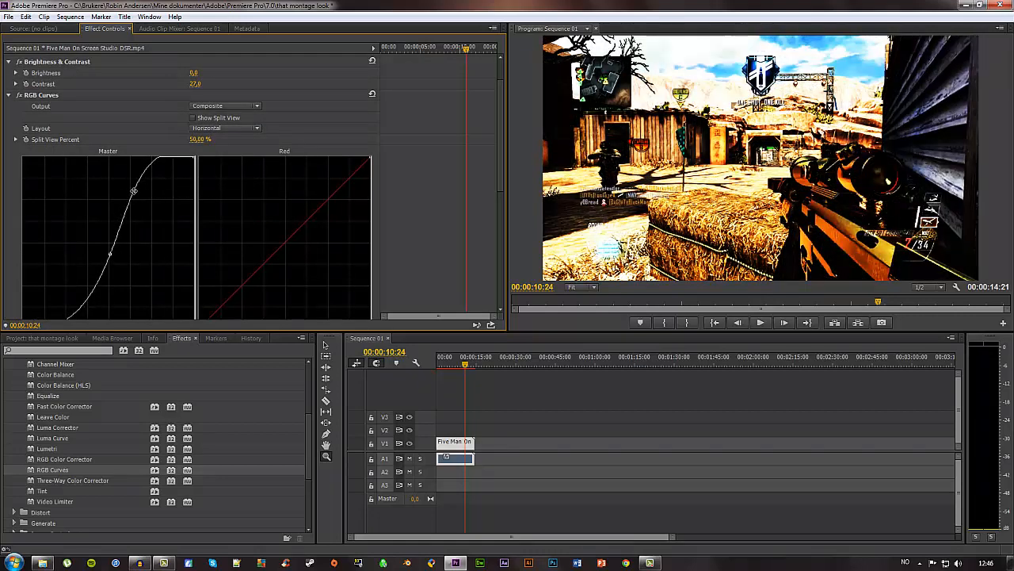
key("ctrl+z")
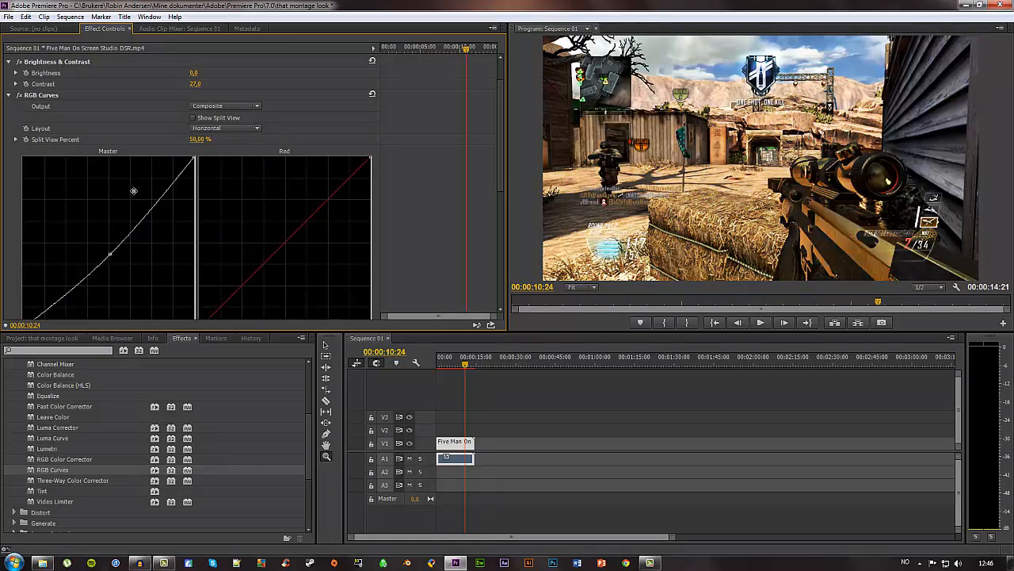
Collapse the RGB Curves settings and compare the frame with the effect switched off and on
left_click(10, 96)
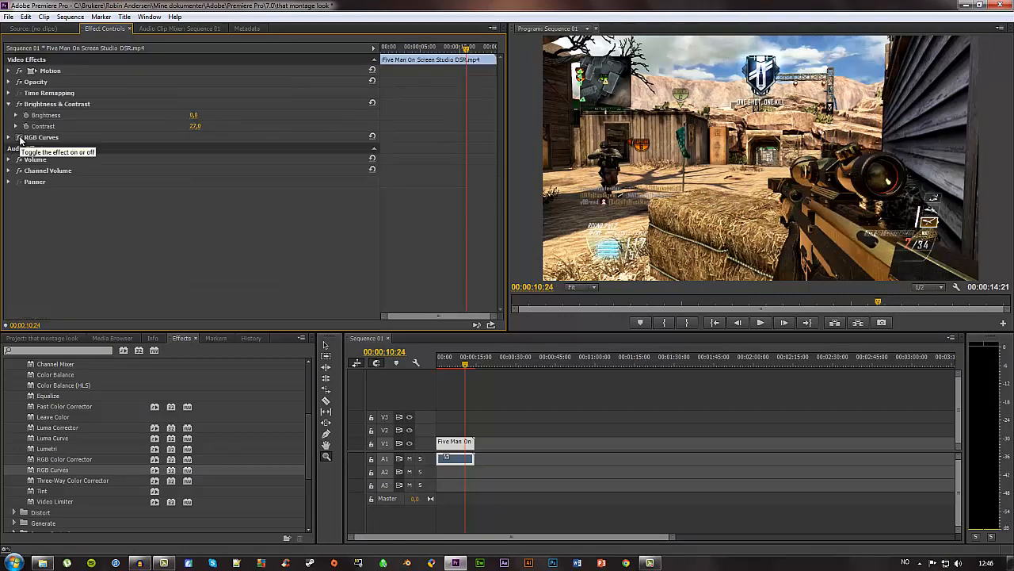
left_click(19, 138)
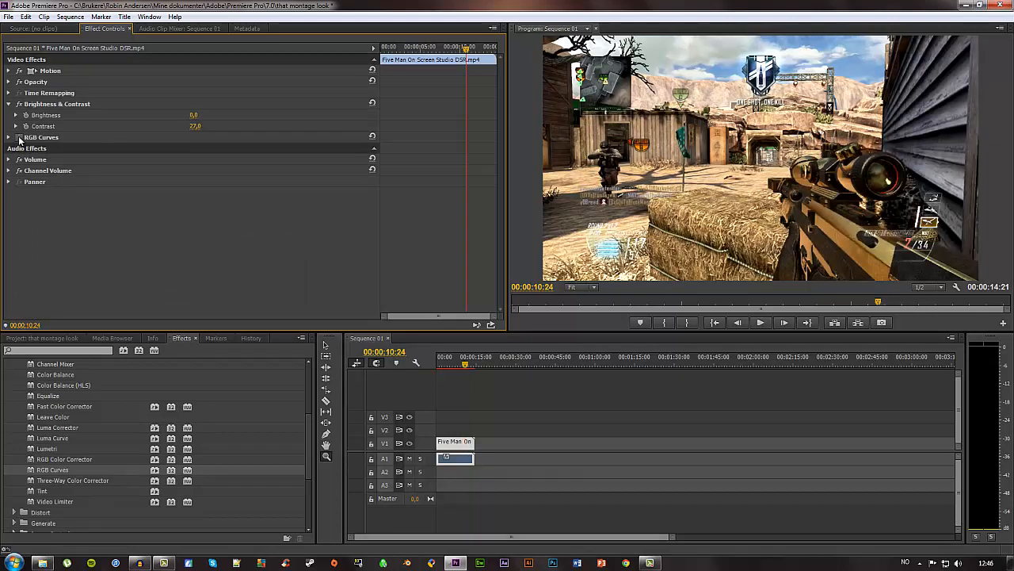
left_click(19, 138)
left_click(19, 138)
left_click(19, 138)
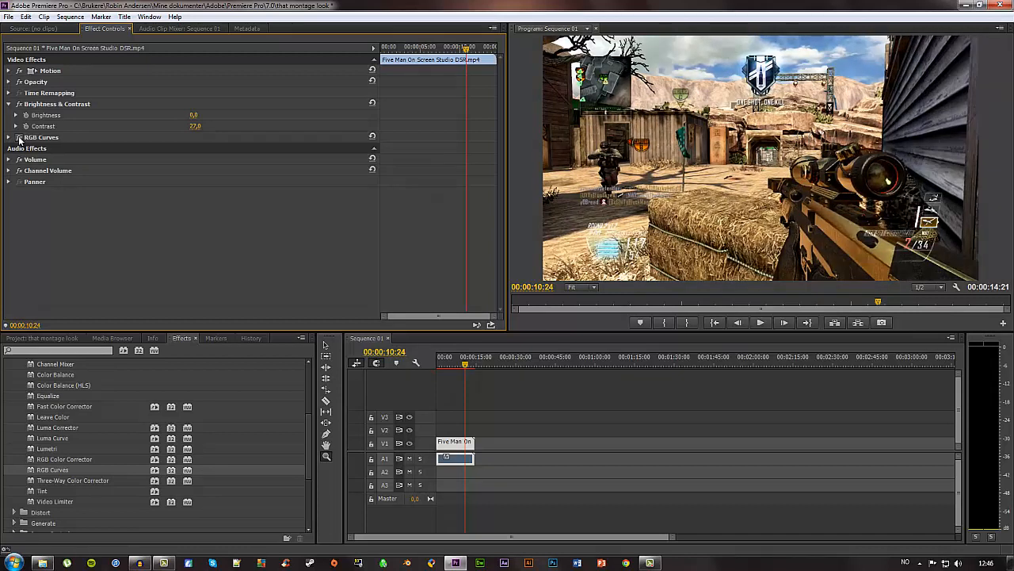
left_click(19, 137)
left_click(19, 138)
left_click(19, 138)
left_click(19, 138)
Try the RGB Color Corrector effect on the gameplay clip on V1 and remove it from the clip
scroll(54, 463, "up", 2)
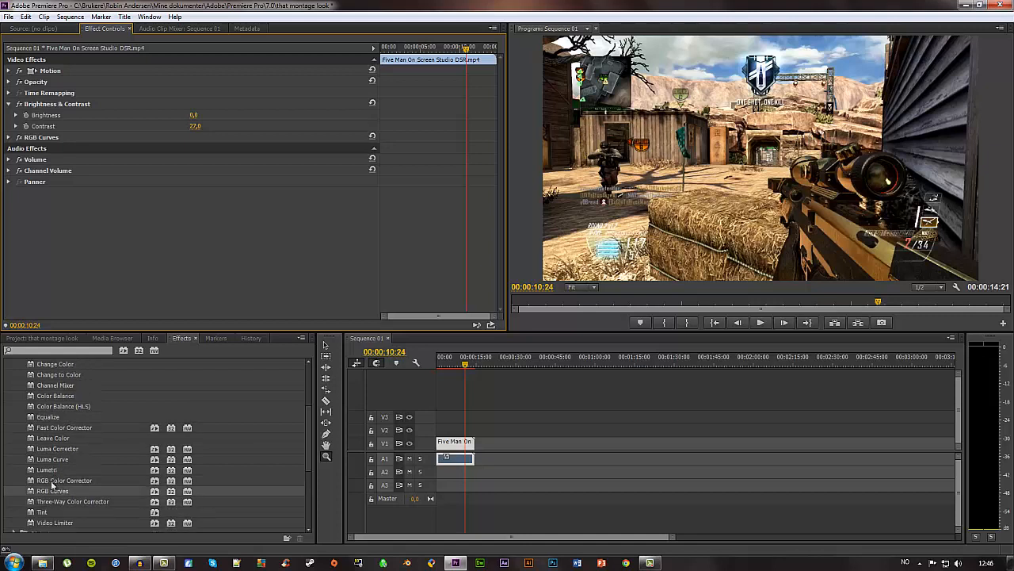
left_click_drag(52, 483, 452, 446)
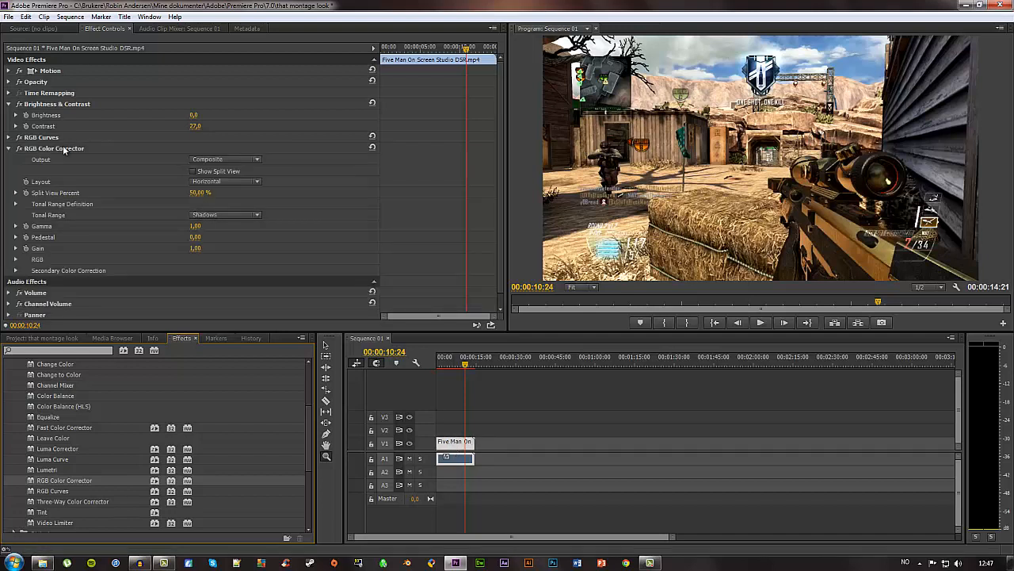
left_click(35, 151)
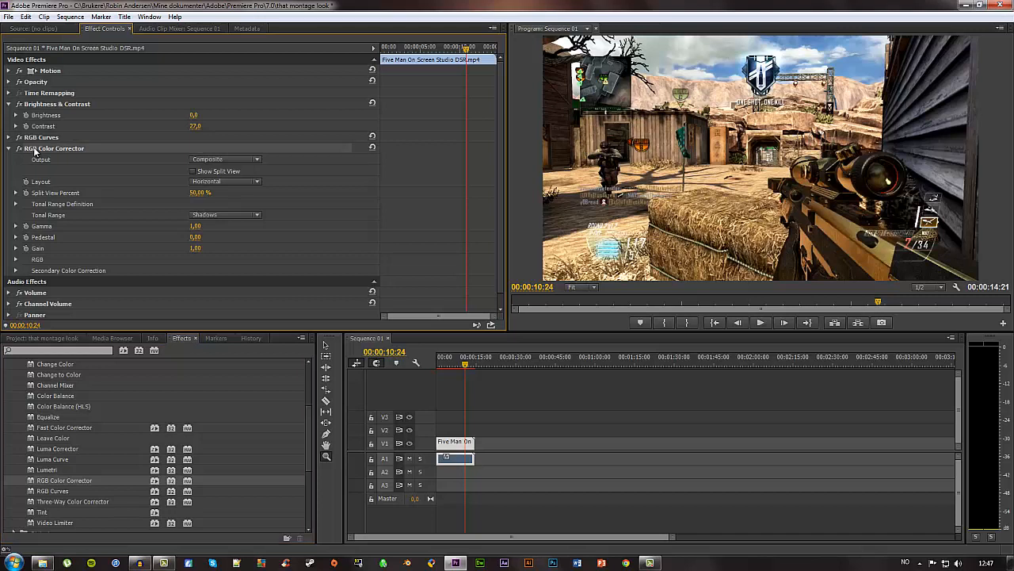
key("Delete")
Try the Three-Way Color Corrector effect on the gameplay clip on V1 and remove it from the clip
scroll(73, 480, "down", 2)
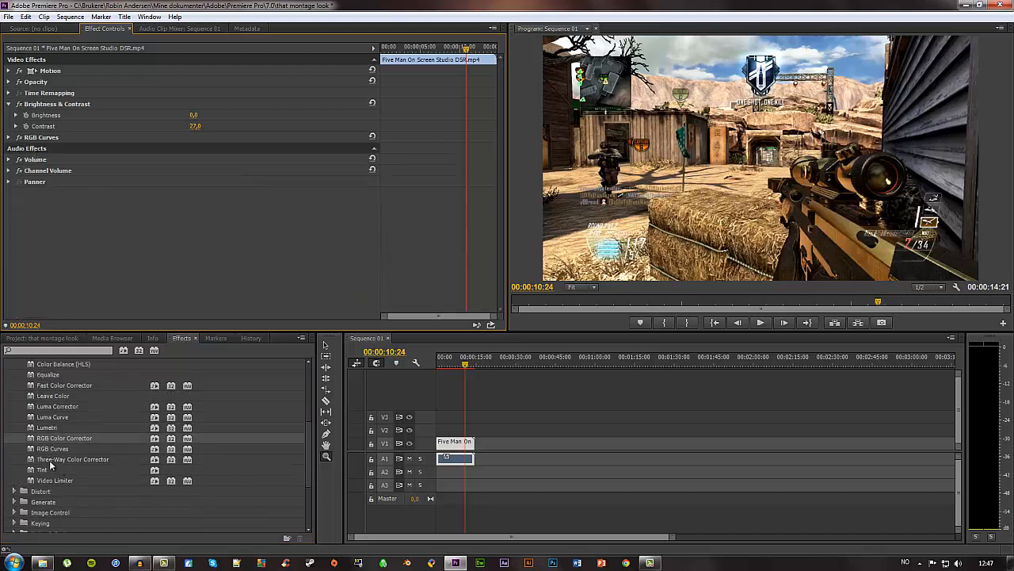
left_click_drag(49, 460, 457, 447)
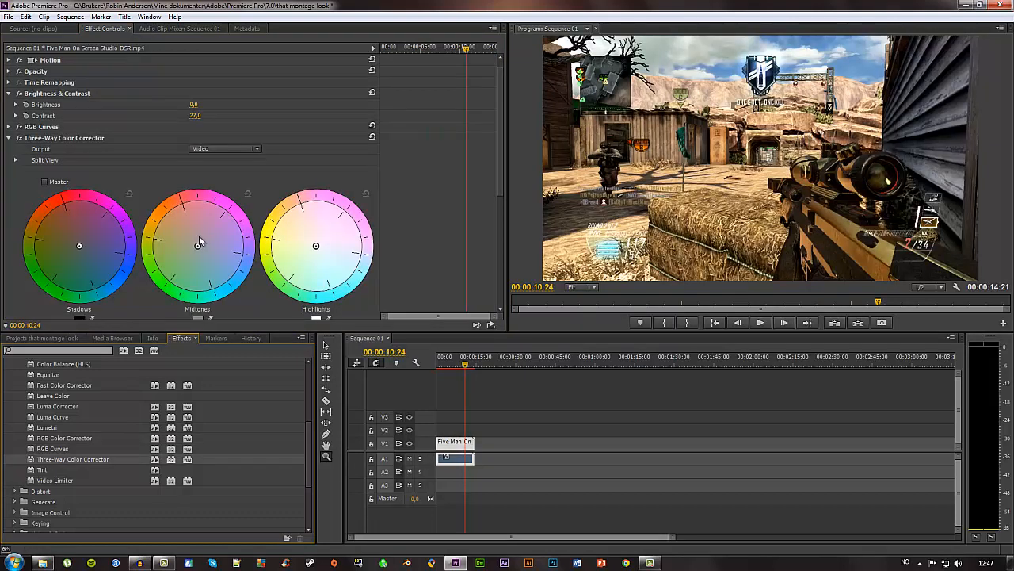
left_click(38, 148)
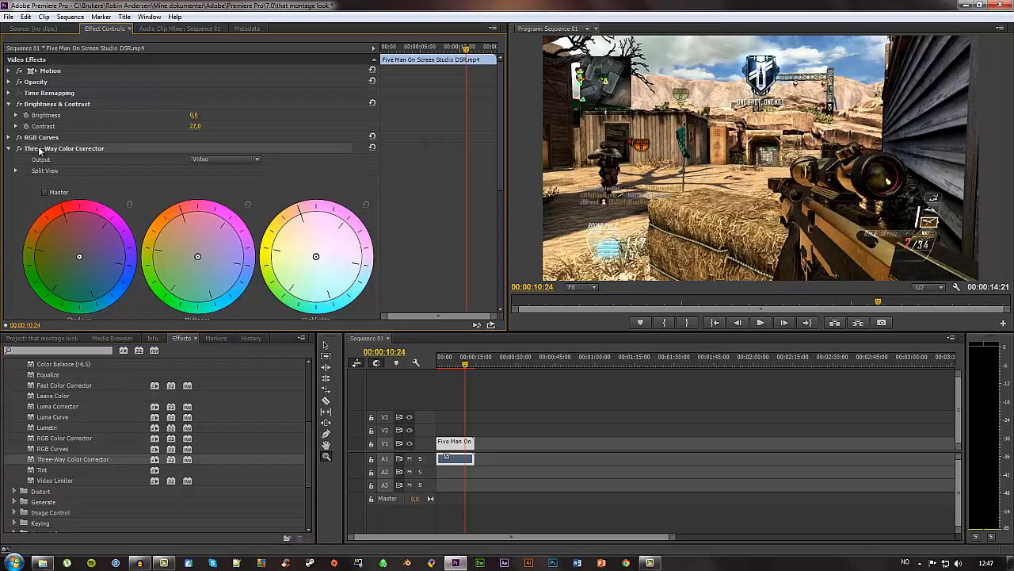
key("Delete")
Apply the Fast Color Corrector effect to the gameplay clip on V1 and show its color wheel
scroll(61, 429, "up", 3)
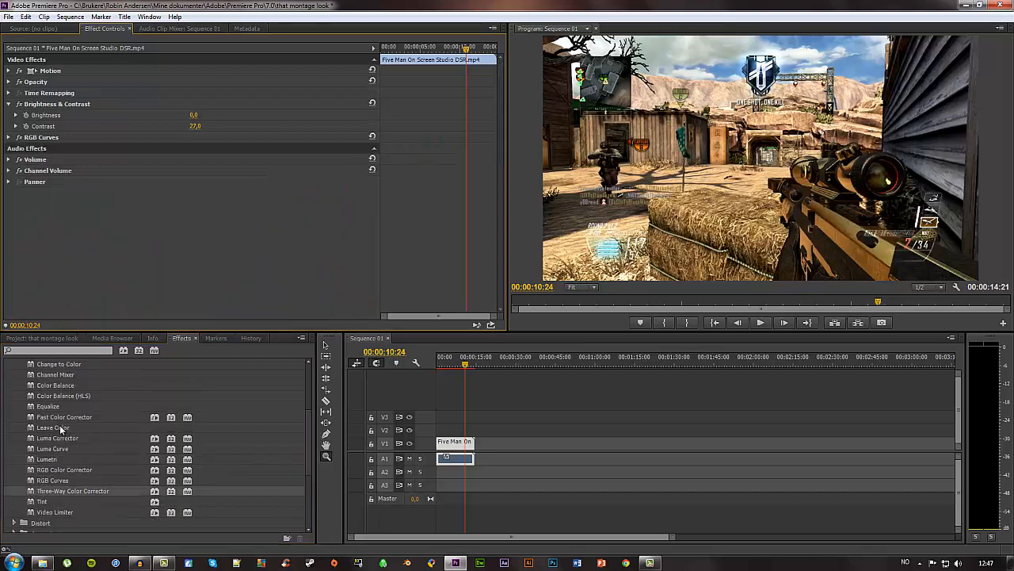
scroll(61, 429, "up", 2)
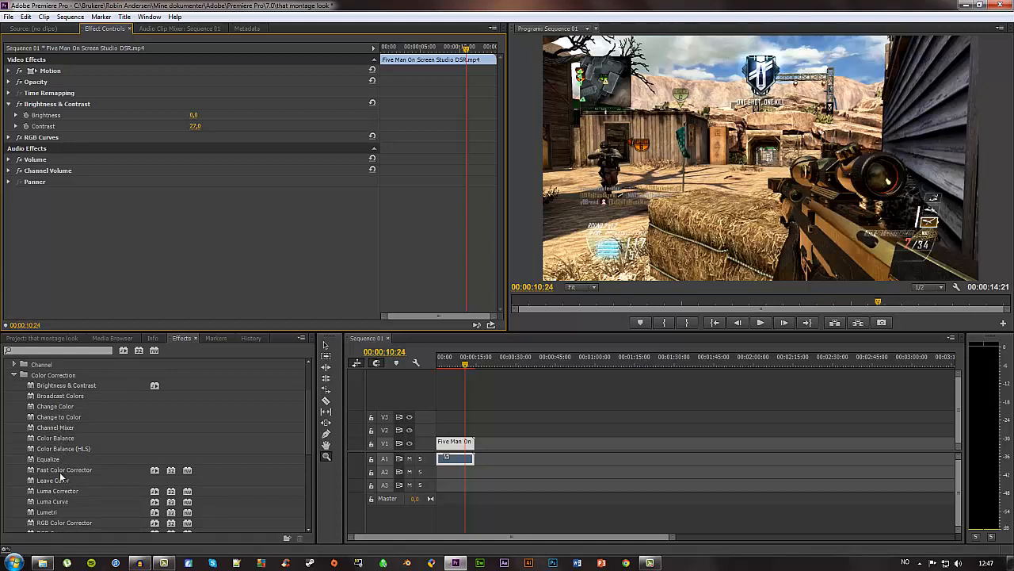
scroll(64, 477, "down", 1)
left_click_drag(57, 460, 453, 442)
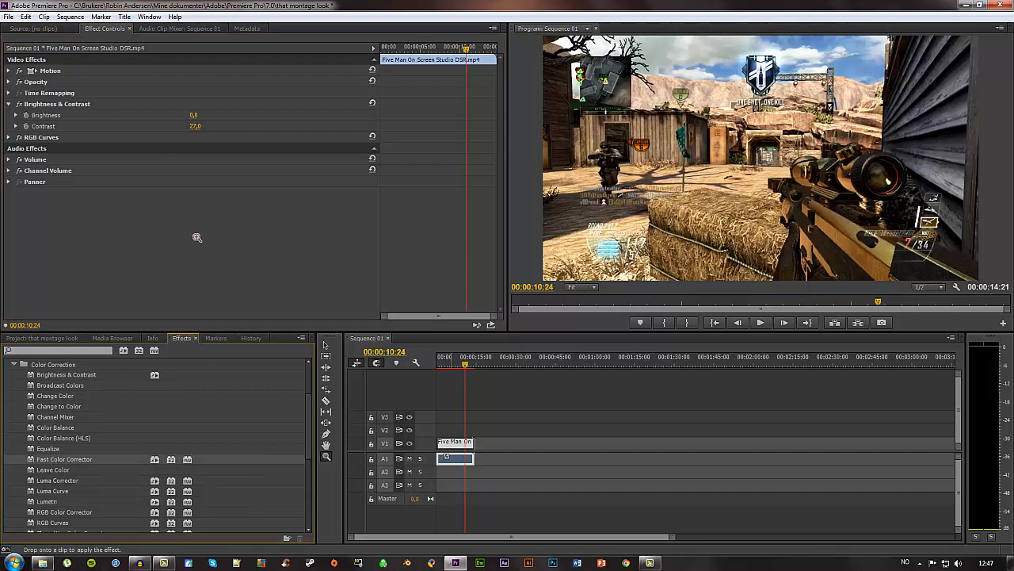
scroll(198, 231, "down", 4)
scroll(199, 232, "down", 3)
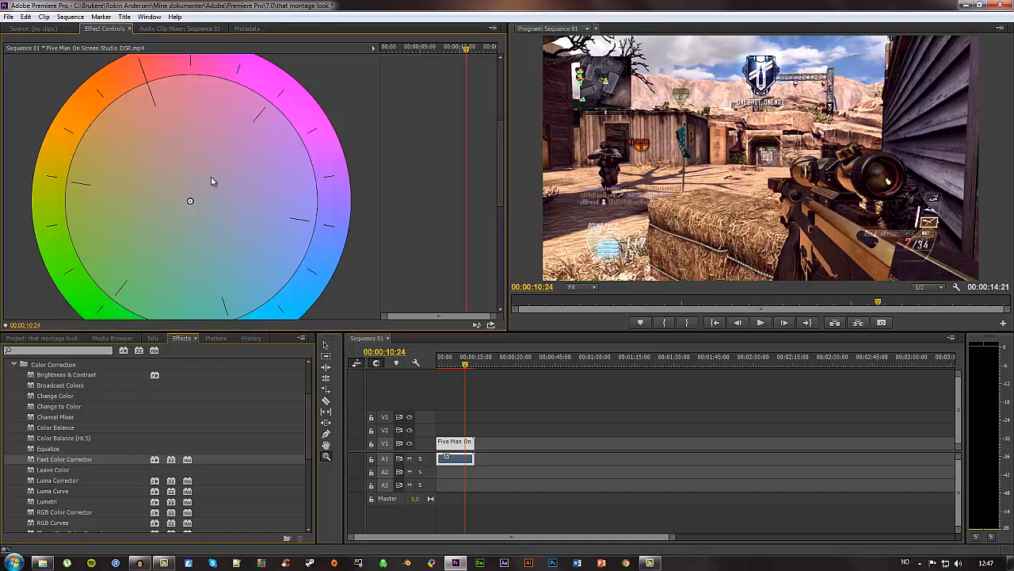
Try a slight magenta tint on the Fast Color Corrector wheel, and shift the color balance towards orange
left_click(211, 176)
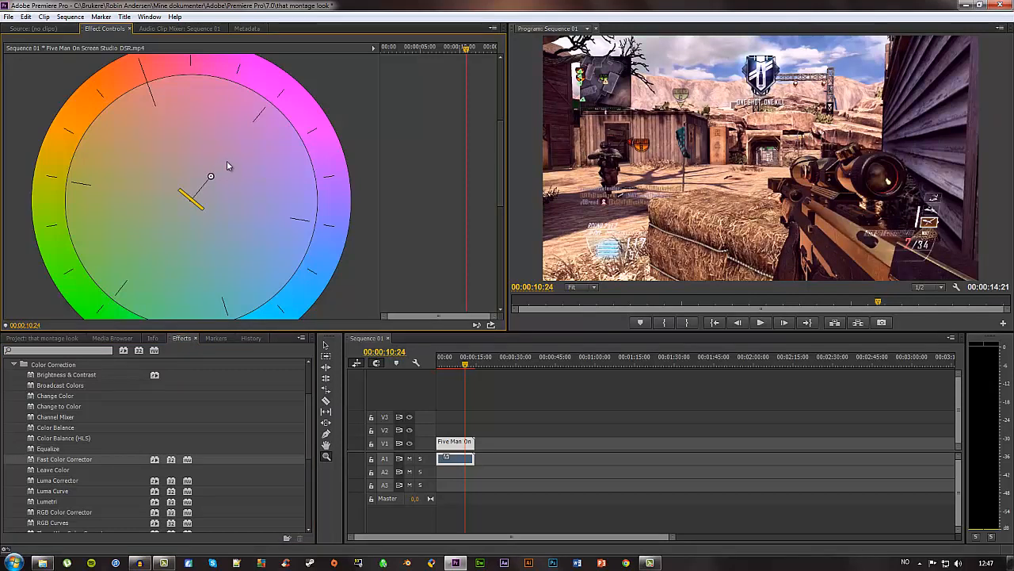
left_click_drag(210, 178, 218, 167)
left_click(131, 150)
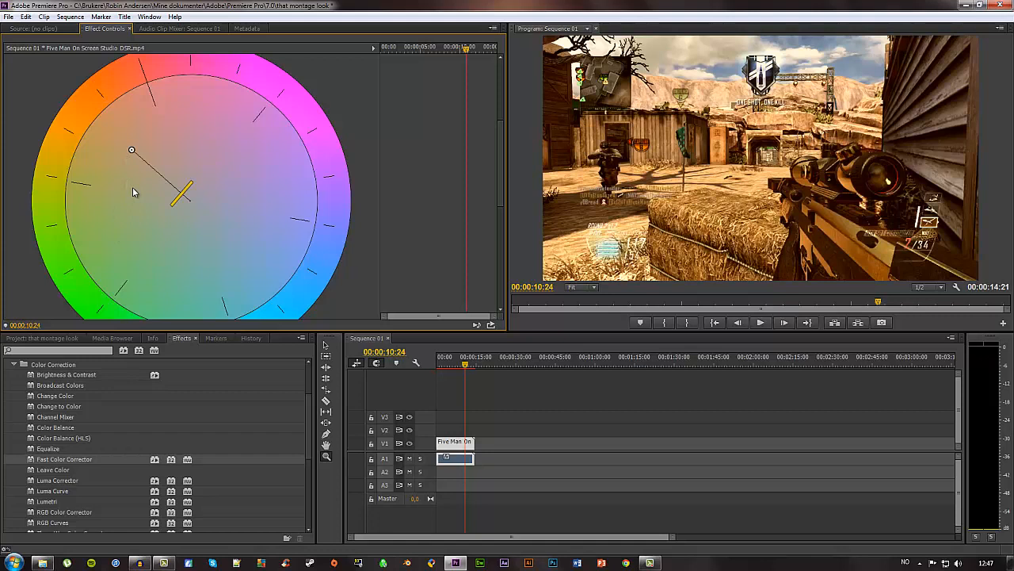
Try a green tint and a blue tint on the Fast Color Corrector wheel
left_click(111, 232)
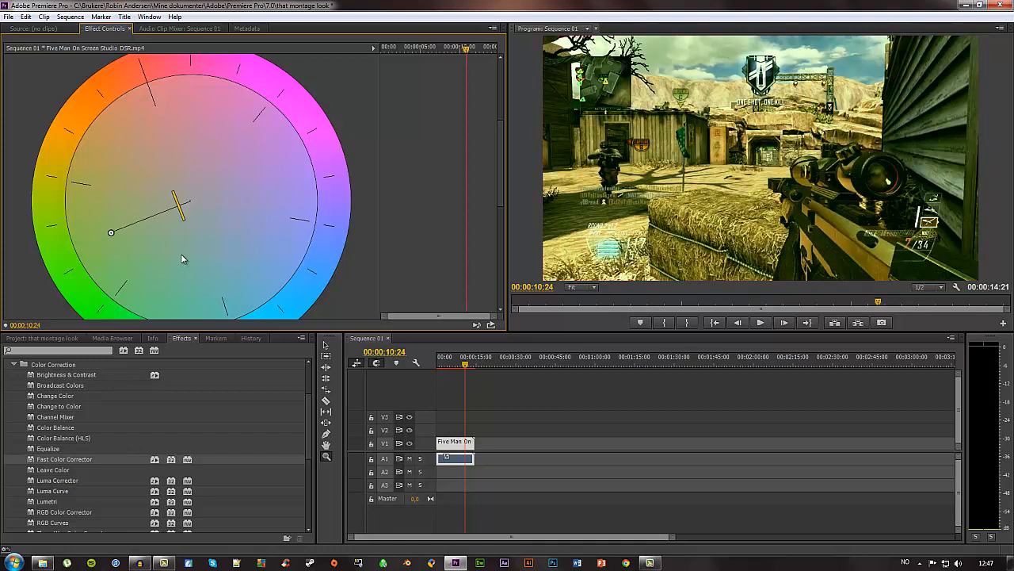
scroll(182, 259, "down", 1)
left_click(250, 249)
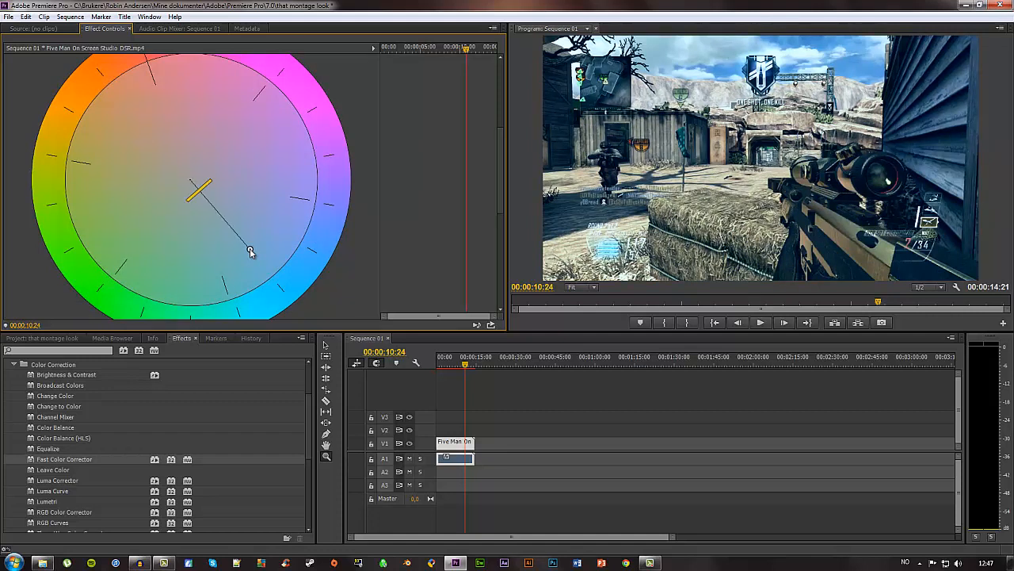
Set a slight magenta tint on the Fast Color Corrector wheel, a short distance from its center
scroll(250, 226, "up", 3)
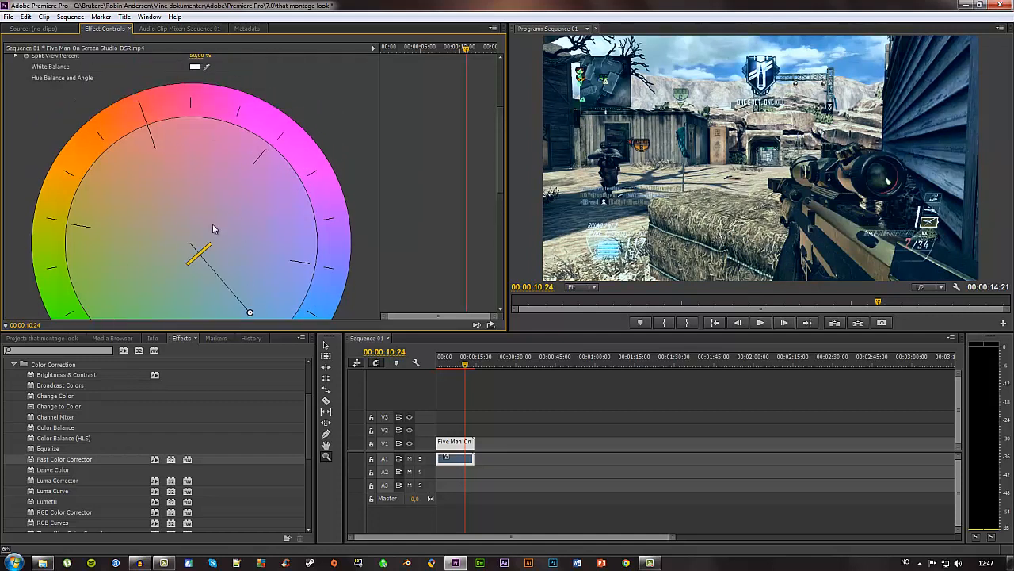
left_click(236, 211)
left_click(216, 212)
left_click(207, 217)
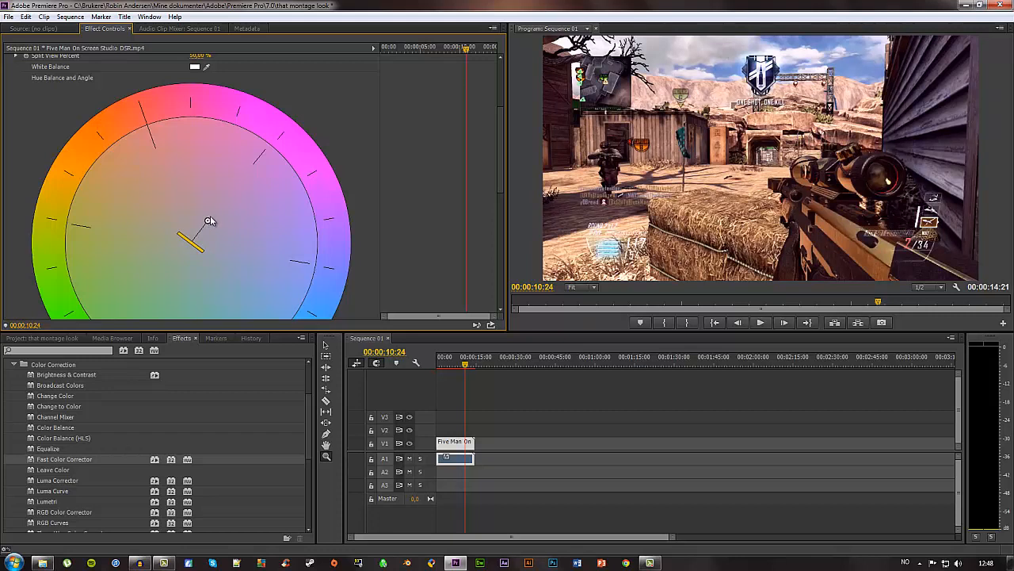
left_click_drag(215, 214, 222, 209)
left_click(264, 161)
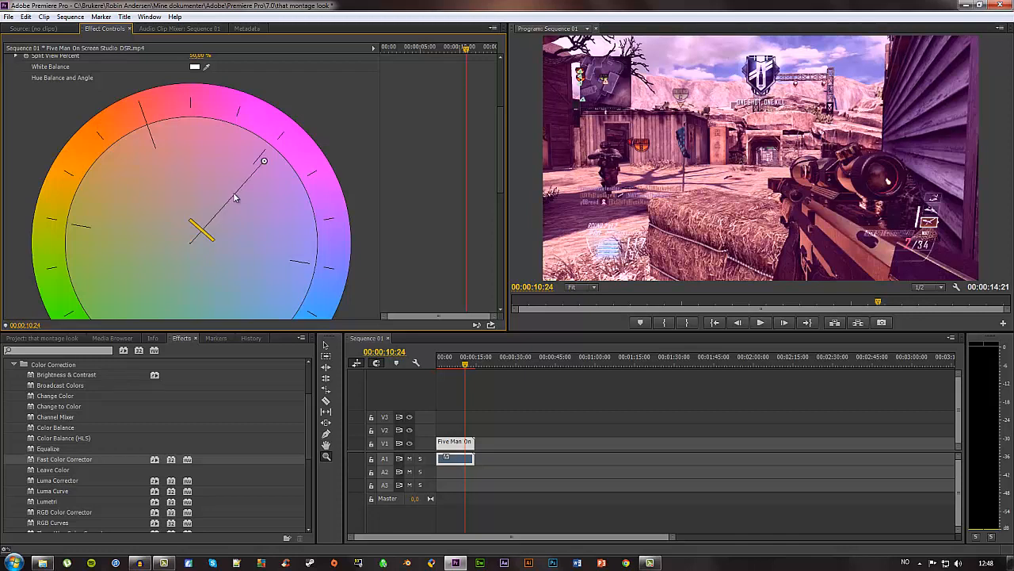
left_click(219, 211)
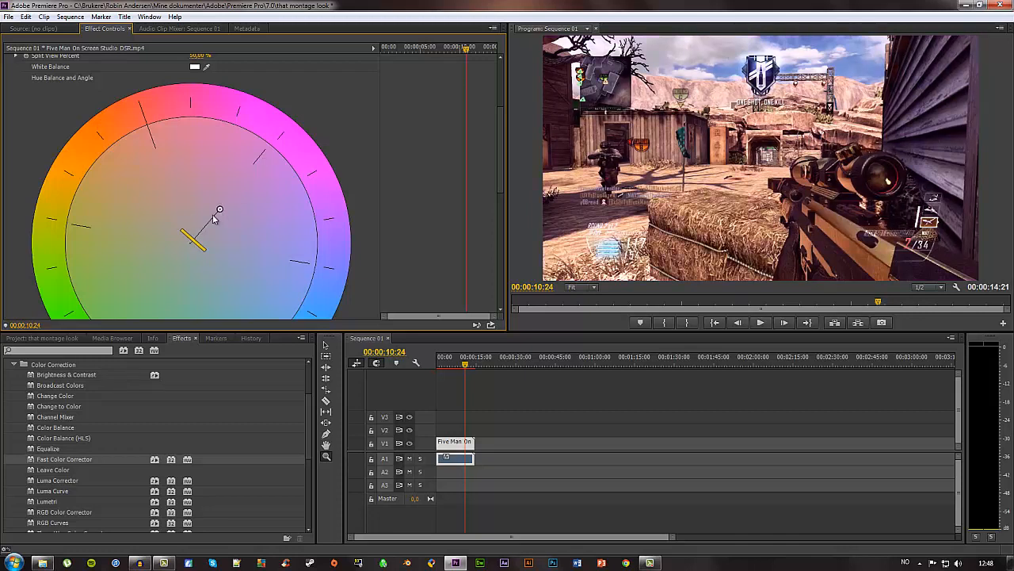
left_click(213, 215)
left_click(221, 209)
Collapse the effect settings, and switch Brightness & Contrast, RGB Curves and Fast Color Corrector off and back on to compare the look
scroll(208, 184, "up", 3)
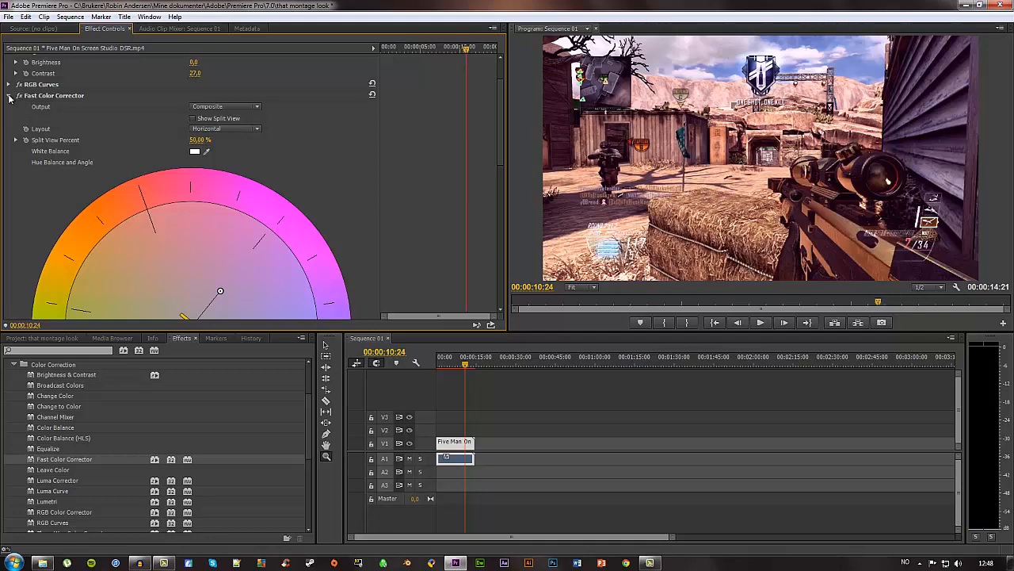
left_click(10, 96)
left_click(8, 104)
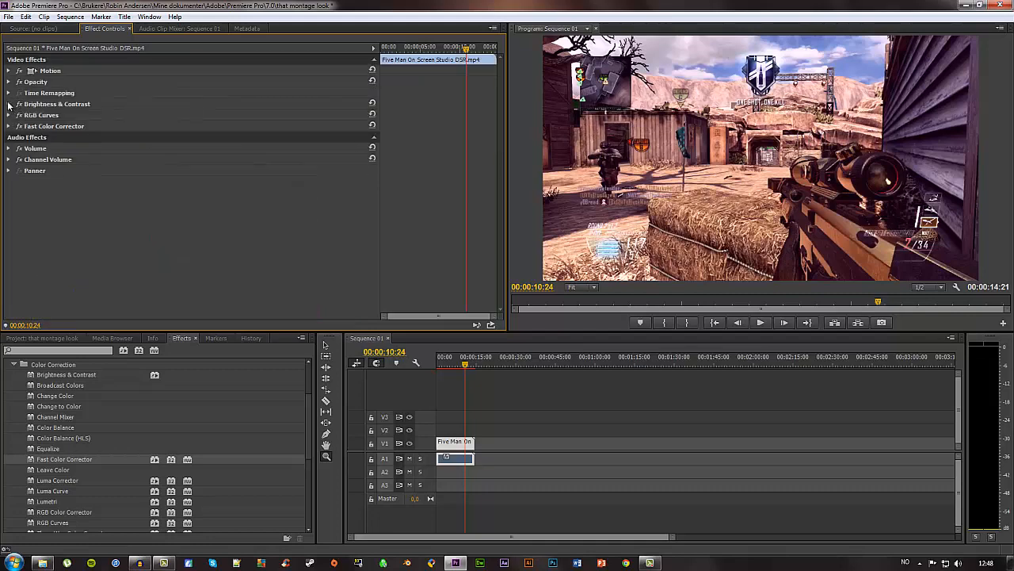
left_click(19, 104)
left_click(19, 115)
left_click(19, 126)
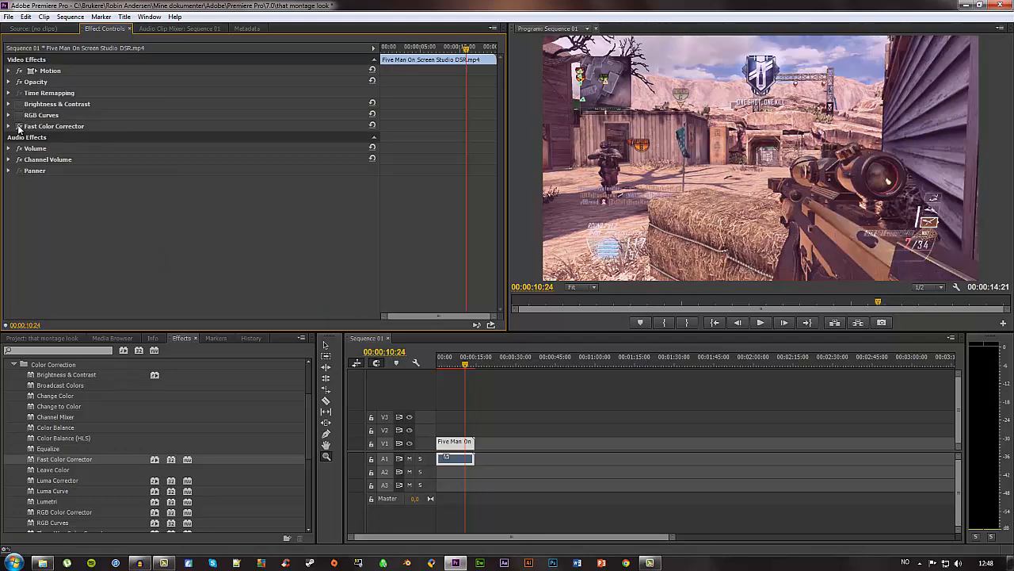
left_click(20, 105)
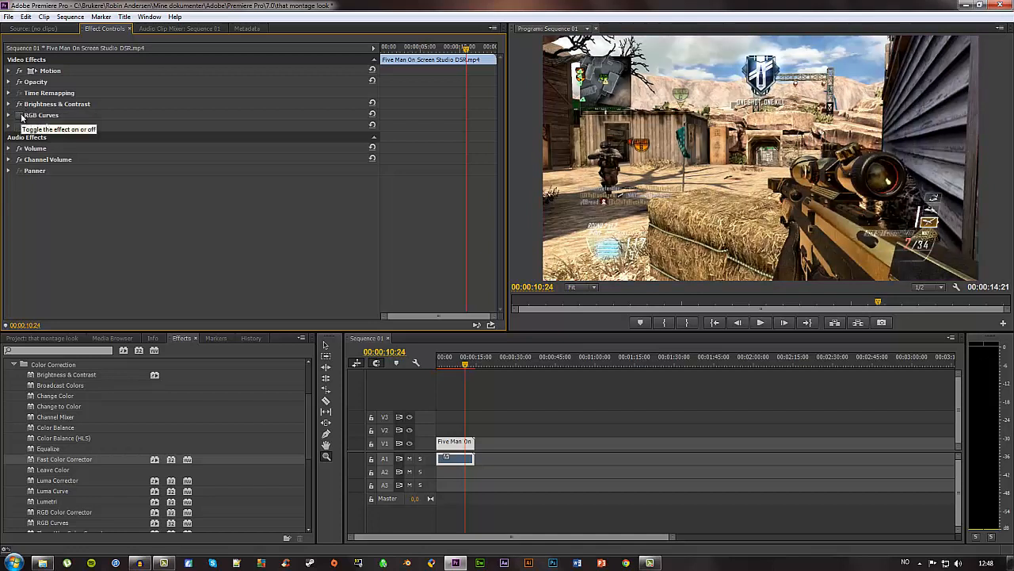
left_click(19, 116)
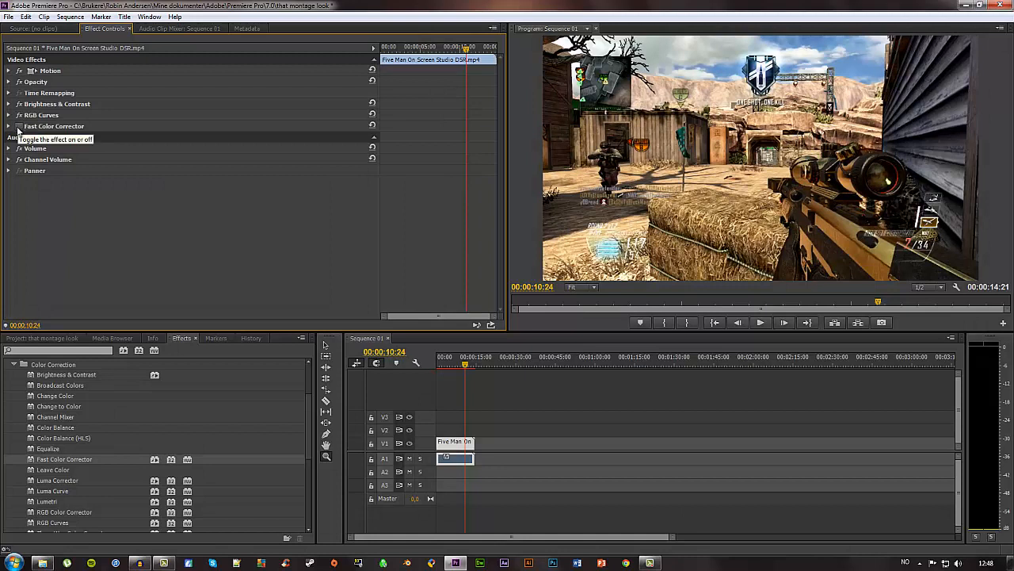
left_click(19, 127)
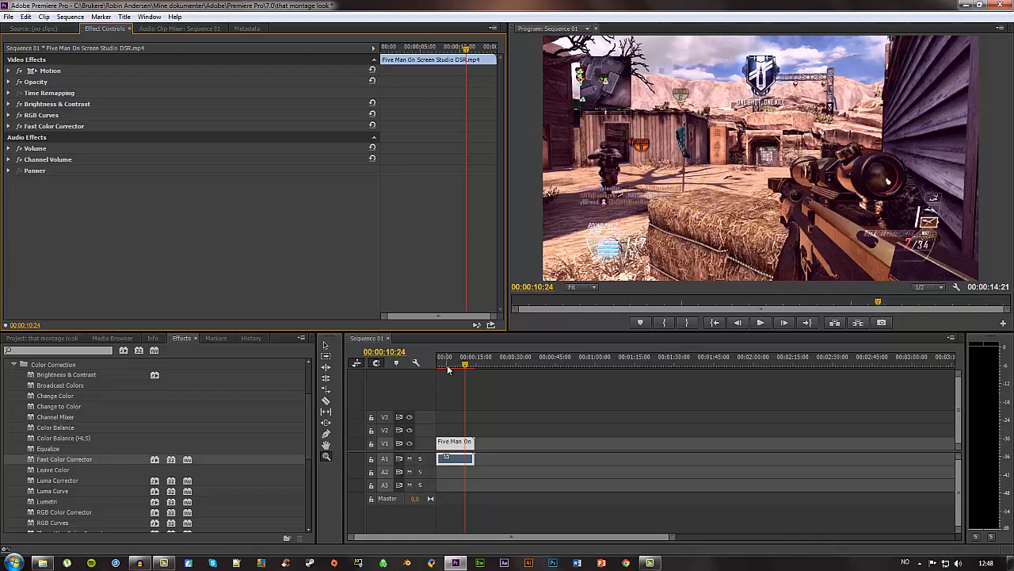
Apply the Generate category's Lens Flare effect to the gameplay clip on V1 and set its flare center to 18, 29
scroll(4, 390, "up", 2)
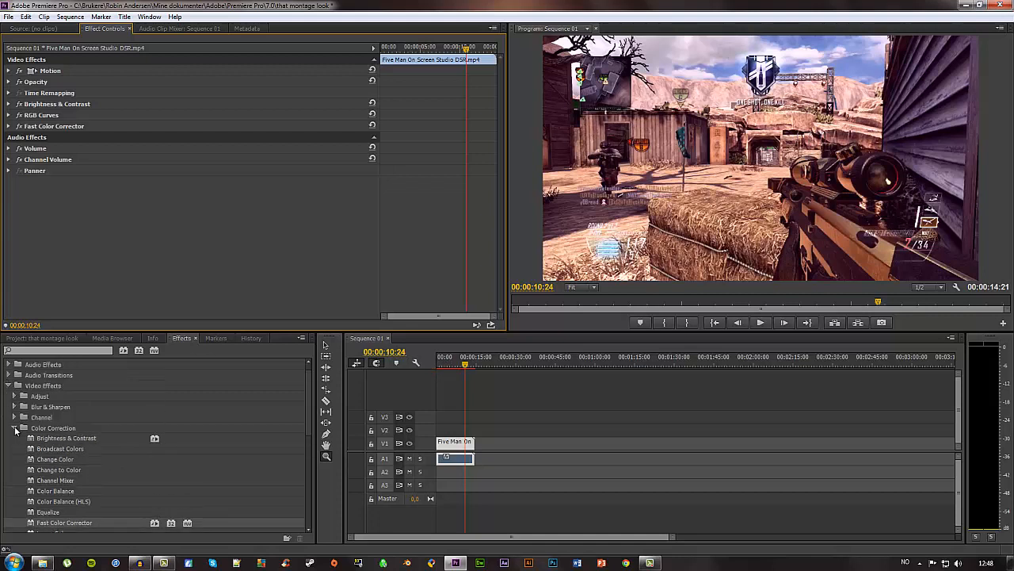
left_click(13, 427)
left_click(7, 386)
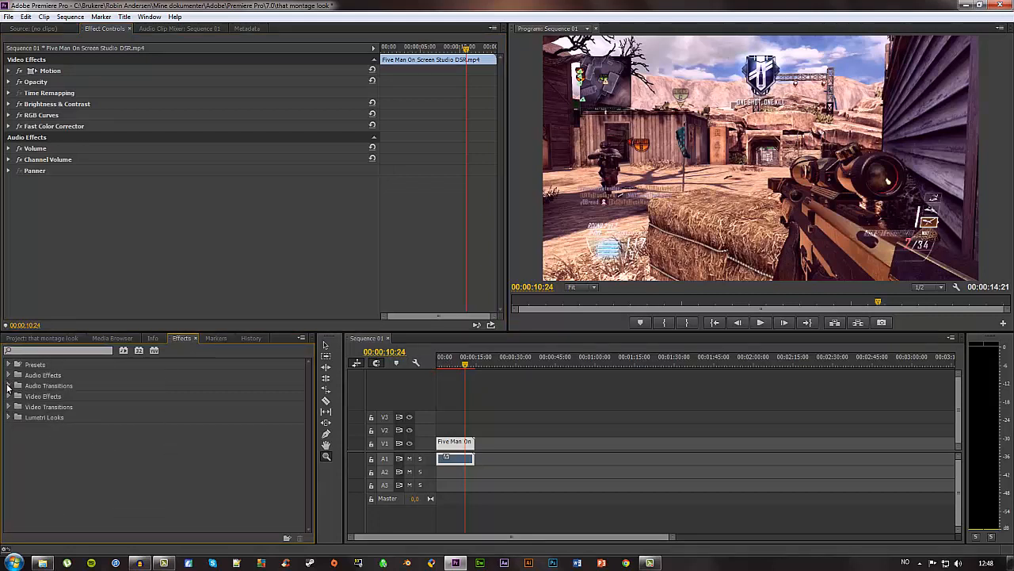
left_click(9, 396)
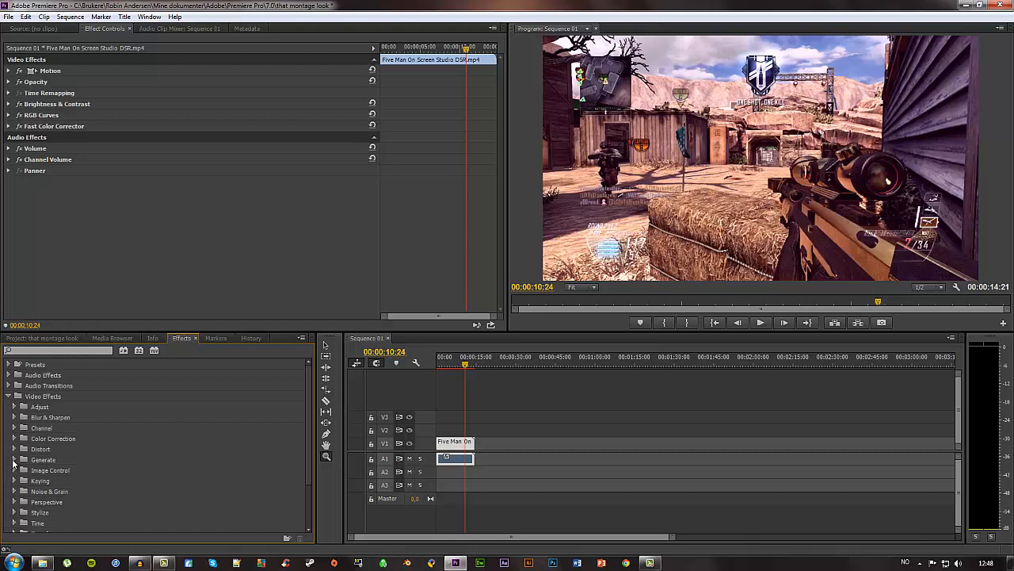
left_click(13, 461)
scroll(13, 463, "down", 2)
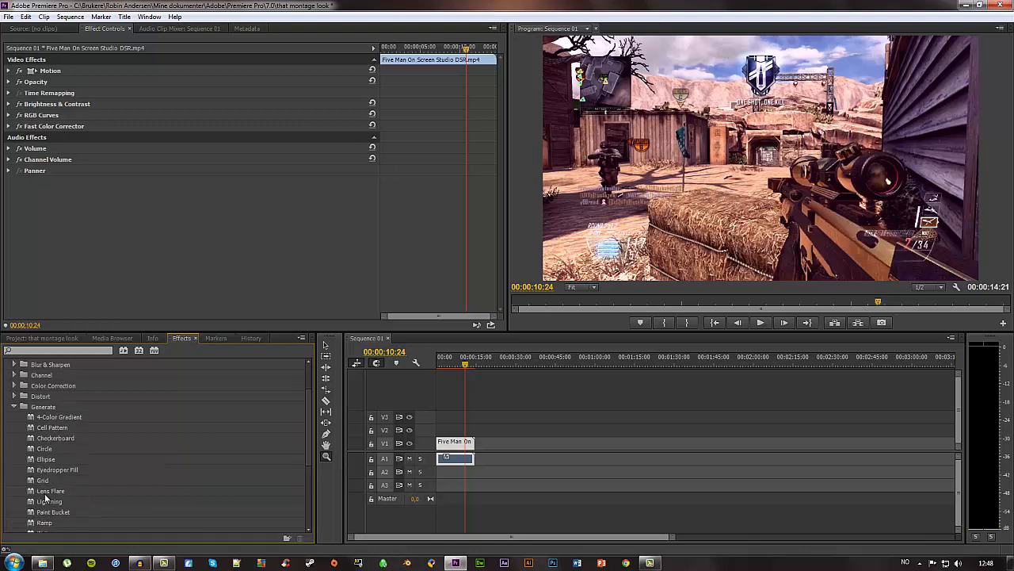
scroll(48, 486, "down", 2)
scroll(48, 480, "down", 1)
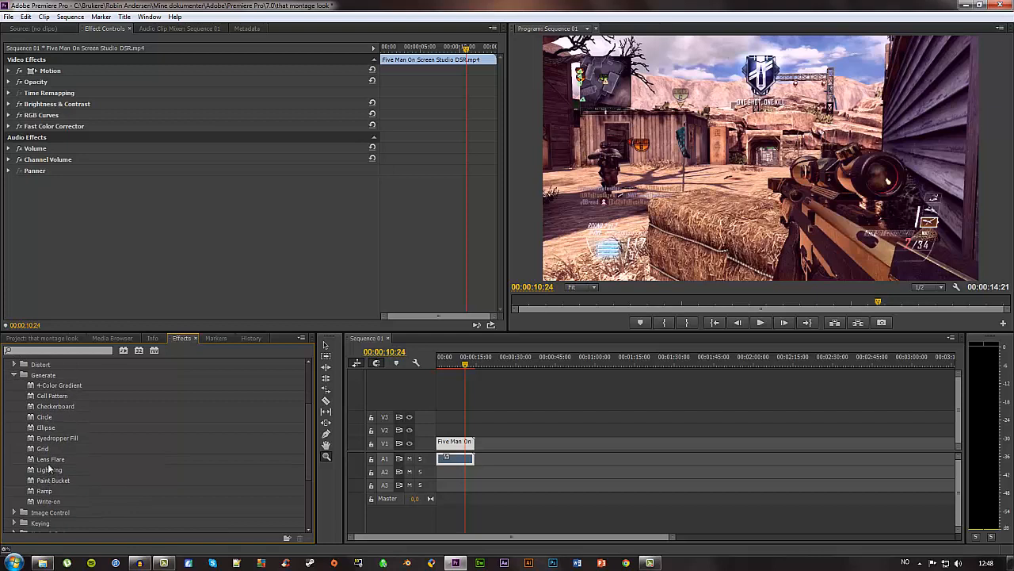
left_click_drag(44, 458, 457, 444)
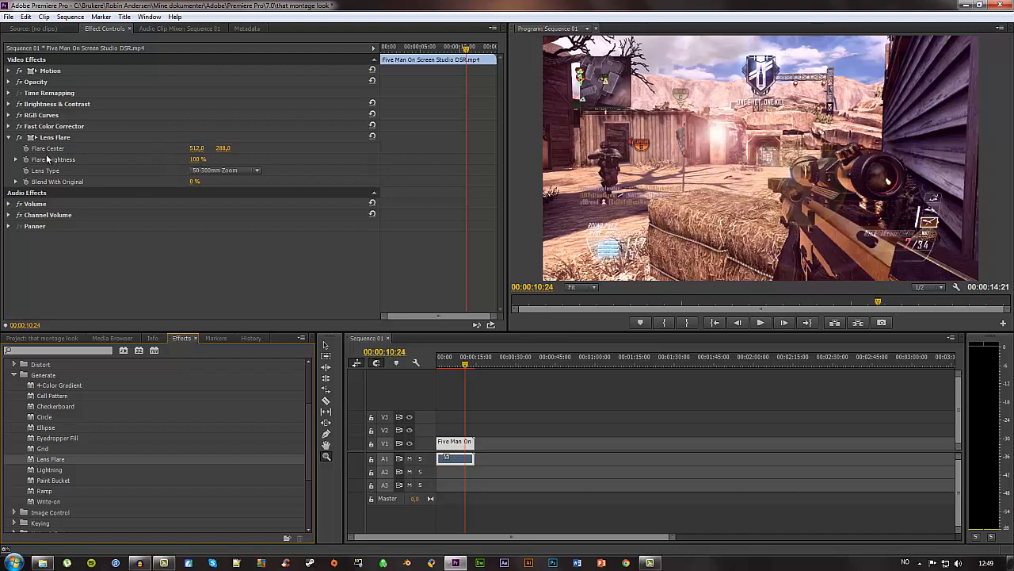
left_click_drag(195, 149, 150, 156)
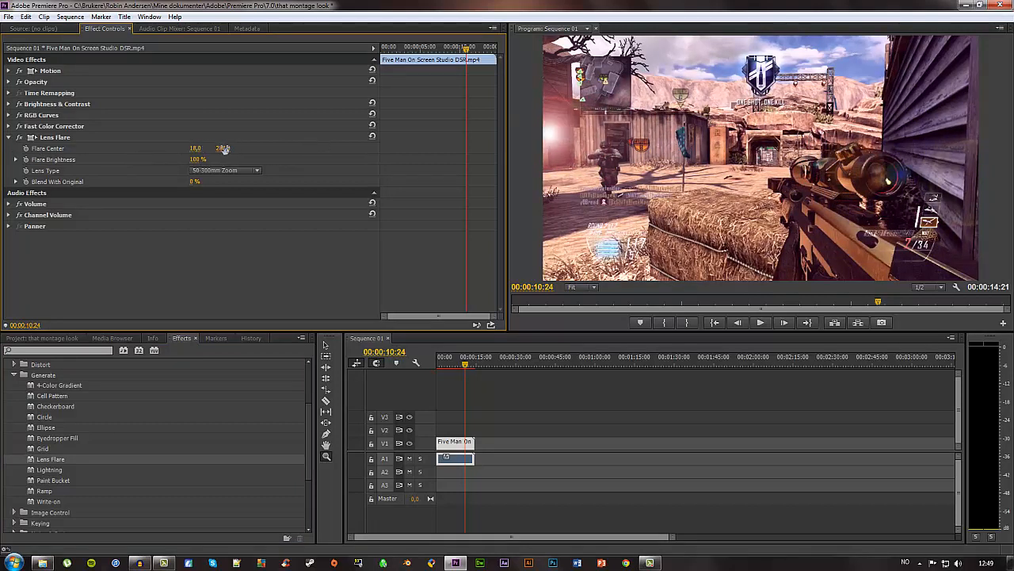
left_click_drag(223, 149, 92, 160)
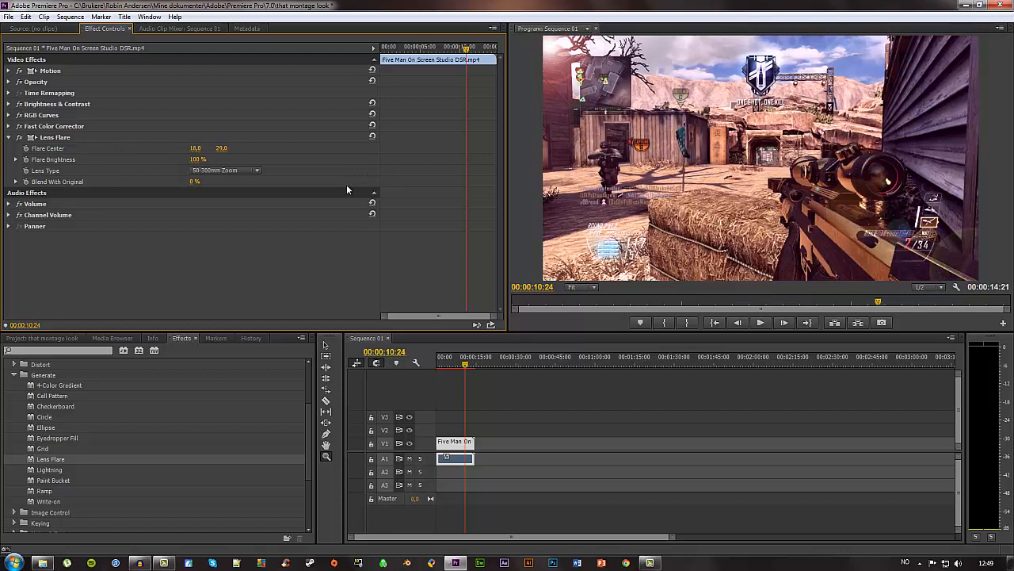
Set the Lens Flare's lens type to 105mm Prime after trying 35mm Prime, and turn the effect off
left_click(198, 170)
left_click(210, 192)
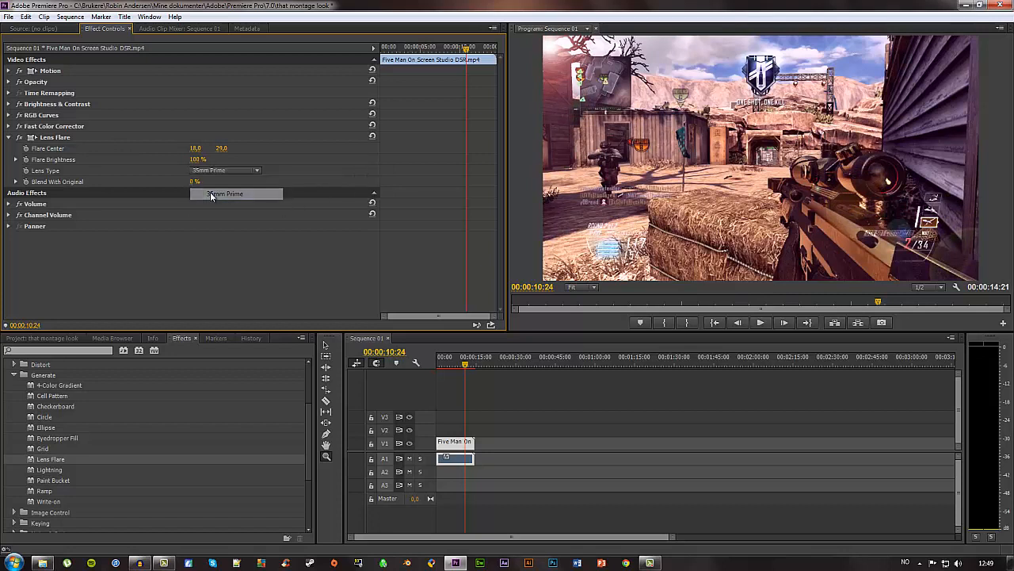
left_click(250, 170)
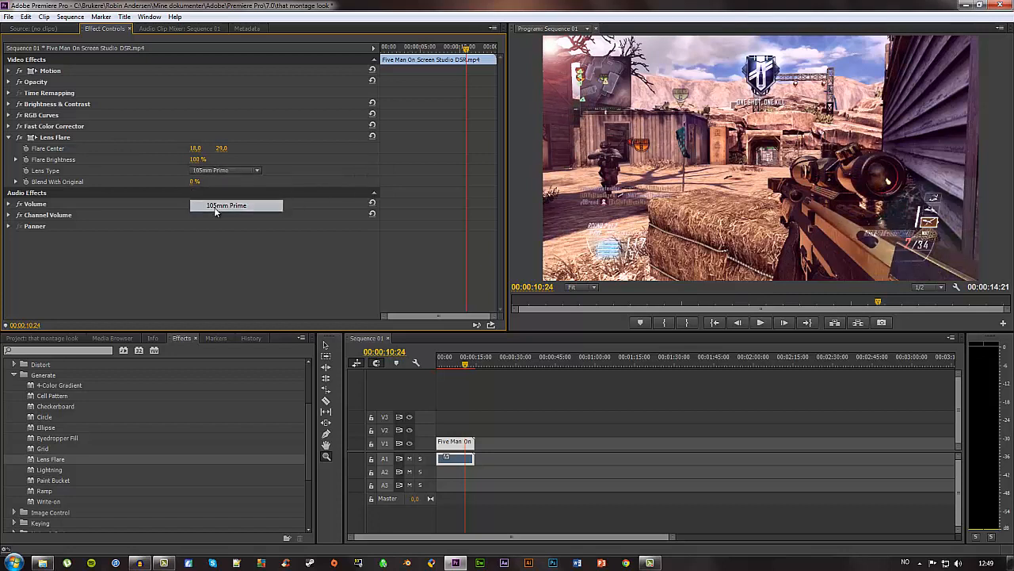
left_click(214, 206)
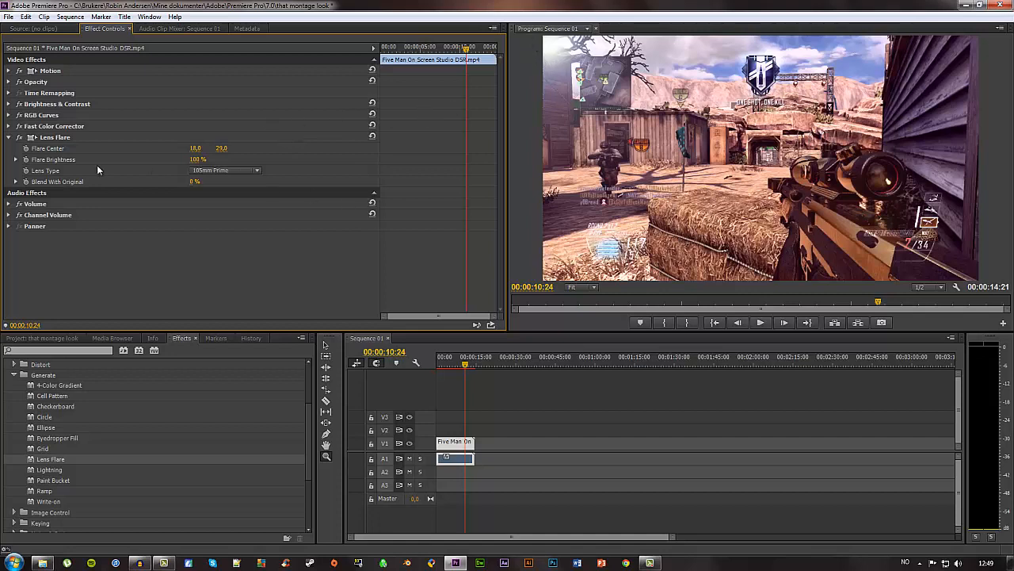
left_click(19, 138)
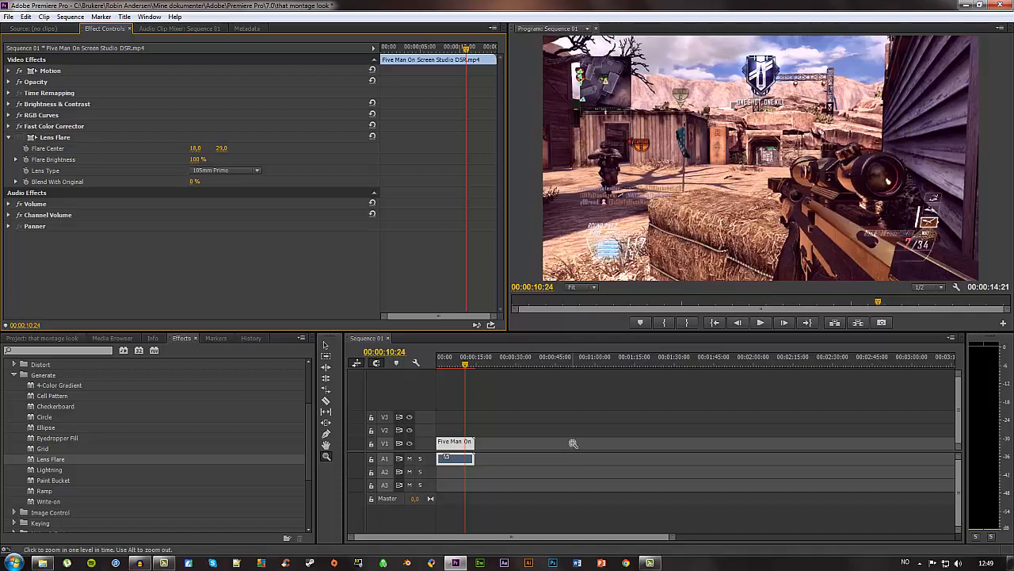
Place movie_strip.png on V2 at the start of the sequence and extend it to the end of the gameplay clip
left_click(54, 338)
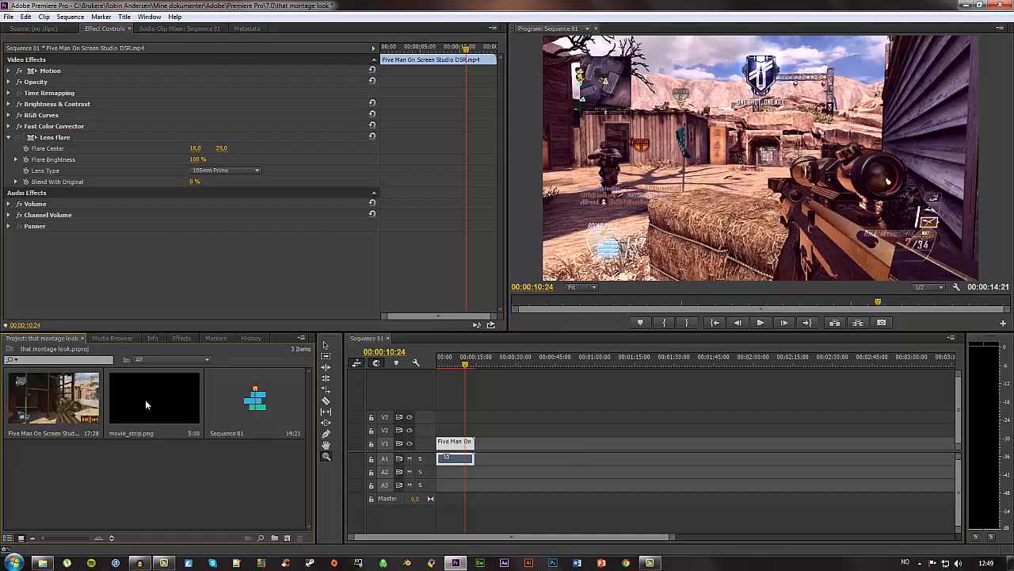
left_click_drag(146, 399, 434, 431)
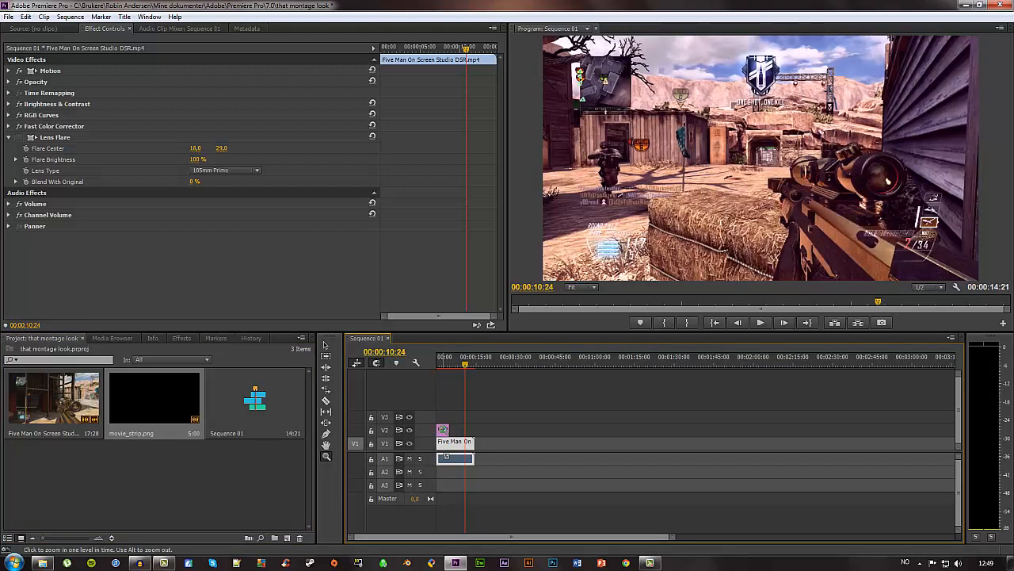
key("v")
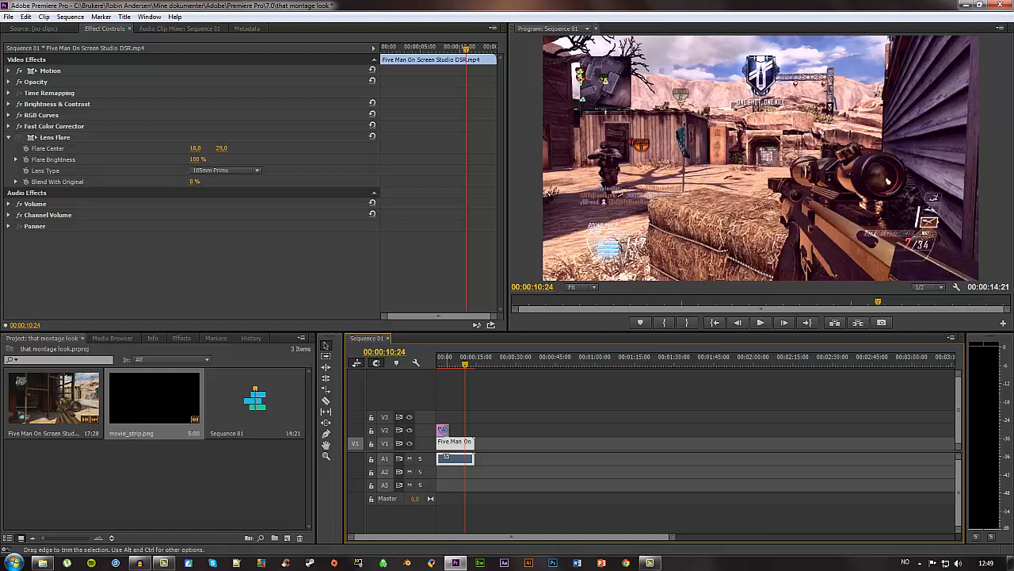
key("z")
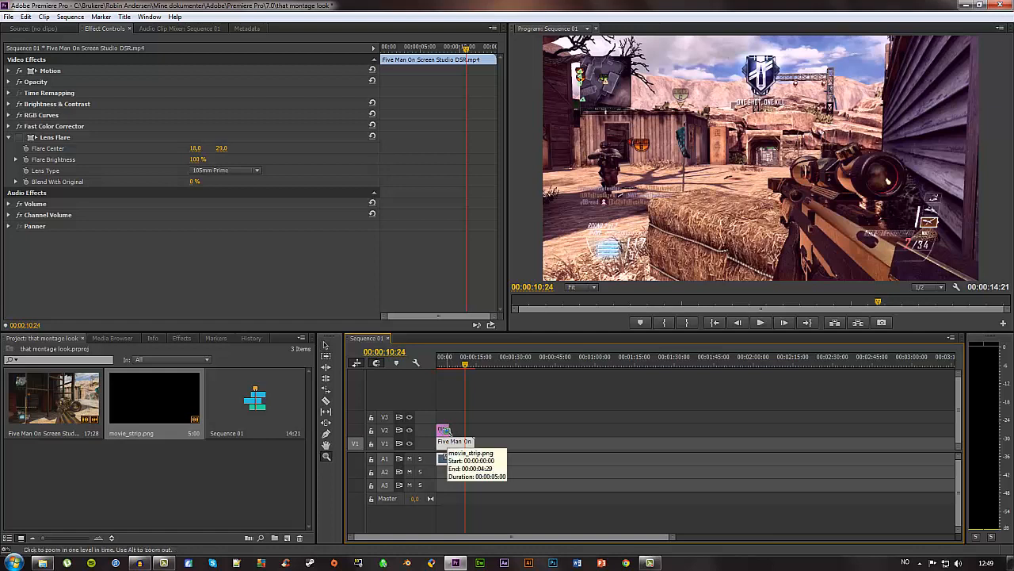
key("v")
left_click_drag(443, 428, 454, 430)
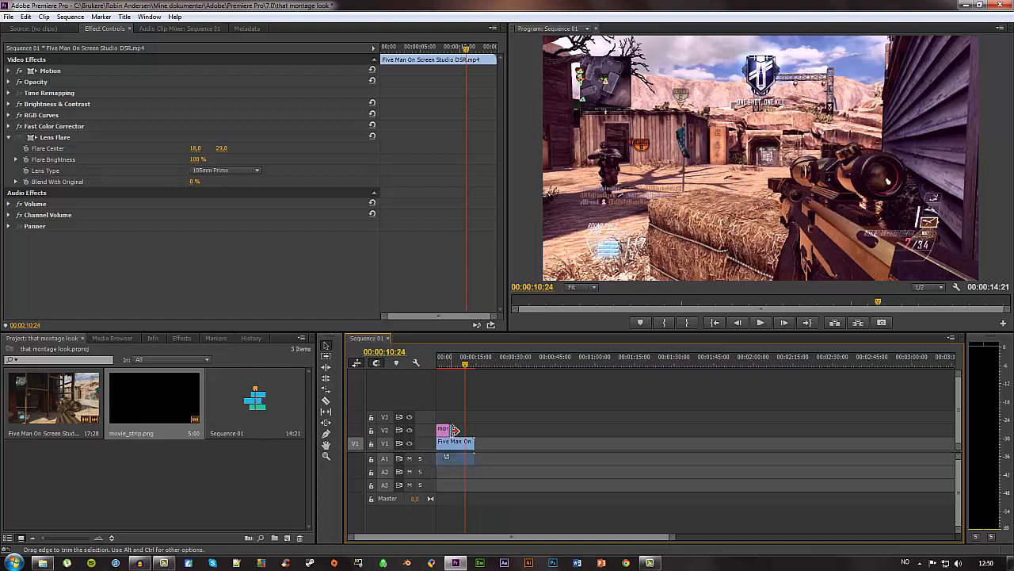
left_click(444, 421)
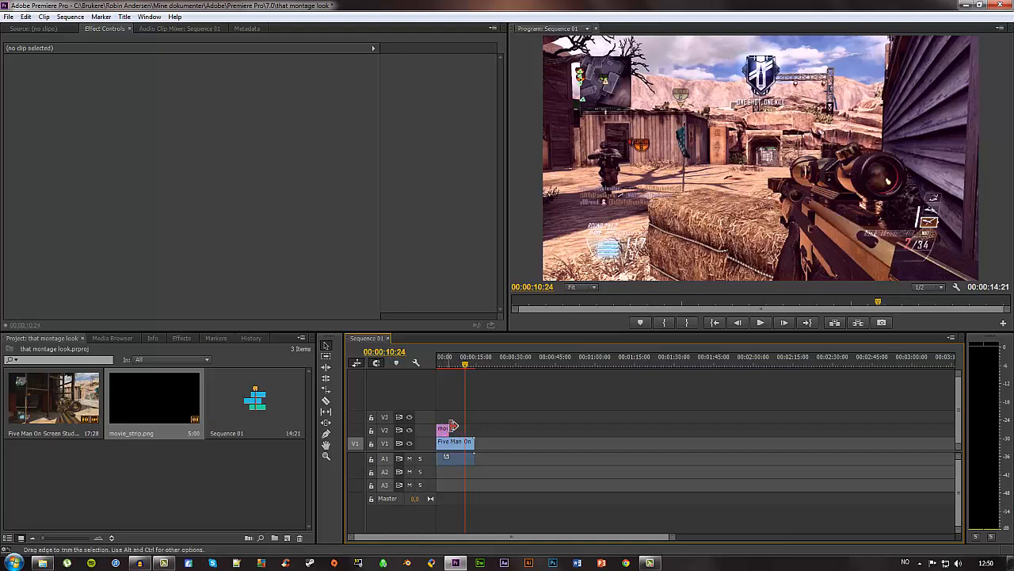
left_click_drag(449, 429, 474, 430)
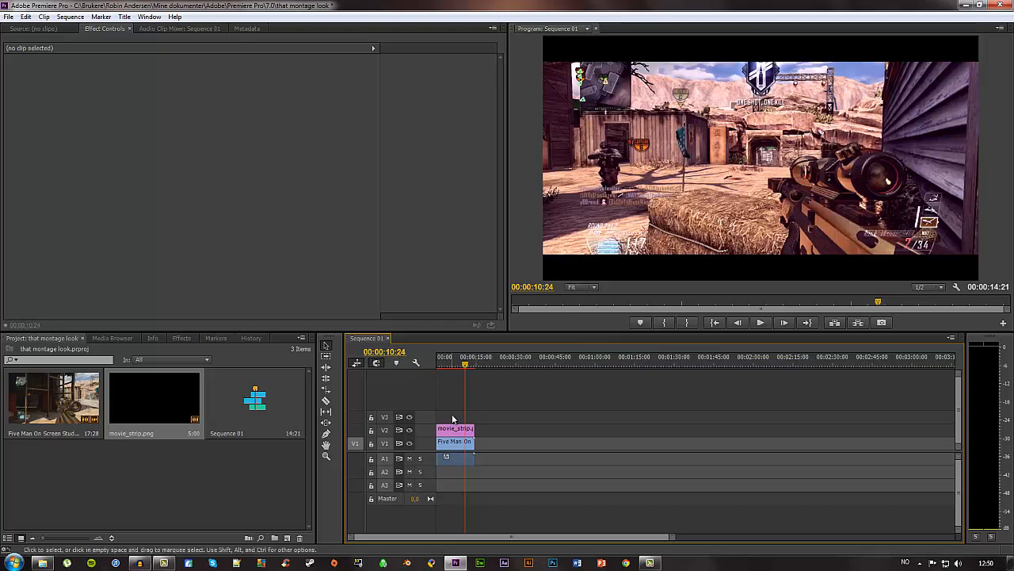
Check the movie strip overlay at the sequence start and at 00:00:07:18, and return the playhead to the start
left_click_drag(446, 361, 415, 364)
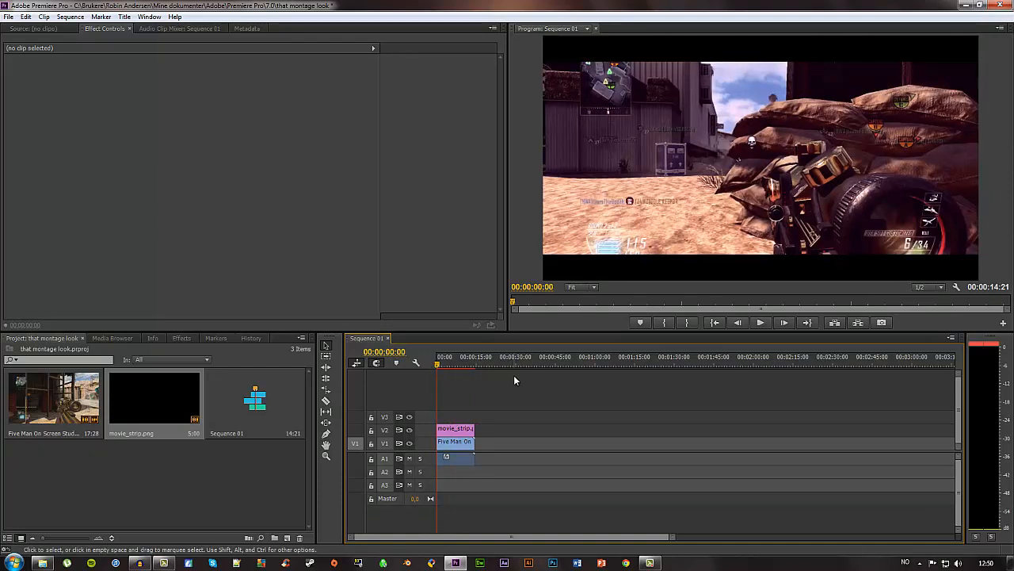
left_click(457, 362)
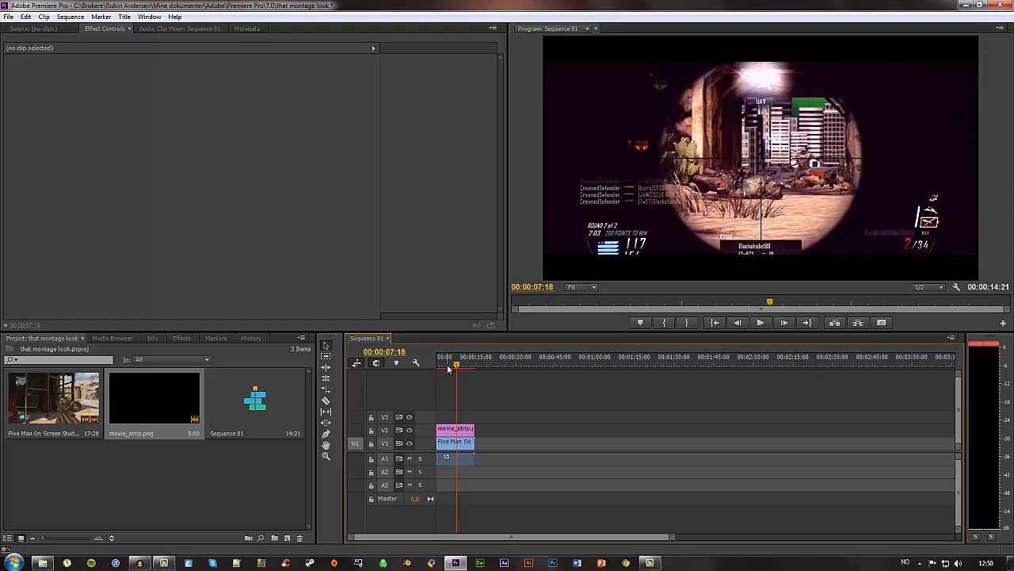
left_click(445, 430)
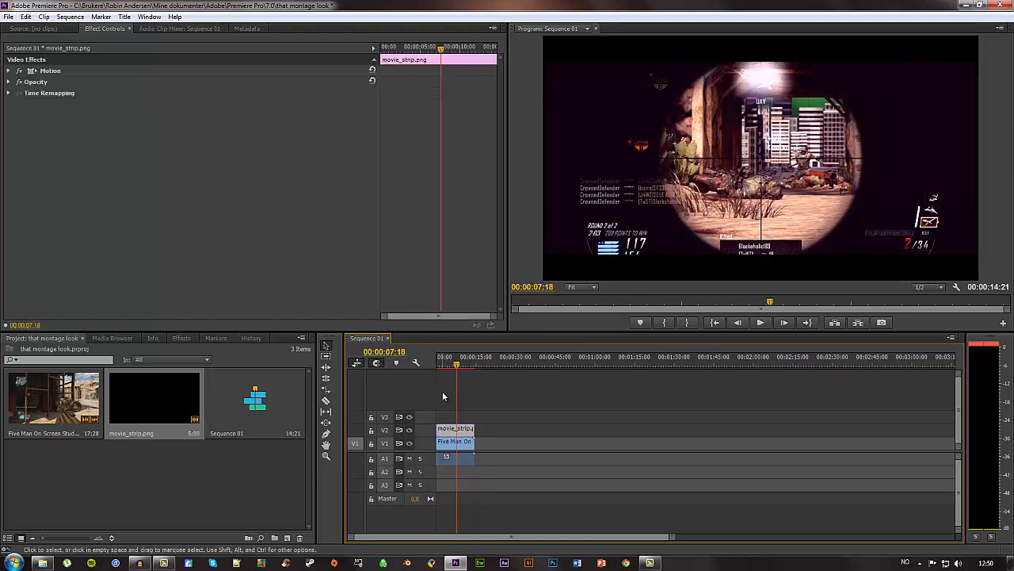
left_click_drag(457, 366, 438, 366)
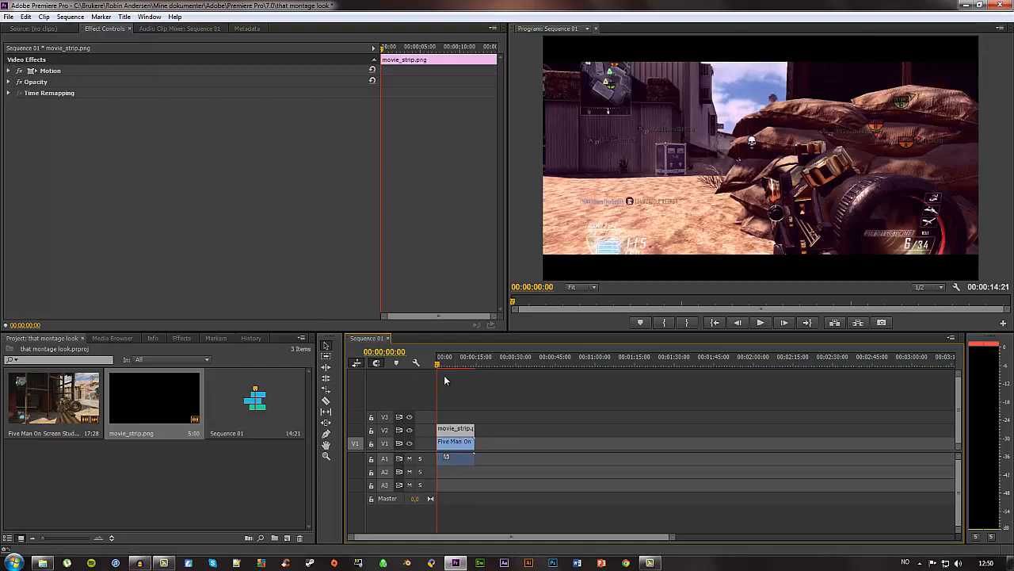
Turn on Scale animation for movie_strip.png at the sequence start and set its first keyframe to 128
left_click(9, 71)
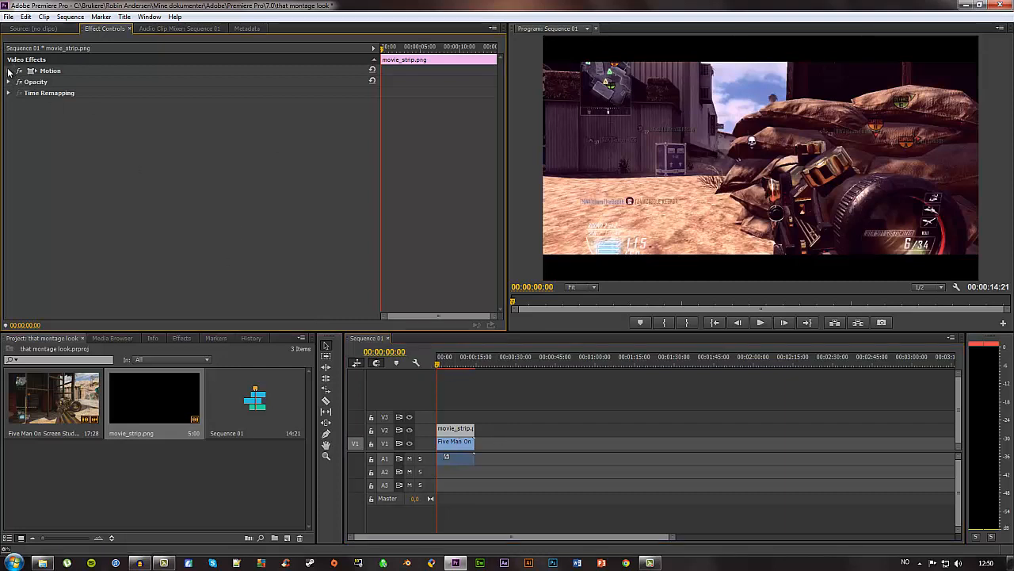
left_click(9, 71)
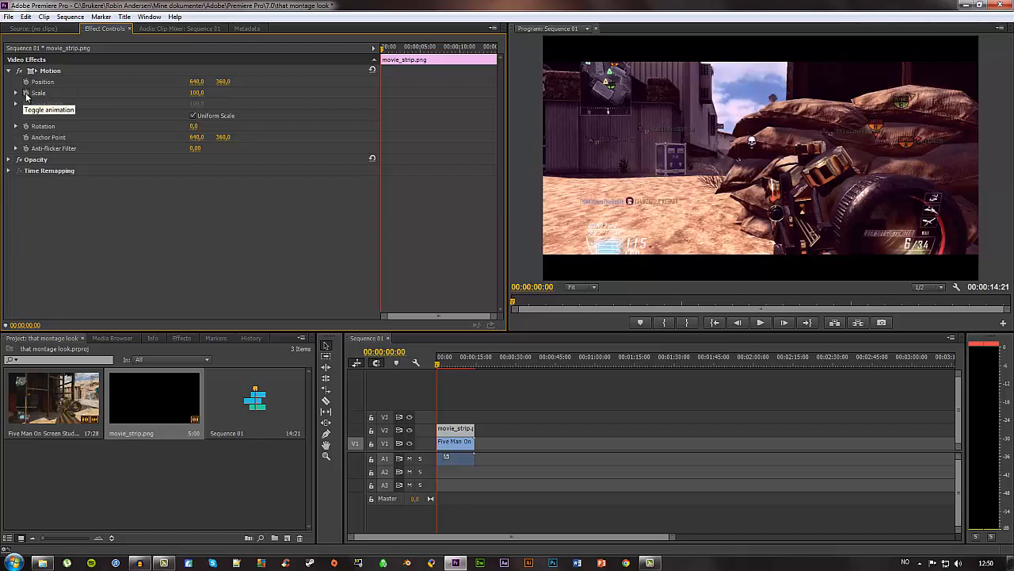
left_click(26, 94)
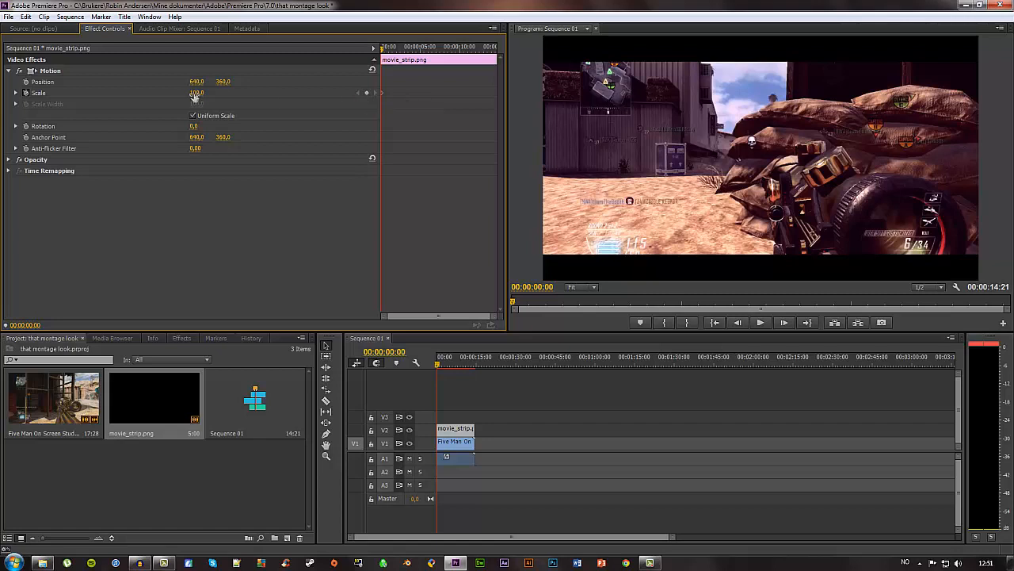
left_click_drag(196, 94, 221, 93)
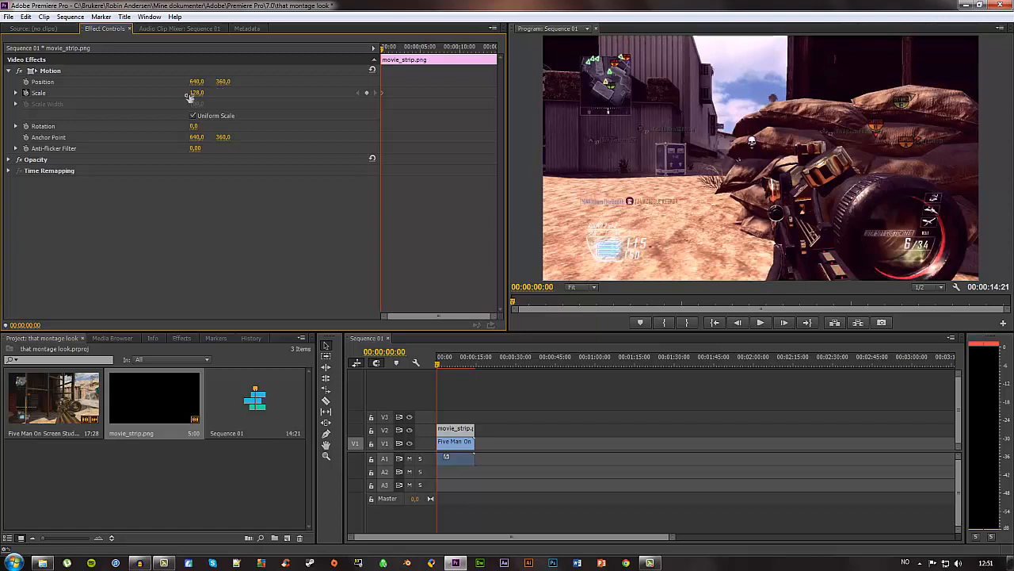
Add a second Scale keyframe of 100 to the movie strip at 00:00:02:00
left_click(448, 364)
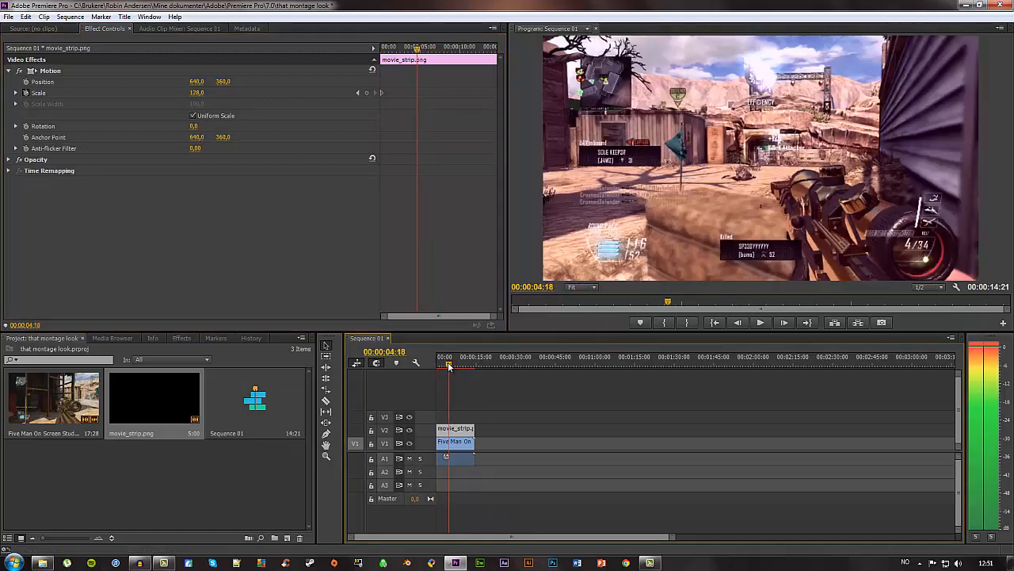
left_click_drag(448, 364, 441, 365)
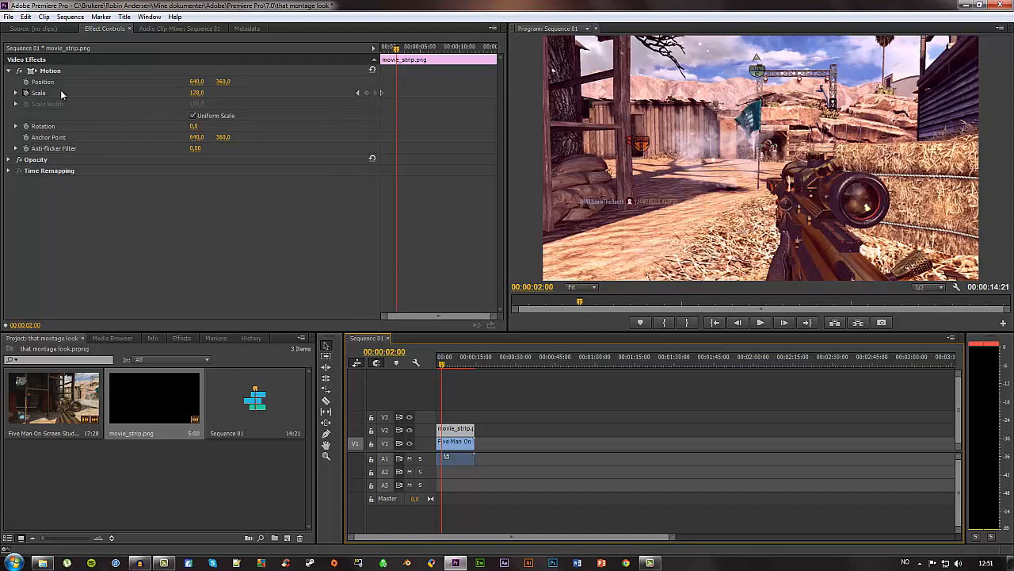
left_click(196, 93)
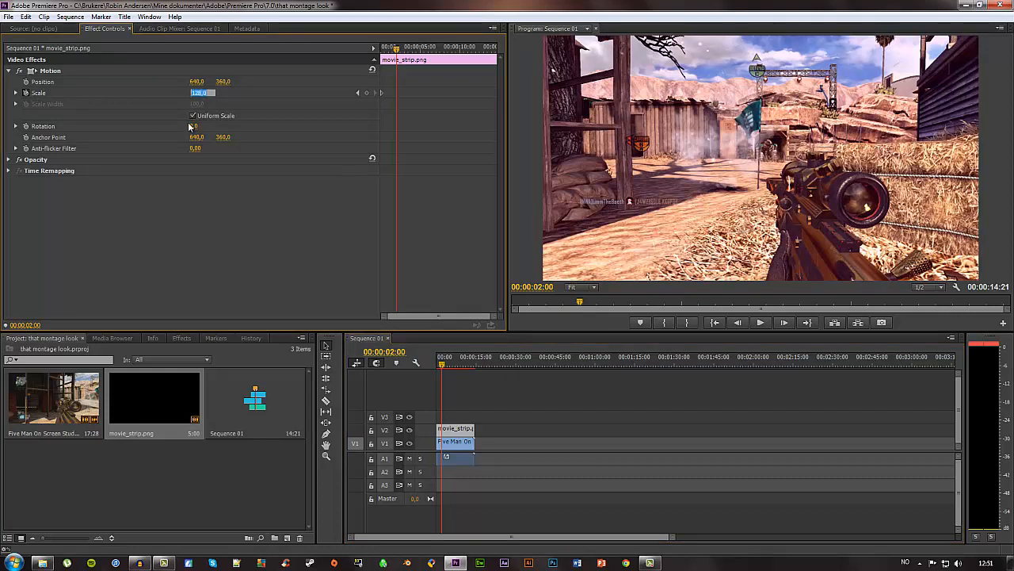
type("100")
key("Return")
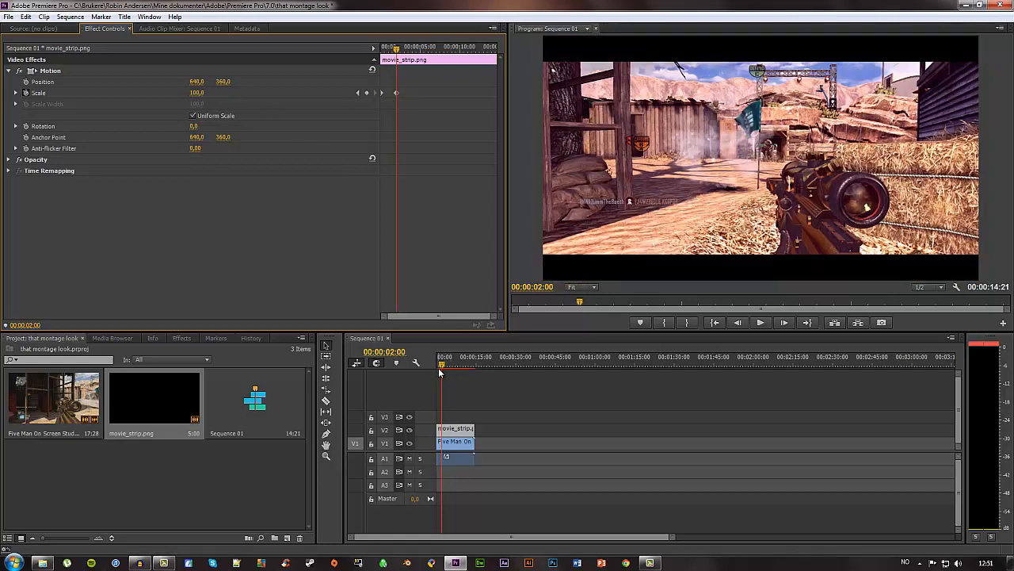
Play the sequence from the start to check the movie strip's scale animation, and deselect the strip
left_click_drag(442, 366, 434, 366)
key("space")
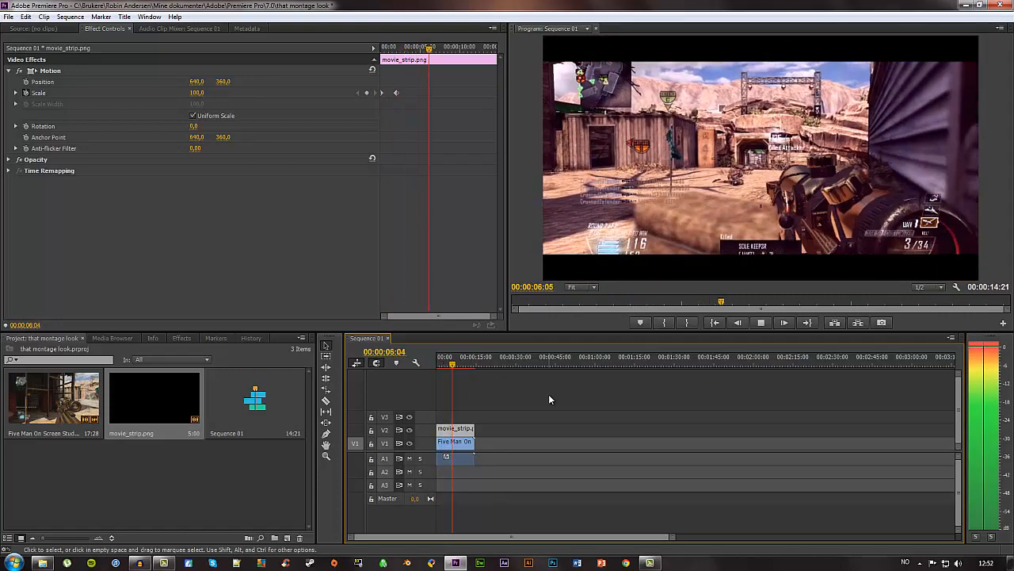
key("space")
left_click(548, 394)
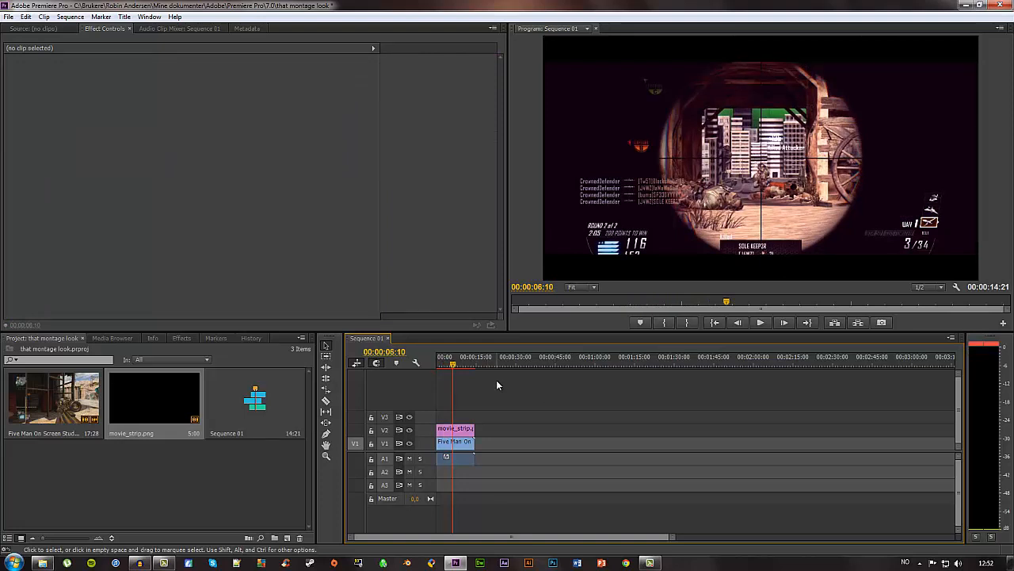
Turn the gameplay clip's Lens Flare back on and move its flare center to 1, 42
left_click(457, 444)
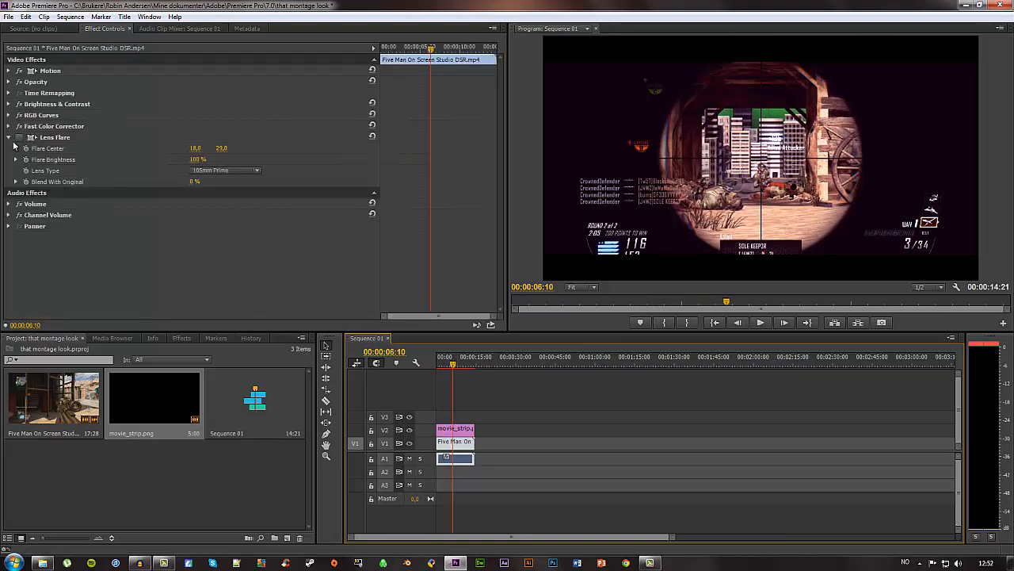
left_click(18, 138)
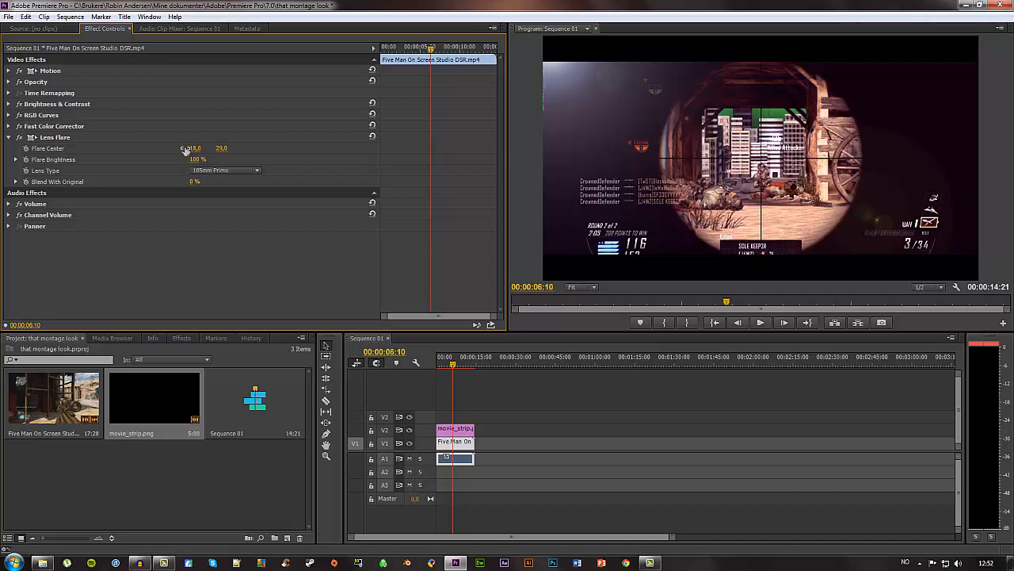
left_click_drag(196, 148, 175, 147)
mouse_move(217, 148)
left_mouse_down()
mouse_move(179, 153)
mouse_move(229, 146)
mouse_move(220, 147)
left_mouse_up()
Try a Lens Flare brightness of 75% and return it to 100%
left_click(197, 159)
type("75")
key("Return")
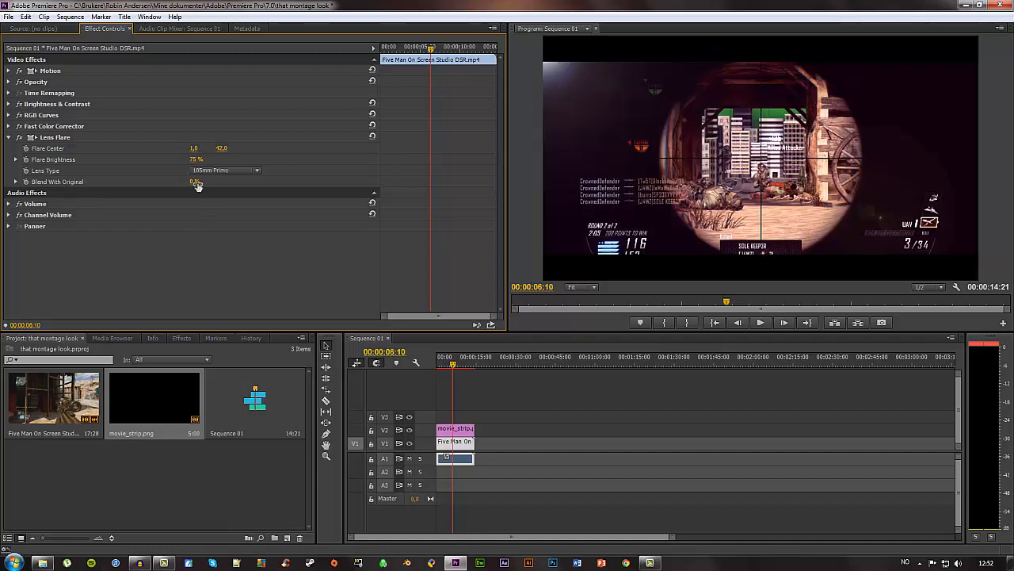
left_click(197, 160)
type("100")
key("Return")
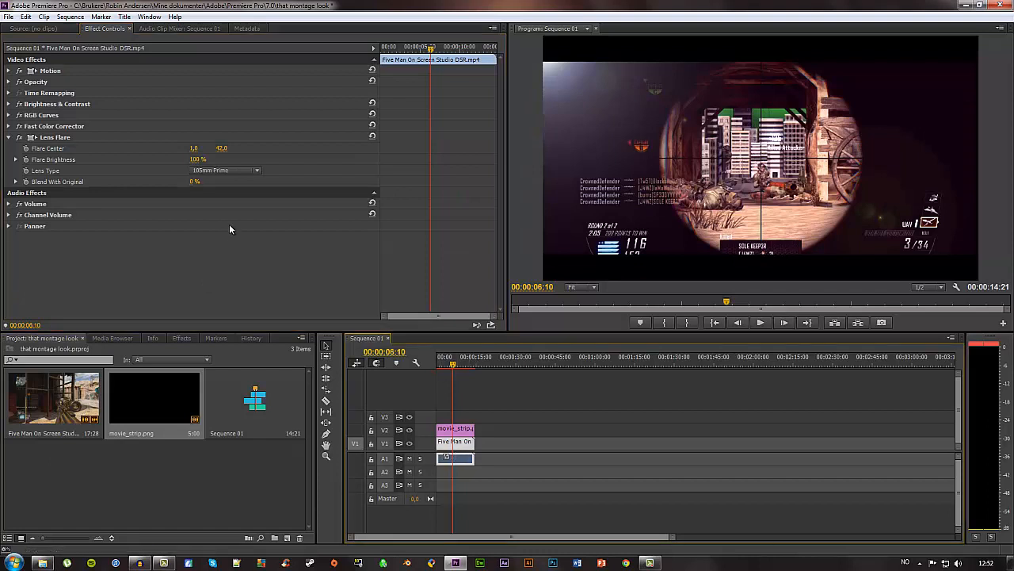
Shift the Fast Color Corrector's hue balance further from the center toward magenta on the gameplay clip's color wheel
left_click(8, 137)
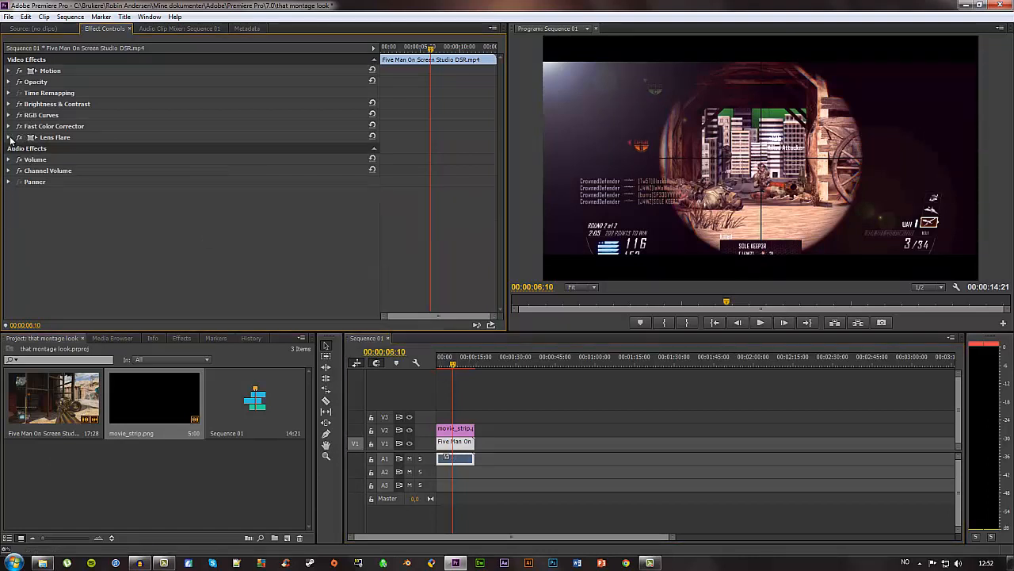
left_click(9, 126)
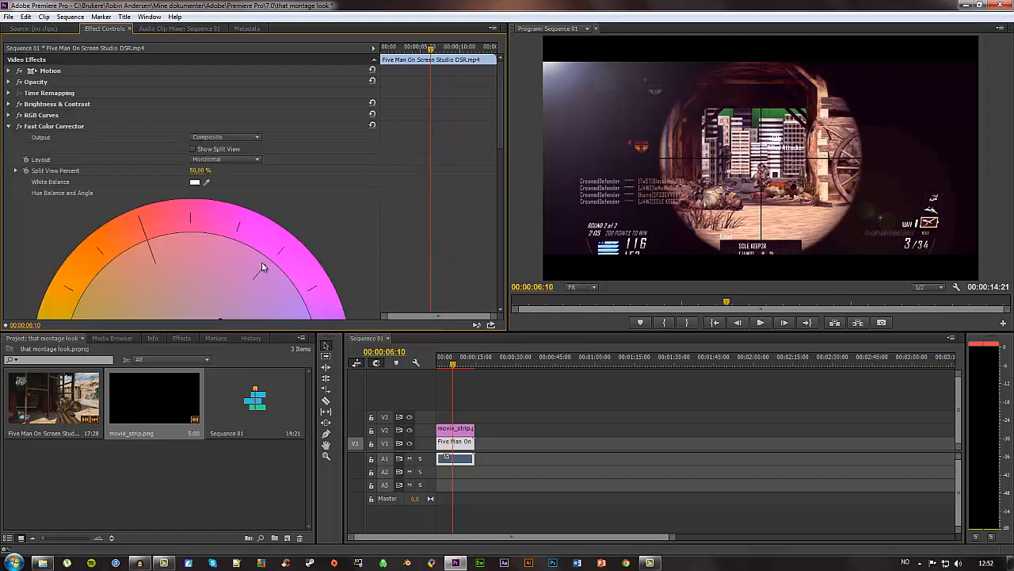
scroll(261, 261, "down", 3)
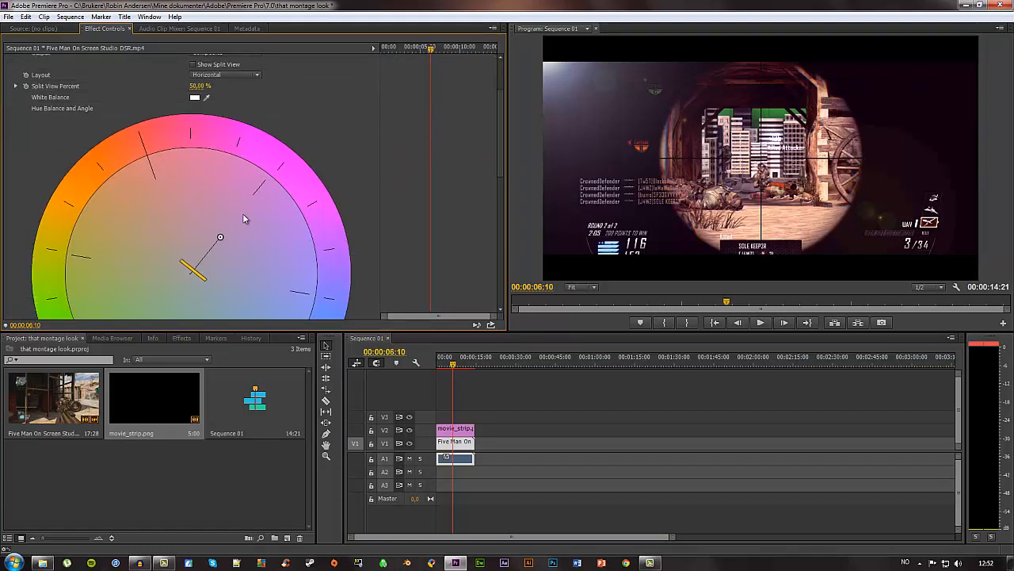
left_click(243, 213)
scroll(19, 96, "up", 4)
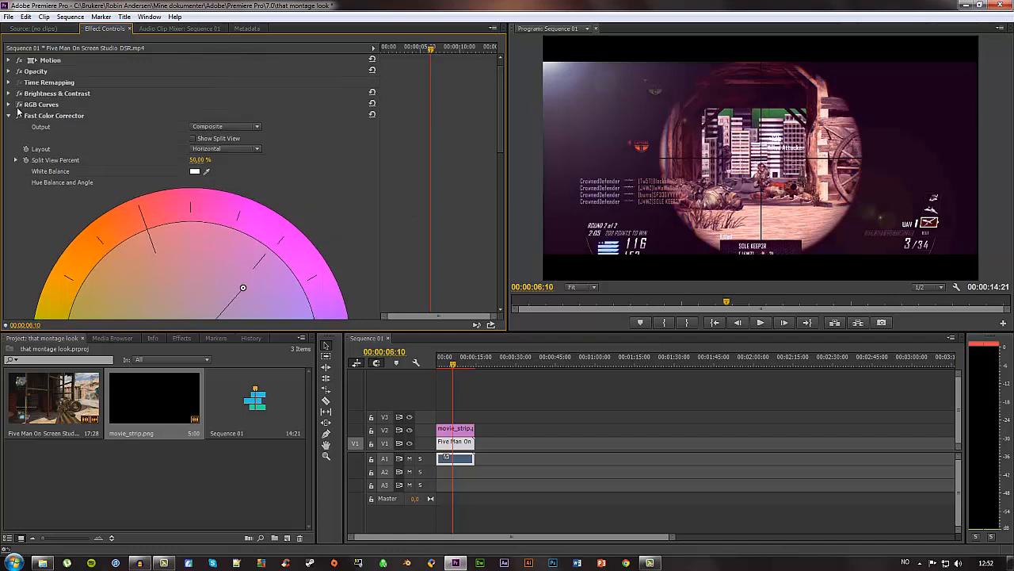
left_click(9, 125)
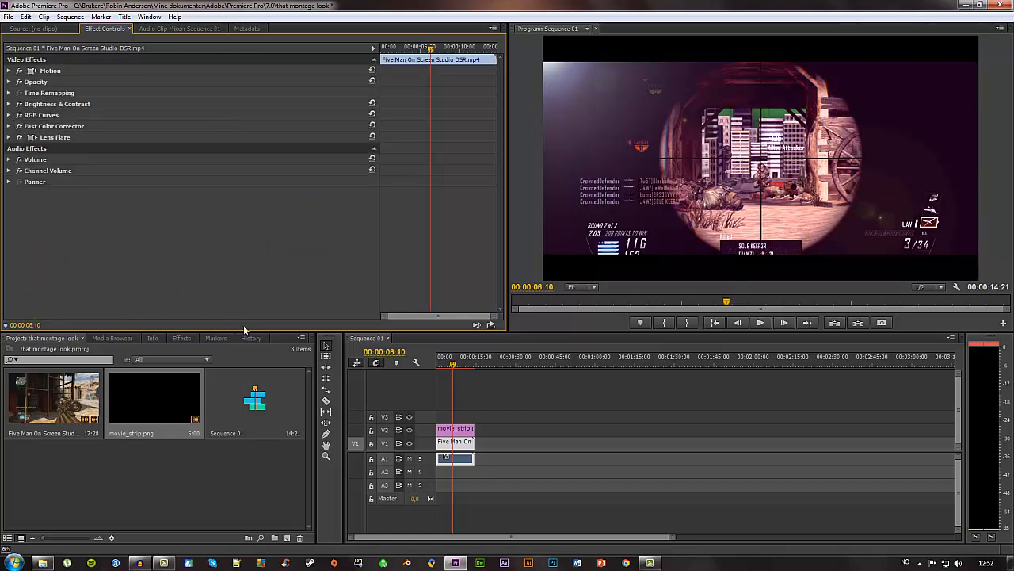
Reveal the gameplay clip's Volume level and play the sequence from the start to check the look and audio level
left_click(515, 452)
left_click(467, 446)
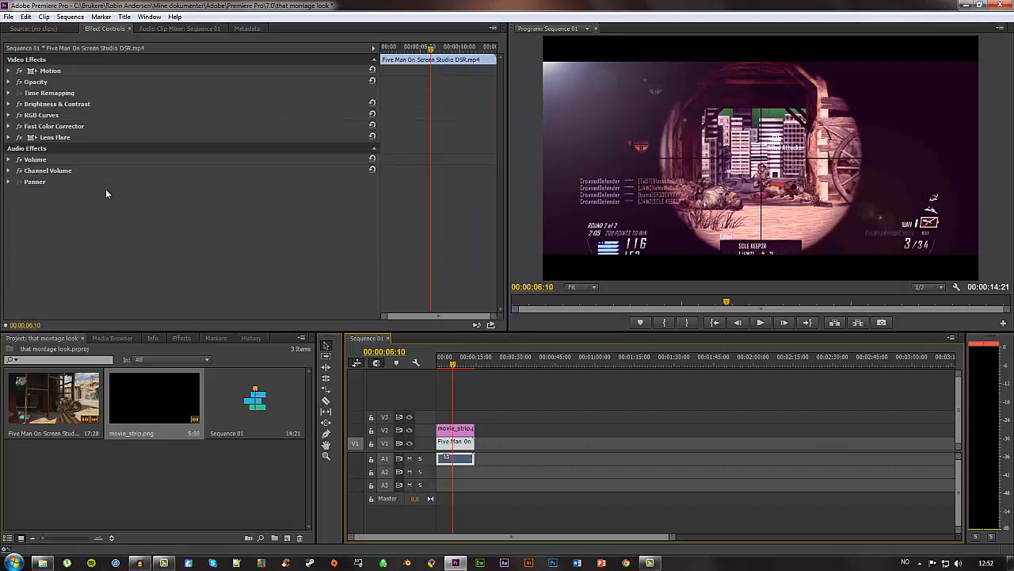
left_click(9, 159)
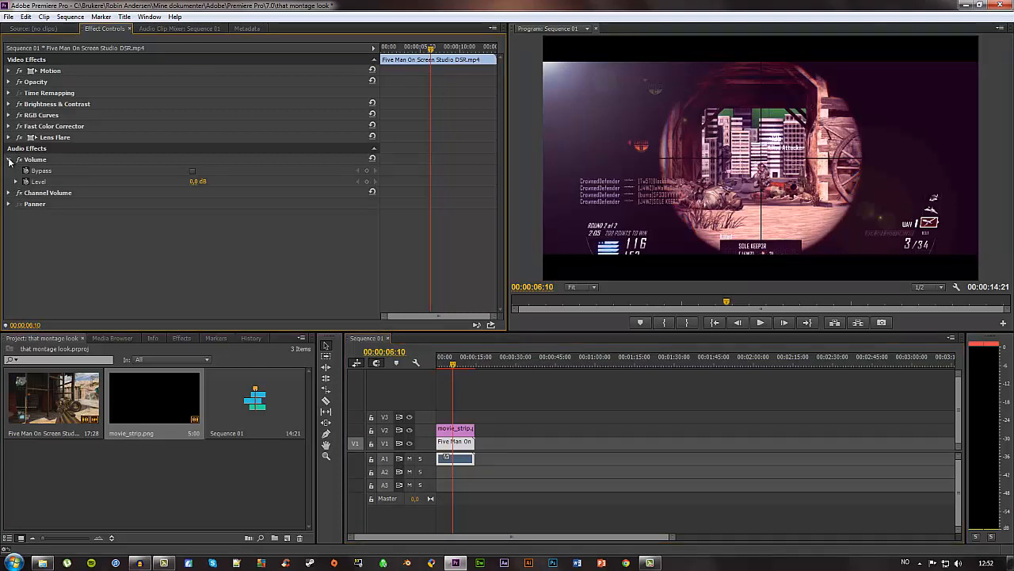
left_click(196, 182)
key("Return")
left_click(466, 444)
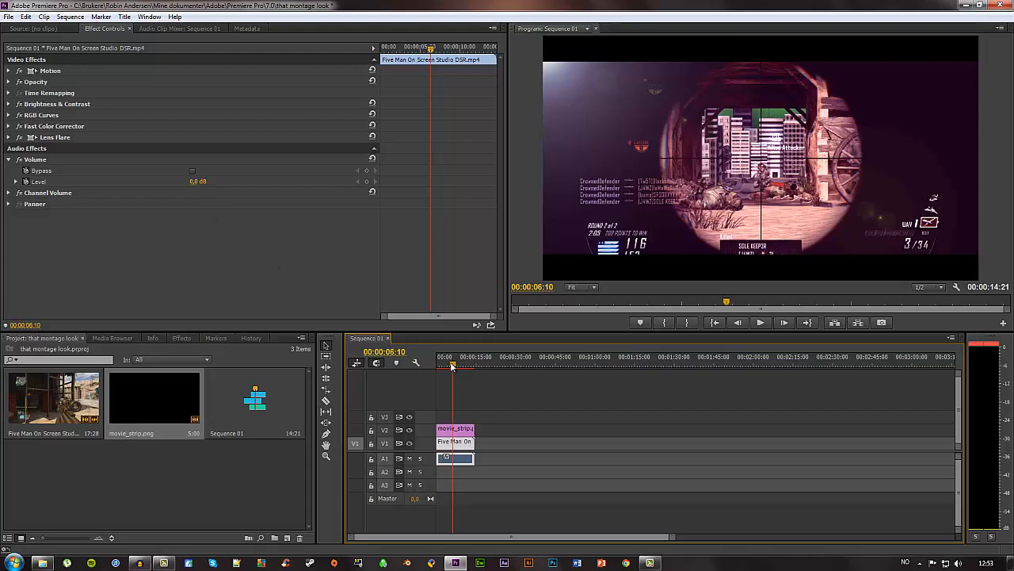
key("Home")
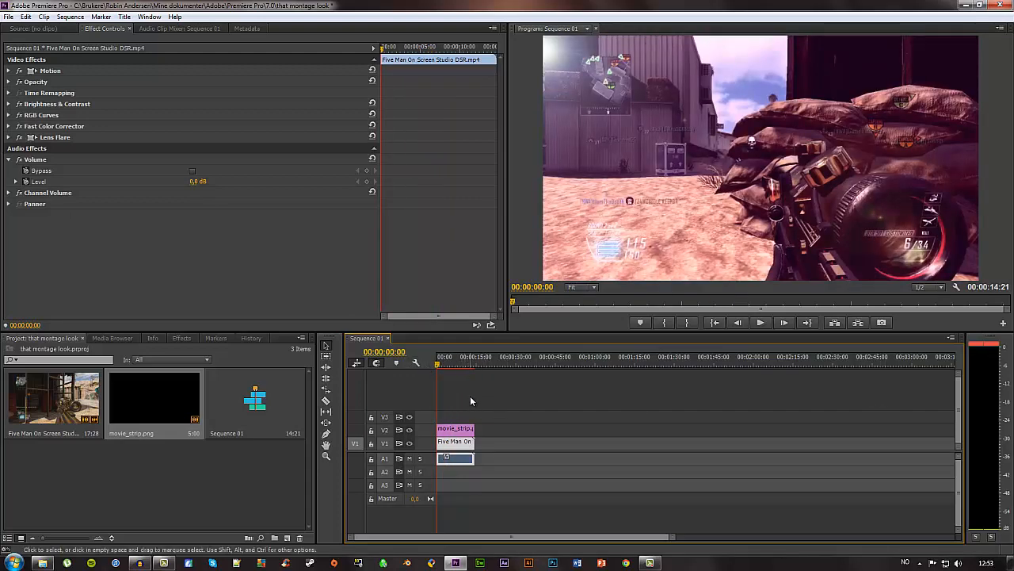
key("space")
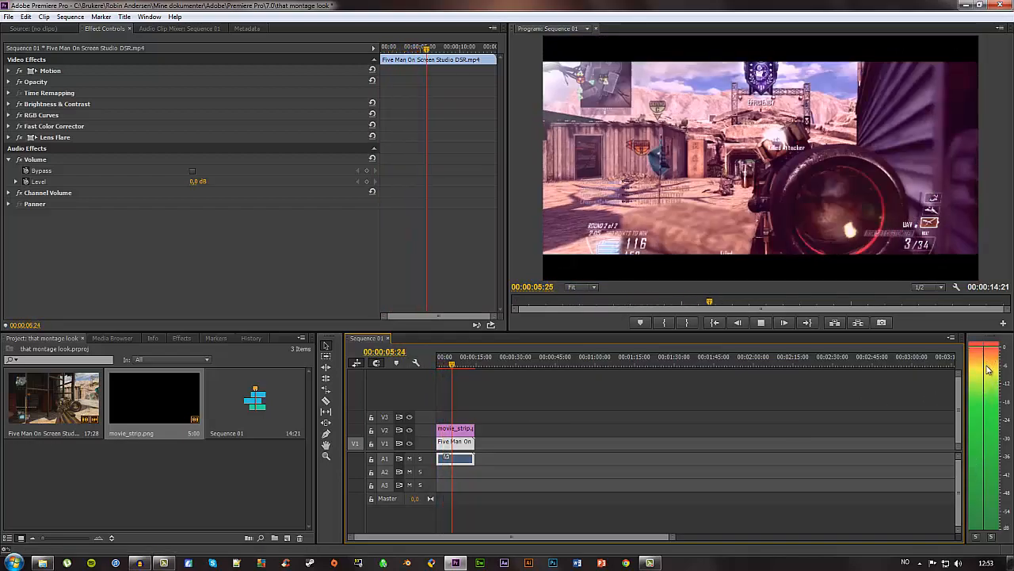
key("space")
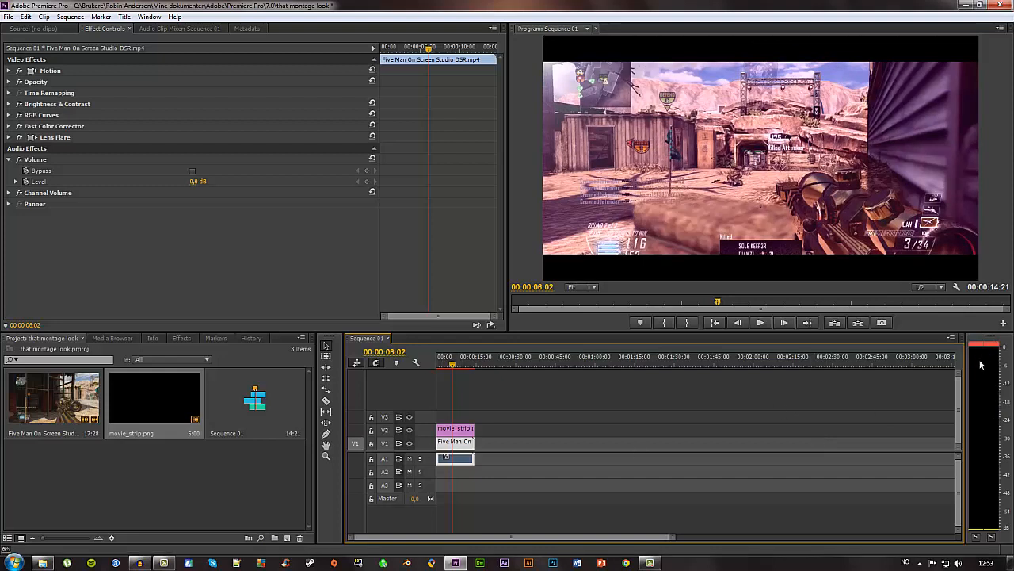
Set the gameplay clip's Volume level to -15 dB at 00:00:06:02
left_click(485, 444)
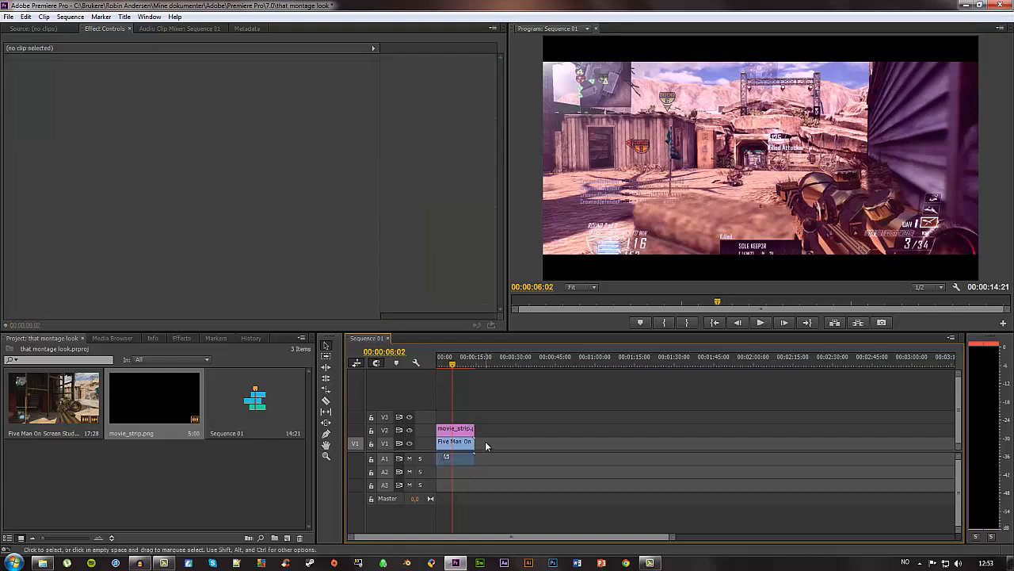
left_click(452, 455)
left_click(495, 458)
left_click(463, 445)
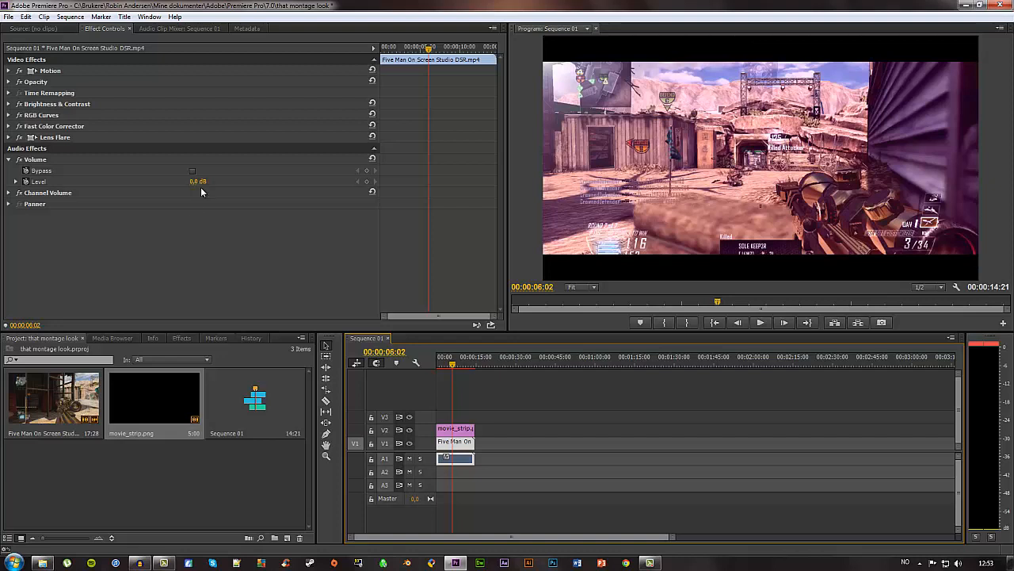
left_click_drag(195, 184, 191, 184)
left_click(195, 182)
type("-15")
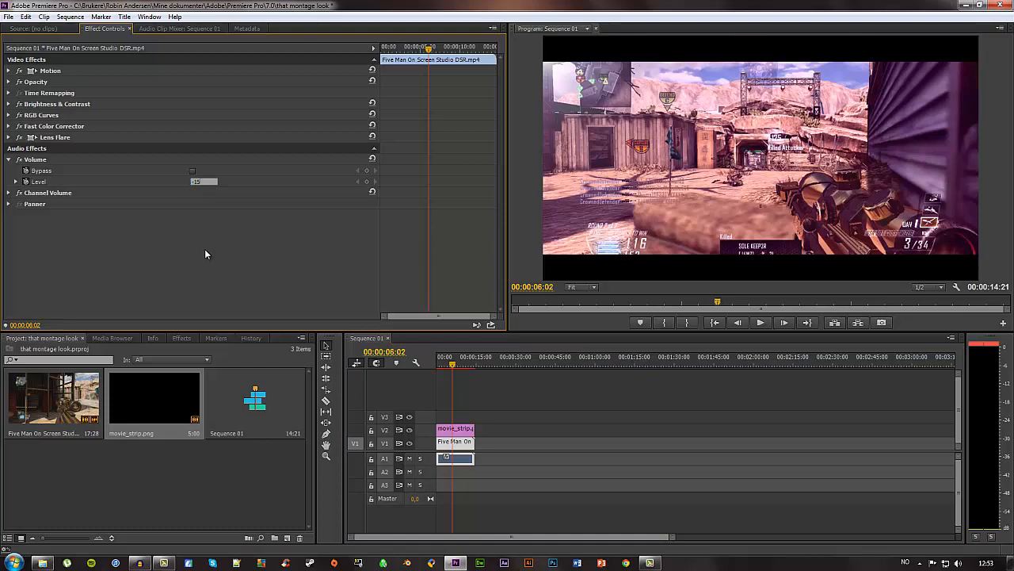
key("Return")
Play the remainder of the sequence to check the lowered audio, and return the playhead to the start
key("space")
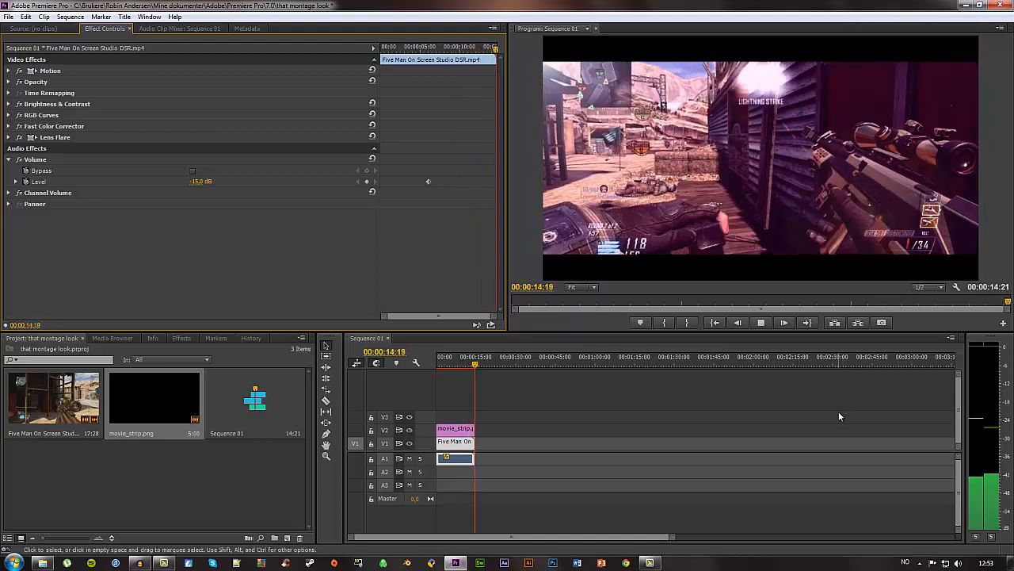
left_click(456, 363)
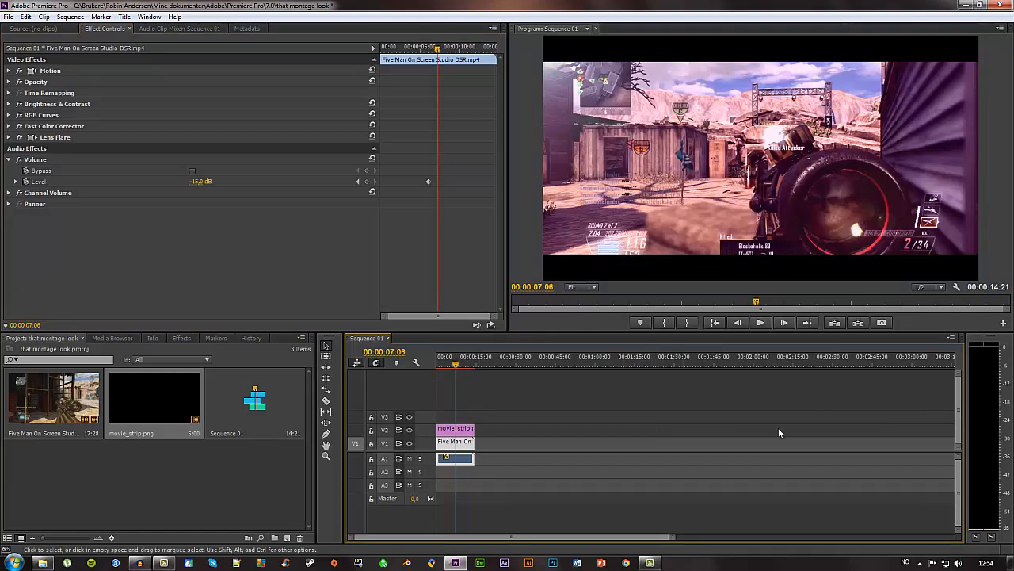
left_click_drag(466, 366, 418, 365)
key("ctrl+s")
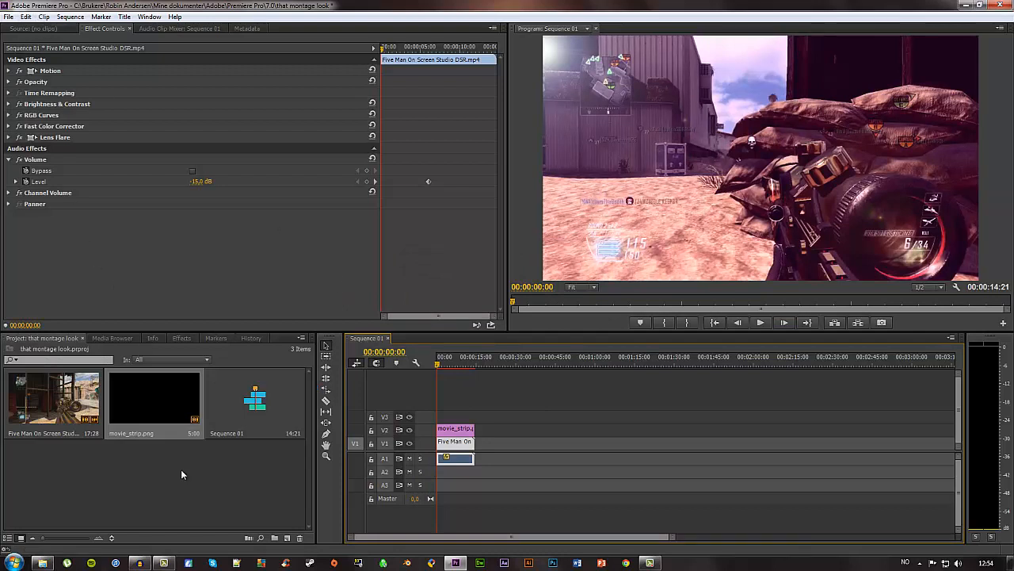
left_click_drag(267, 492, 89, 475)
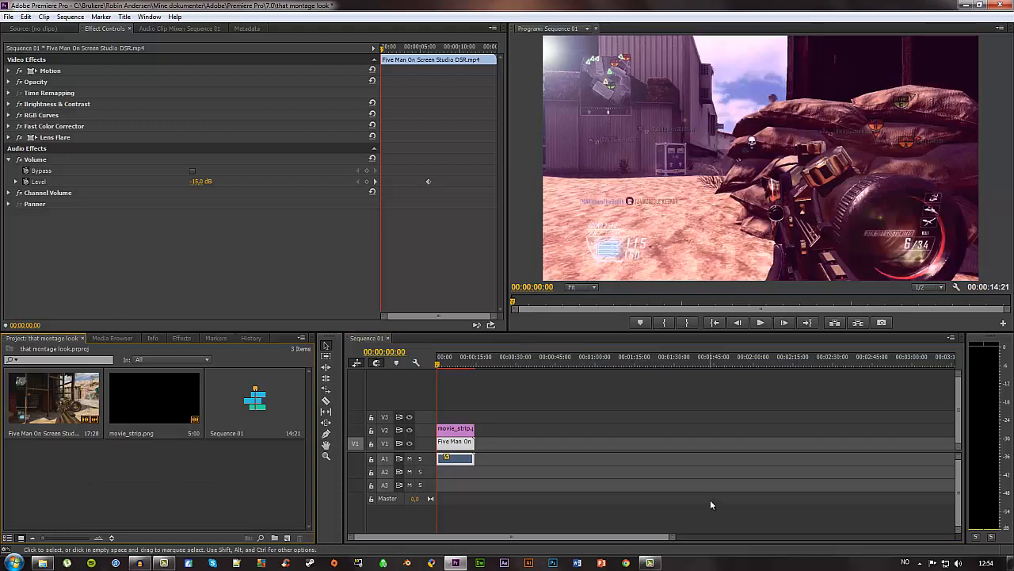
left_click(985, 562)
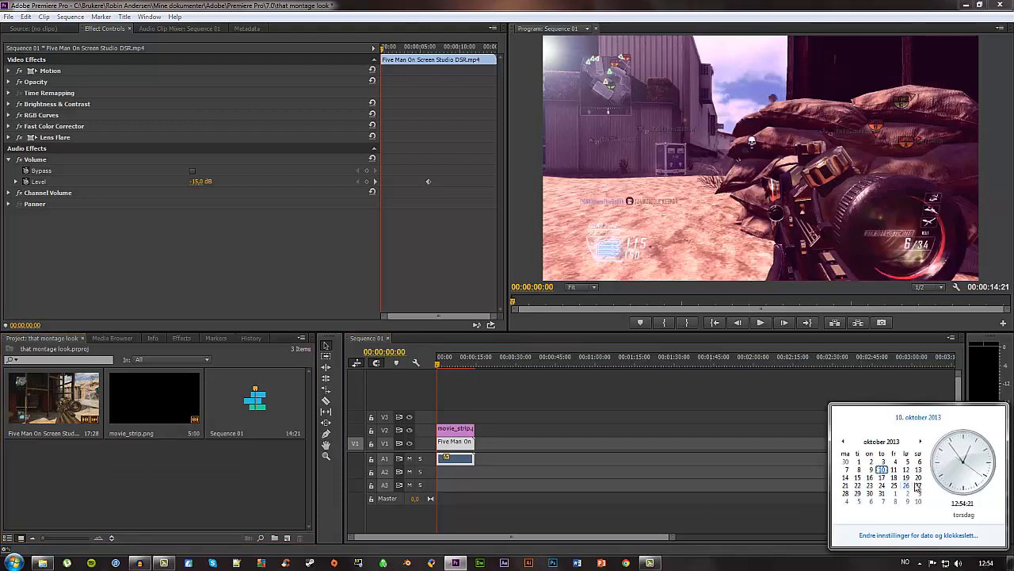
left_click(683, 403)
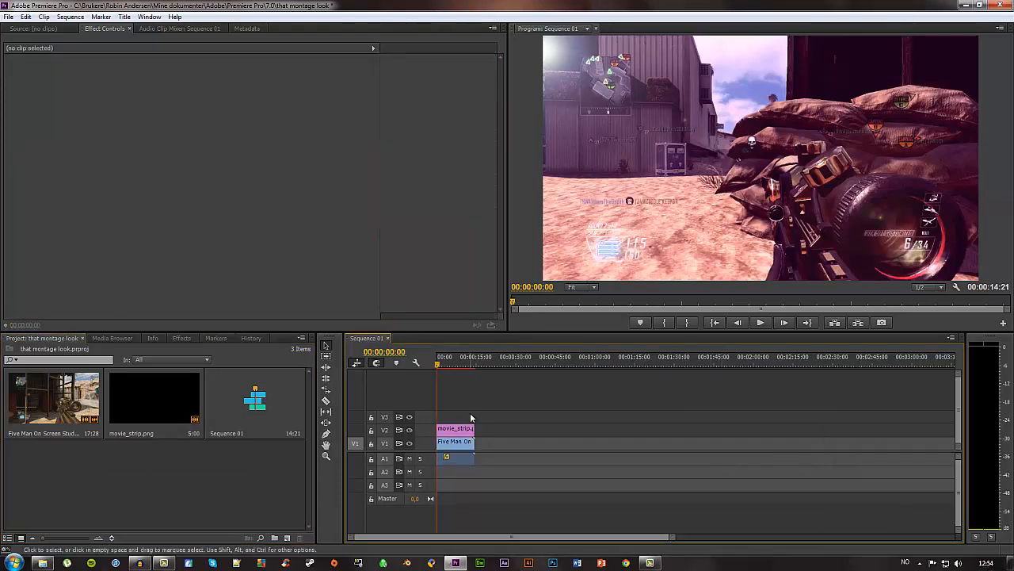
left_click(205, 472)
left_click_drag(206, 471, 19, 403)
left_click(59, 478)
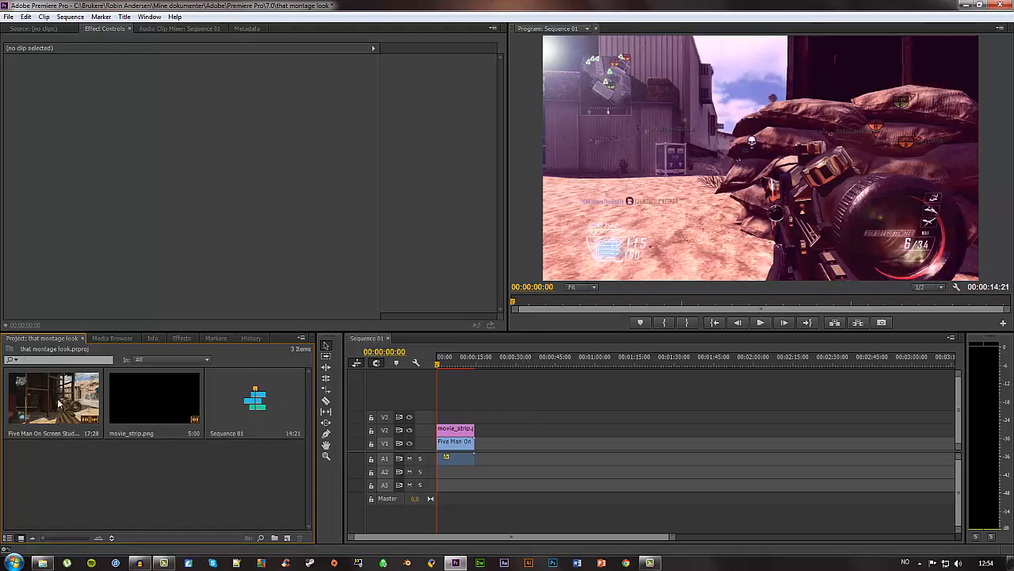
left_click(458, 446)
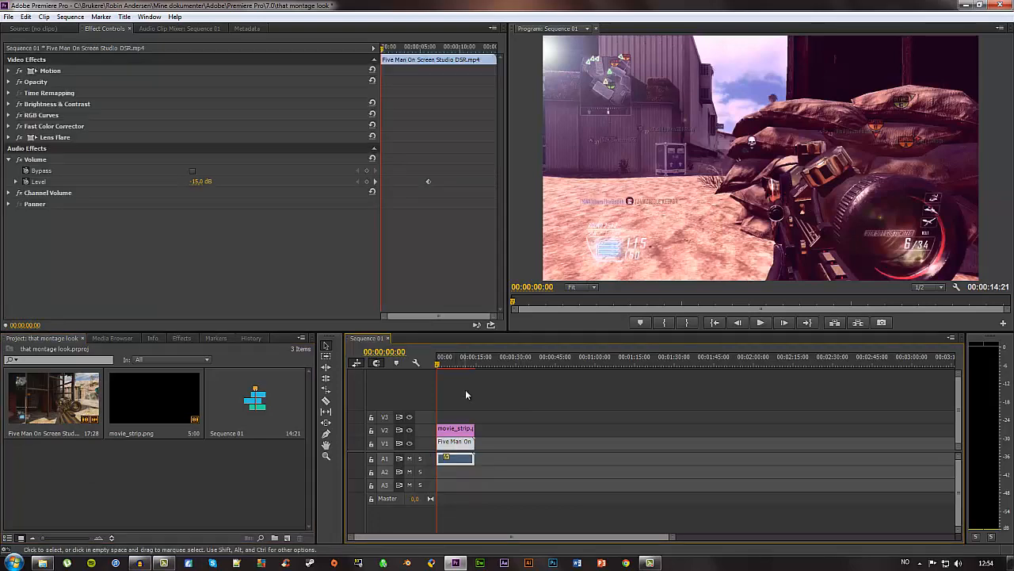
left_click(455, 365)
left_click_drag(461, 365, 435, 367)
left_click(506, 404)
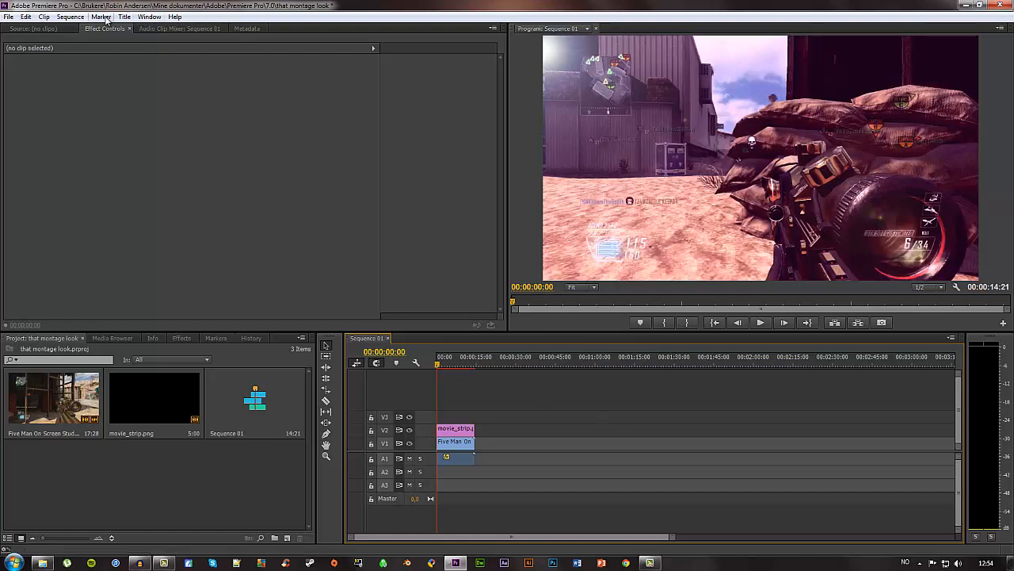
left_click(44, 17)
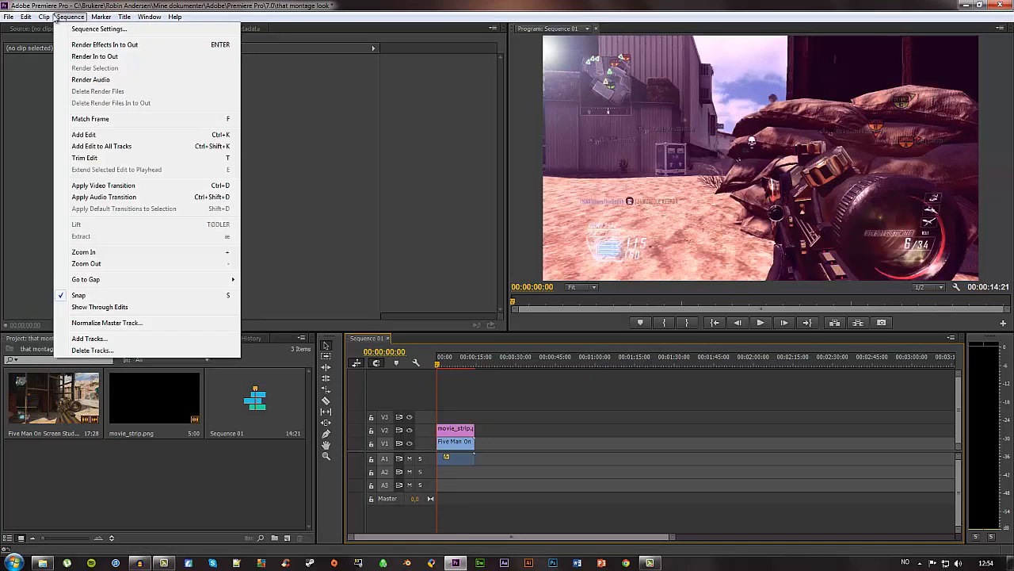
left_click(26, 17)
left_click(469, 431)
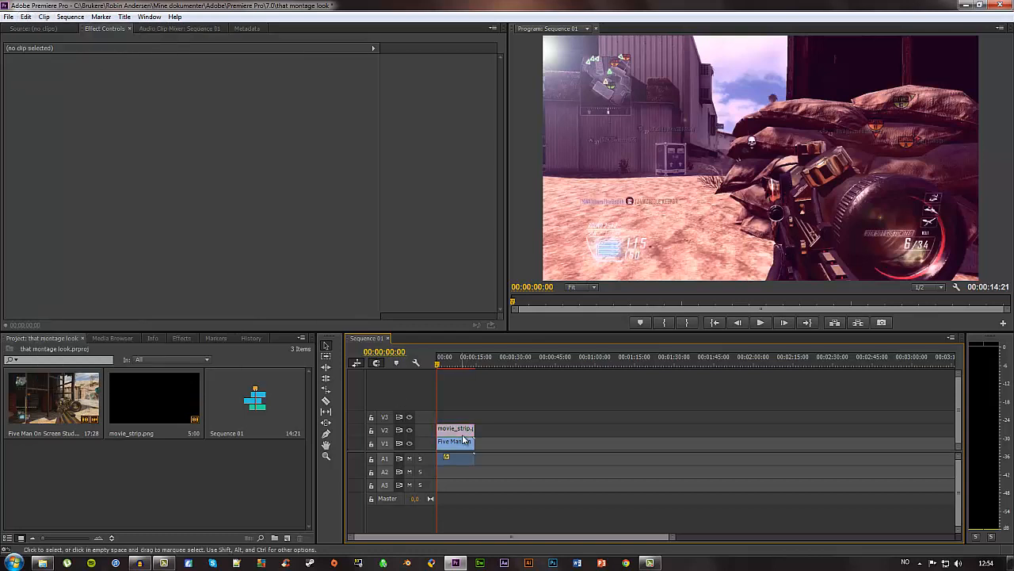
Select the gameplay clip in the sequence and open the media export settings for Sequence 01
left_click(465, 458)
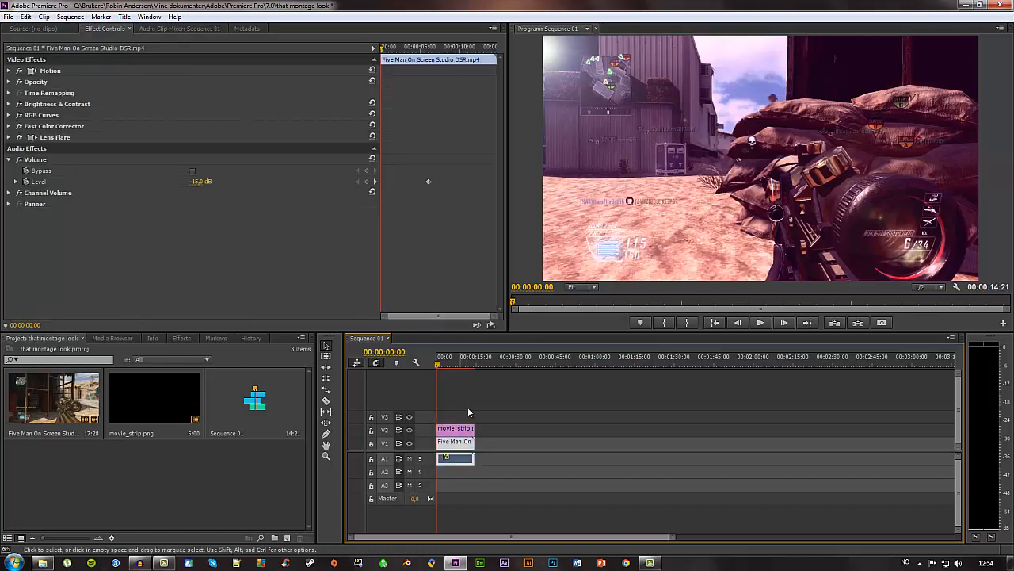
left_click(7, 16)
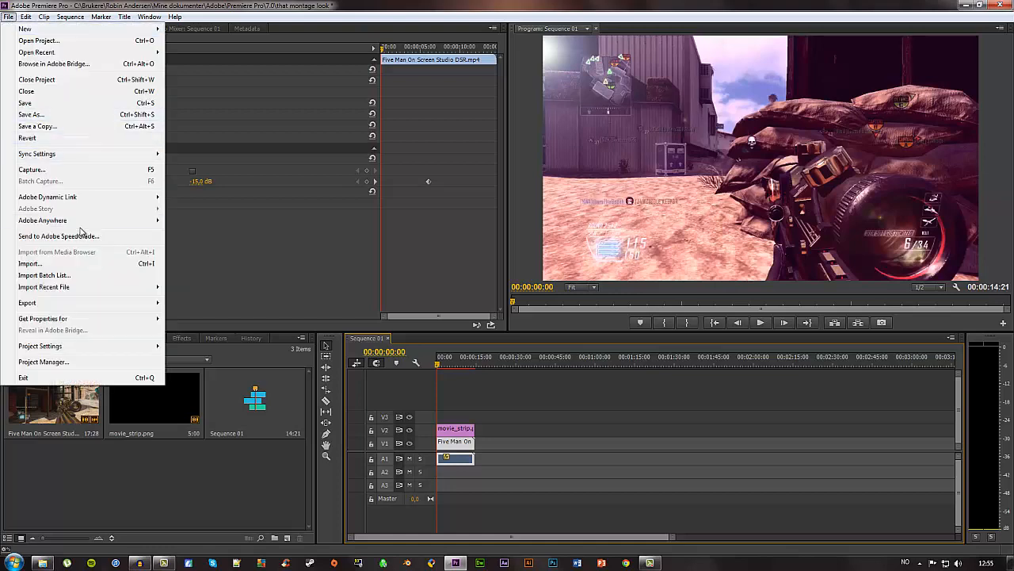
mouse_move(109, 305)
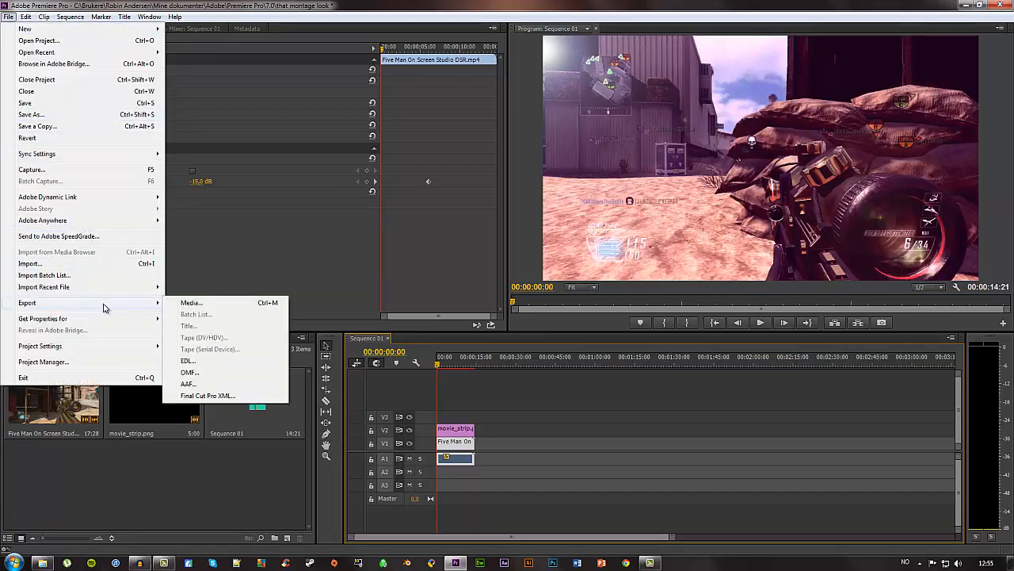
left_click(8, 17)
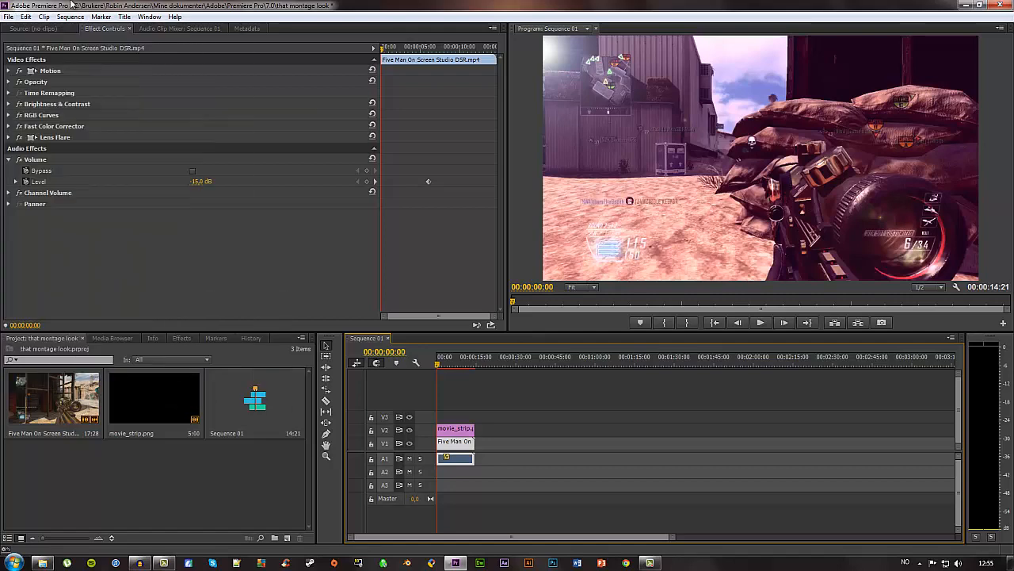
left_click(8, 16)
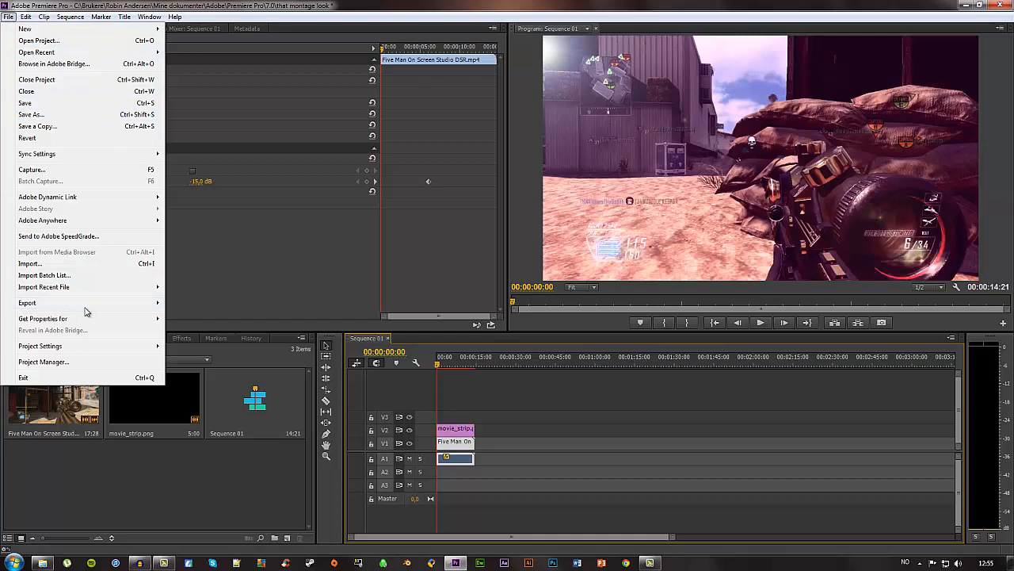
left_click(189, 303)
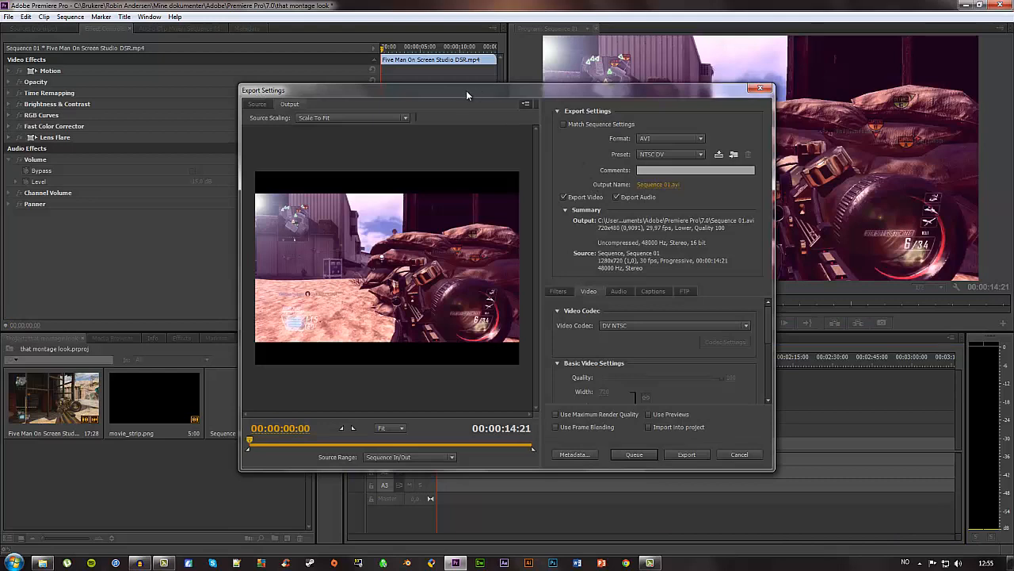
left_click_drag(466, 90, 544, 88)
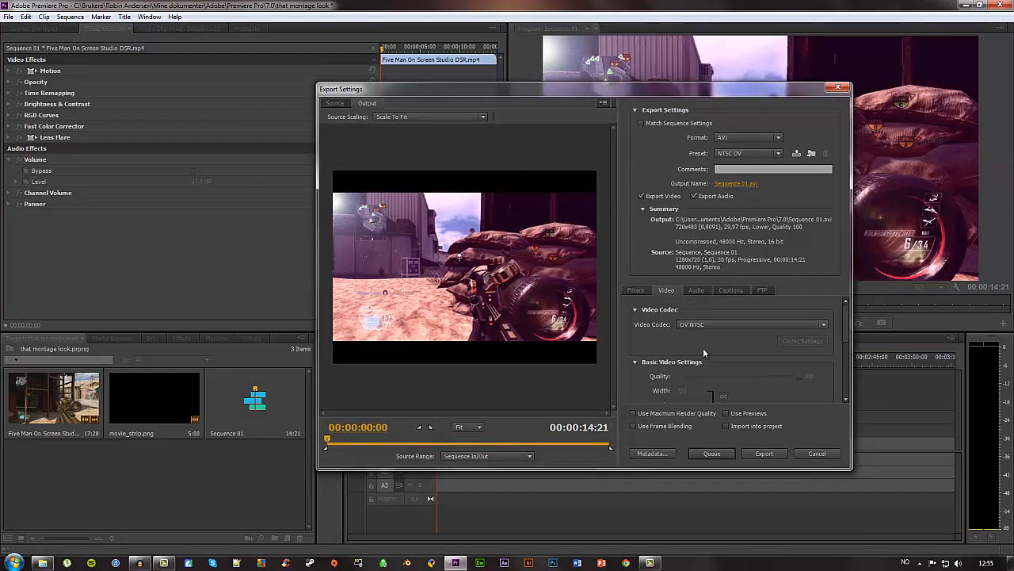
Examine the video export settings and the available format and preset options
scroll(718, 388, "down", 4)
scroll(720, 392, "up", 4)
left_click(749, 138)
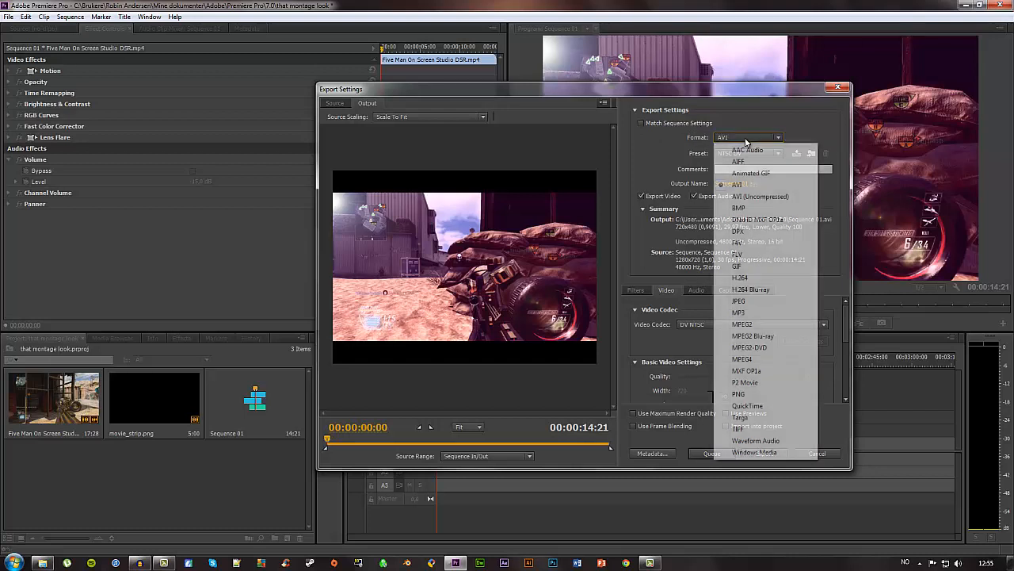
left_click(745, 139)
left_click(740, 154)
left_click(738, 156)
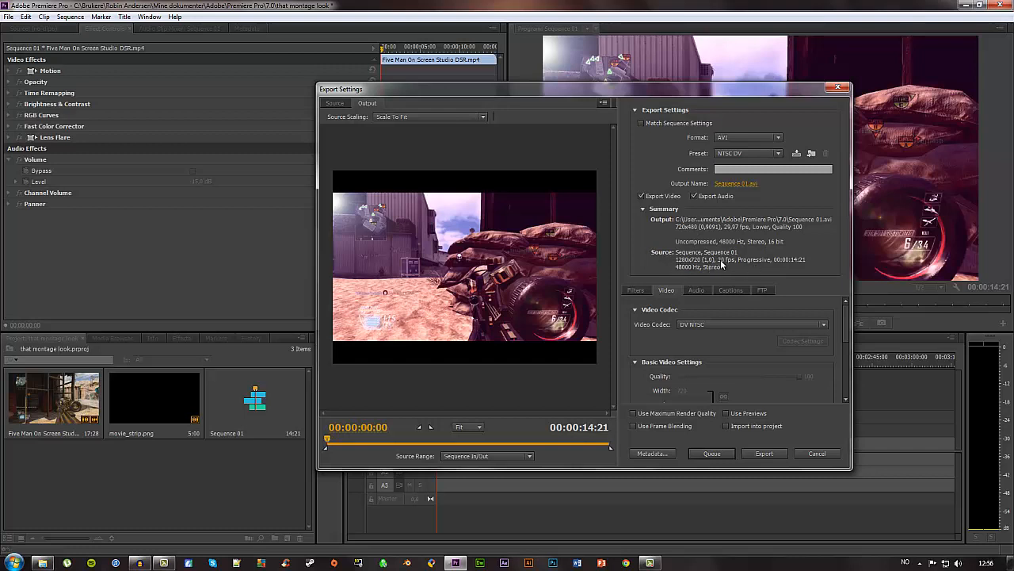
Match the export to the sequence settings and scrub through the output preview, returning to its start
left_click(641, 124)
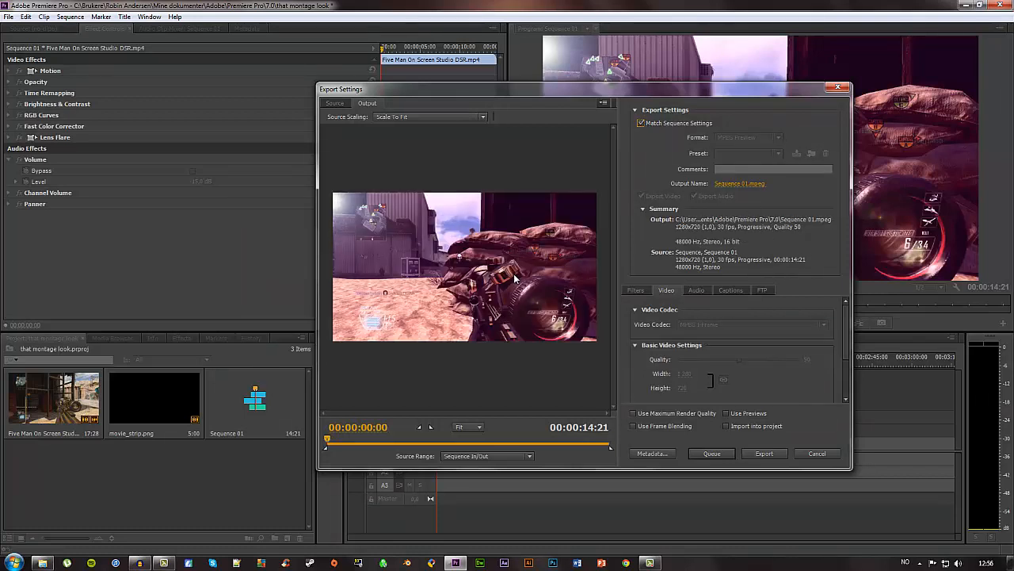
left_click(404, 447)
left_click(433, 445)
left_click_drag(368, 448, 309, 446)
Export the sequence, replacing the existing Sequence 01.mpeg file
left_click(763, 454)
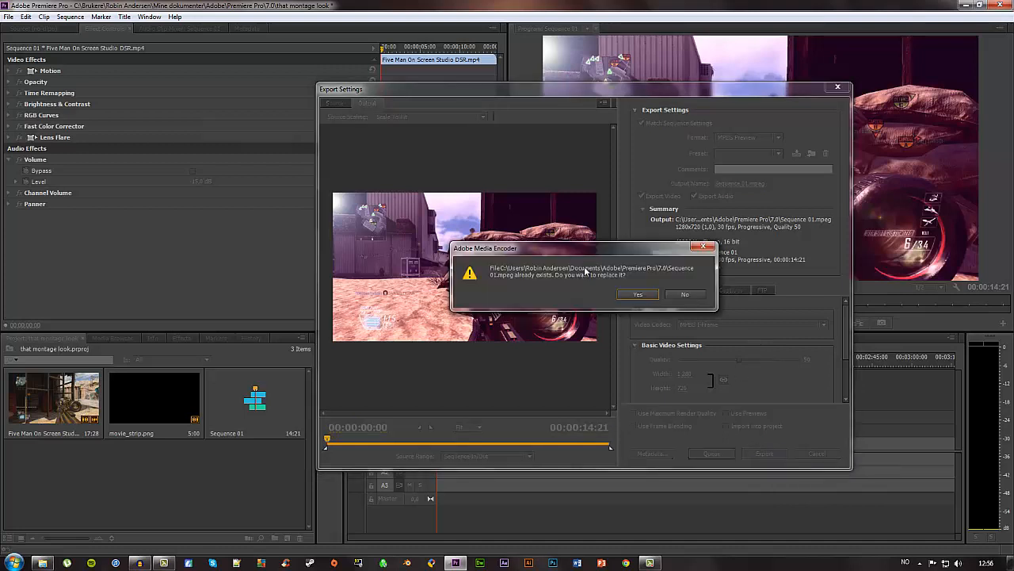
left_click_drag(593, 248, 573, 239)
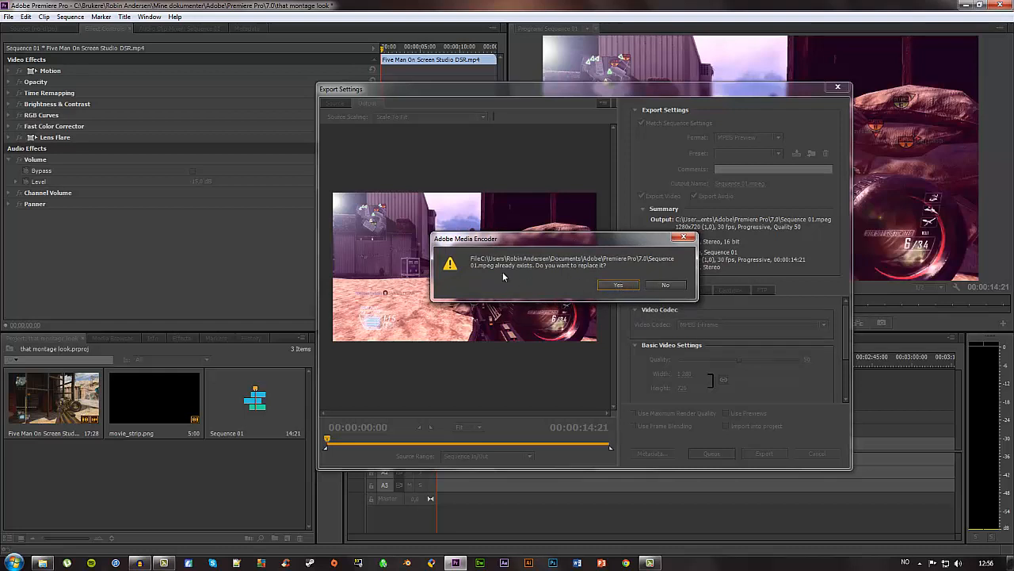
left_click(611, 287)
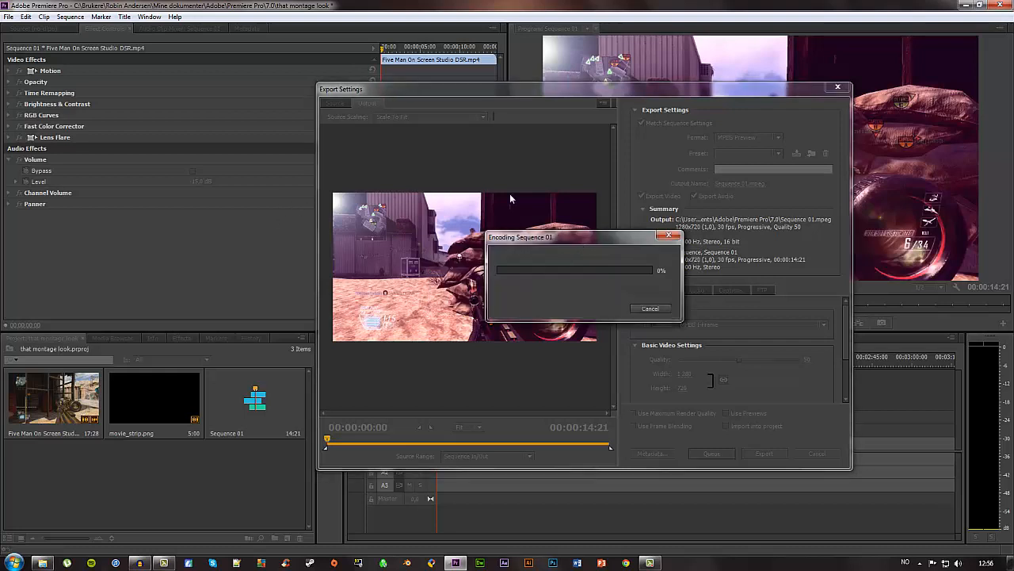
left_click_drag(592, 238, 538, 238)
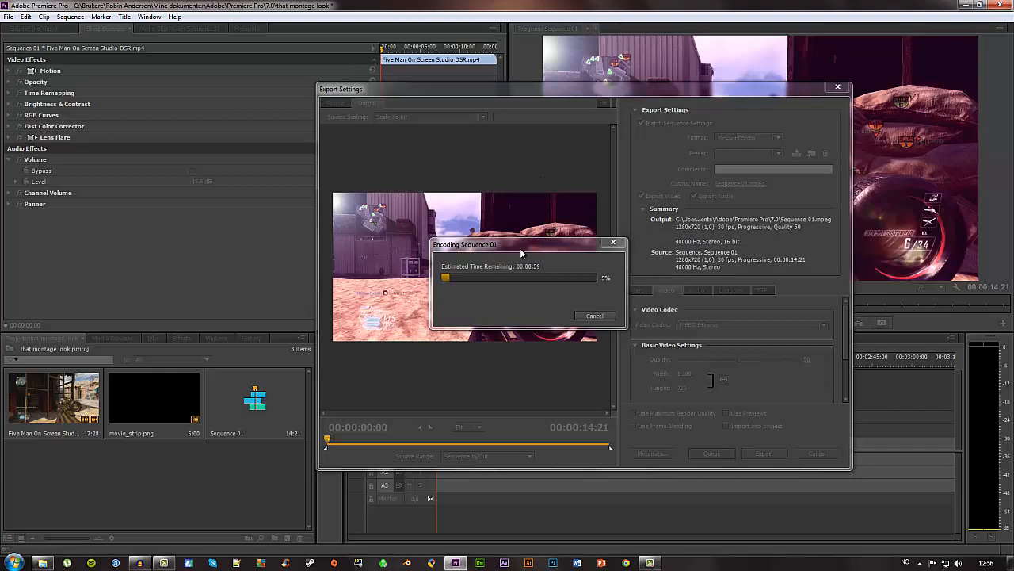
left_click_drag(520, 248, 532, 247)
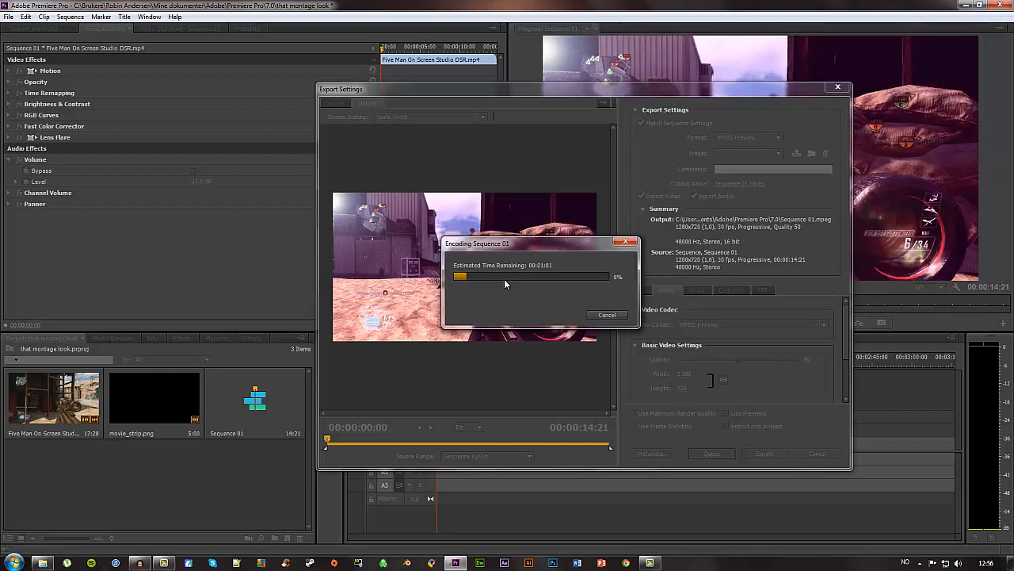